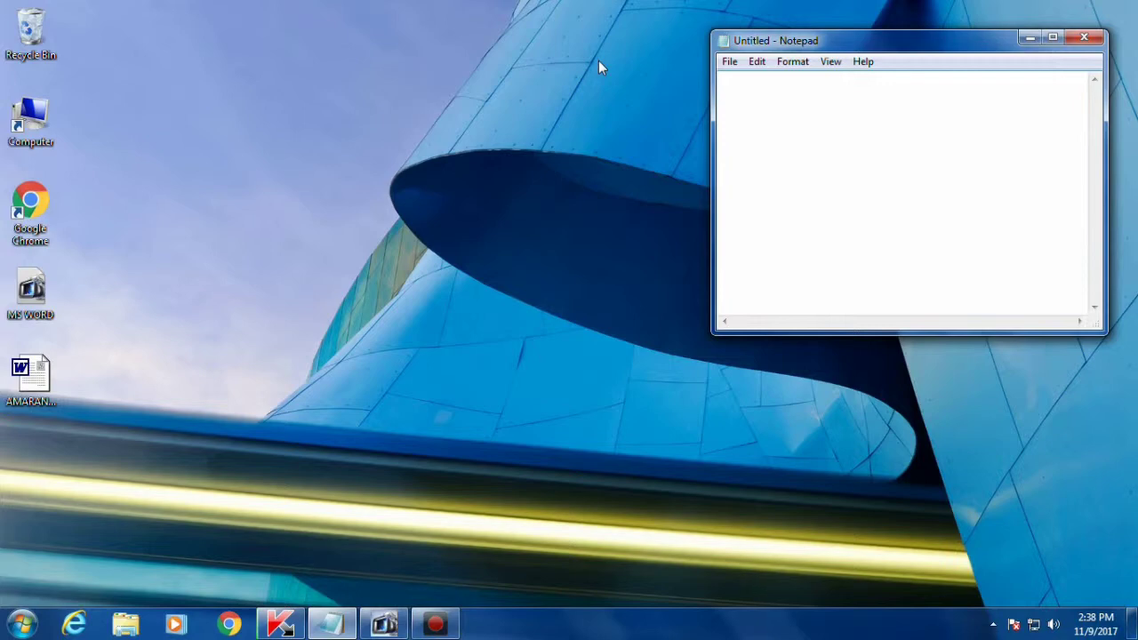
- Type the outline lines 'what is ms excel', 'how to open', 'how create file', 'how save file'
{"action": "type", "text": "what"}
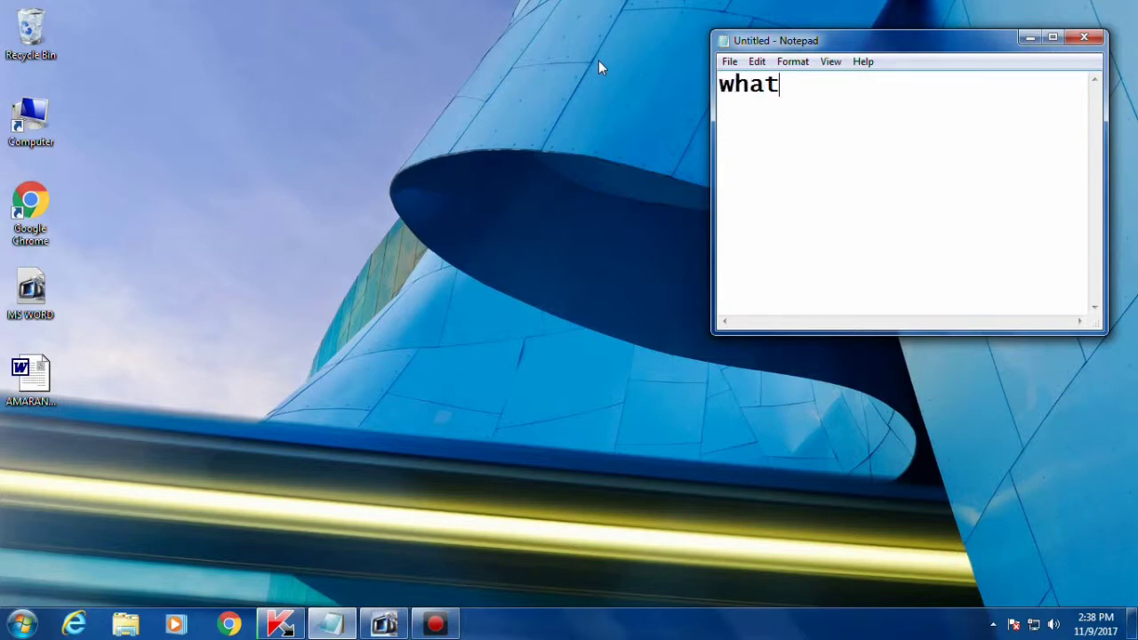
{"action": "type", "text": " is m"}
{"action": "type", "text": "s ex"}
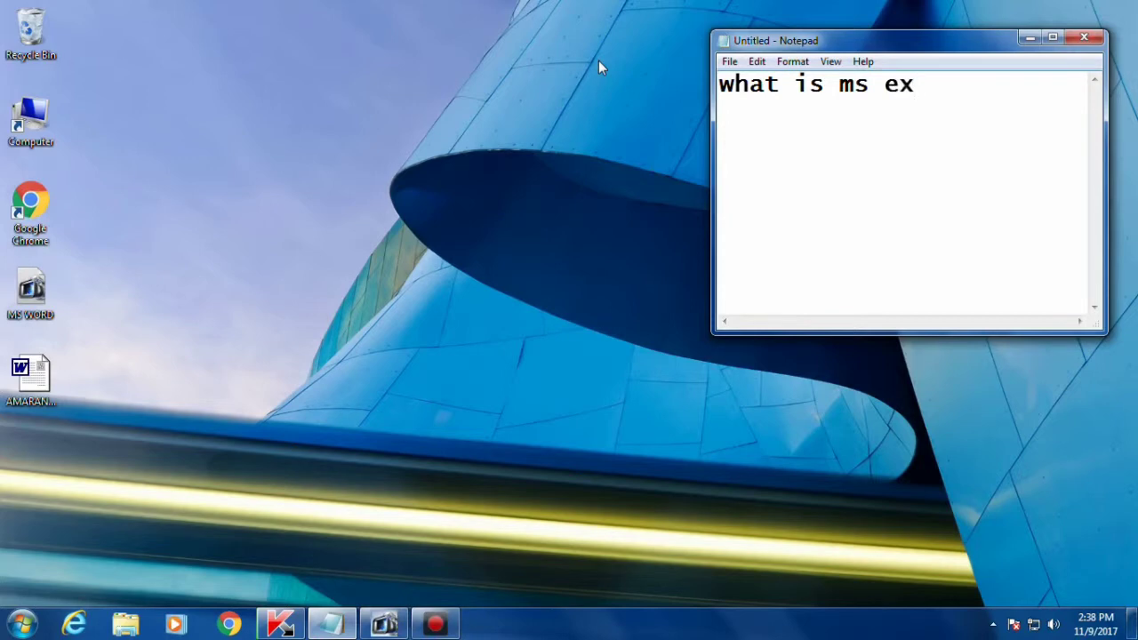
{"action": "type", "text": "cel"}
{"action": "key", "text": "Return"}
{"action": "type", "text": "how to"}
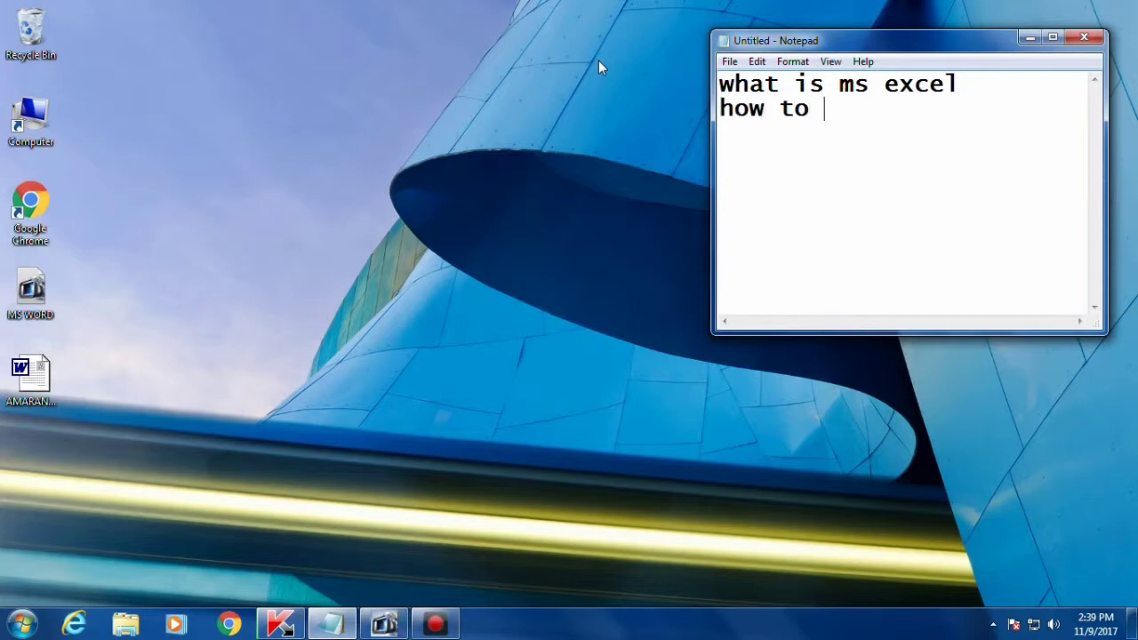
{"action": "type", "text": " open"}
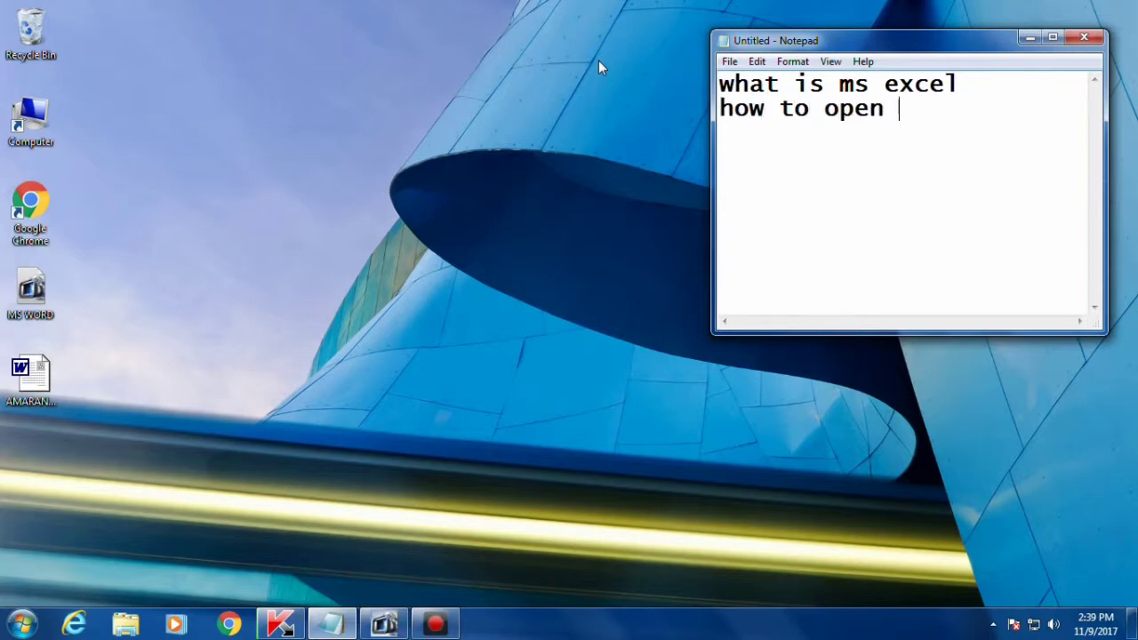
{"action": "key", "text": "Return"}
{"action": "type", "text": "how c"}
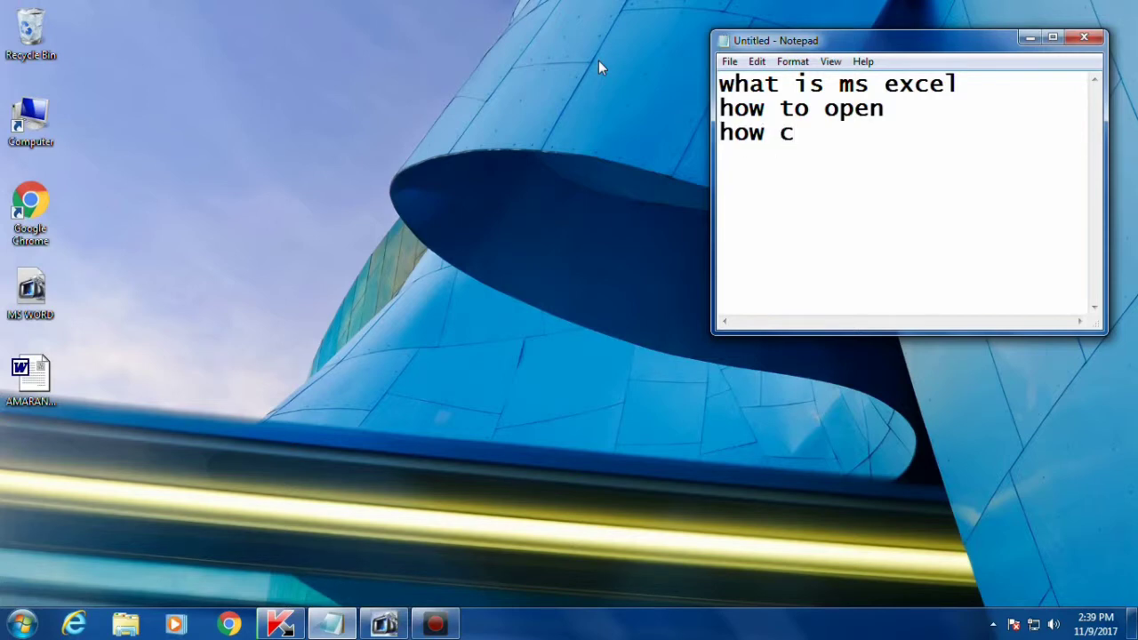
{"action": "type", "text": "reate fi"}
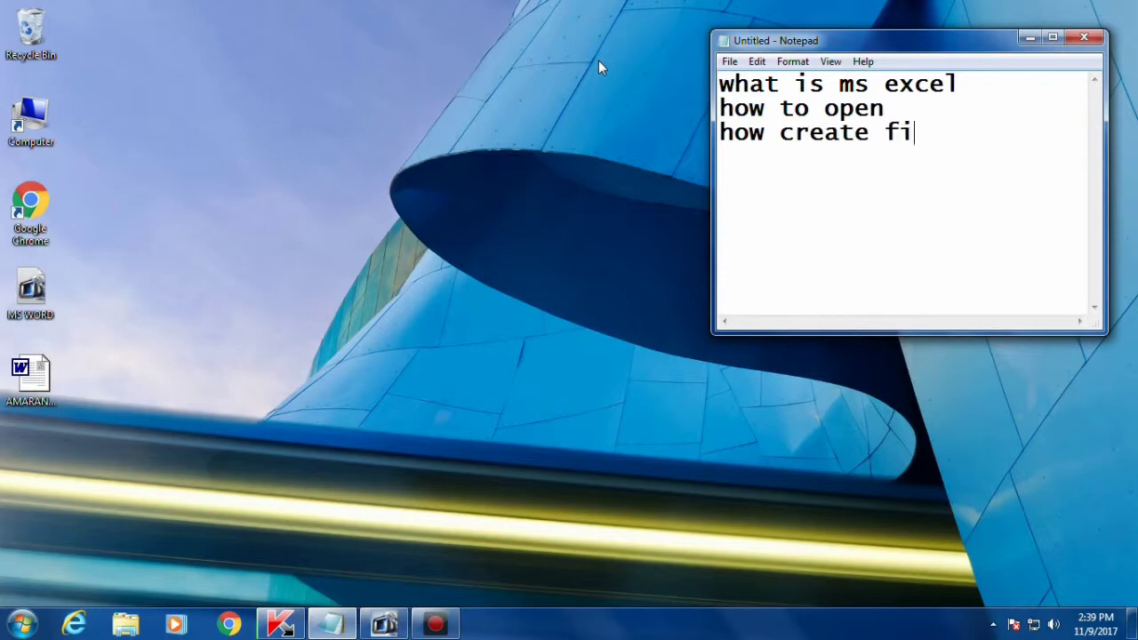
{"action": "type", "text": "le"}
{"action": "key", "text": "Return"}
{"action": "type", "text": "how sav"}
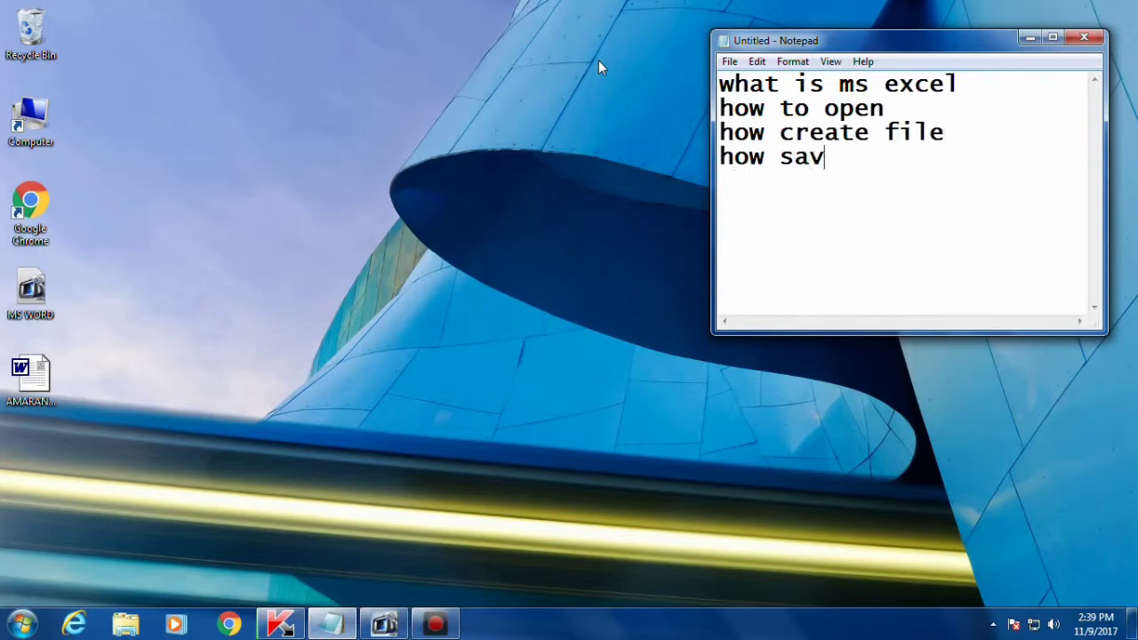
{"action": "type", "text": "e file"}
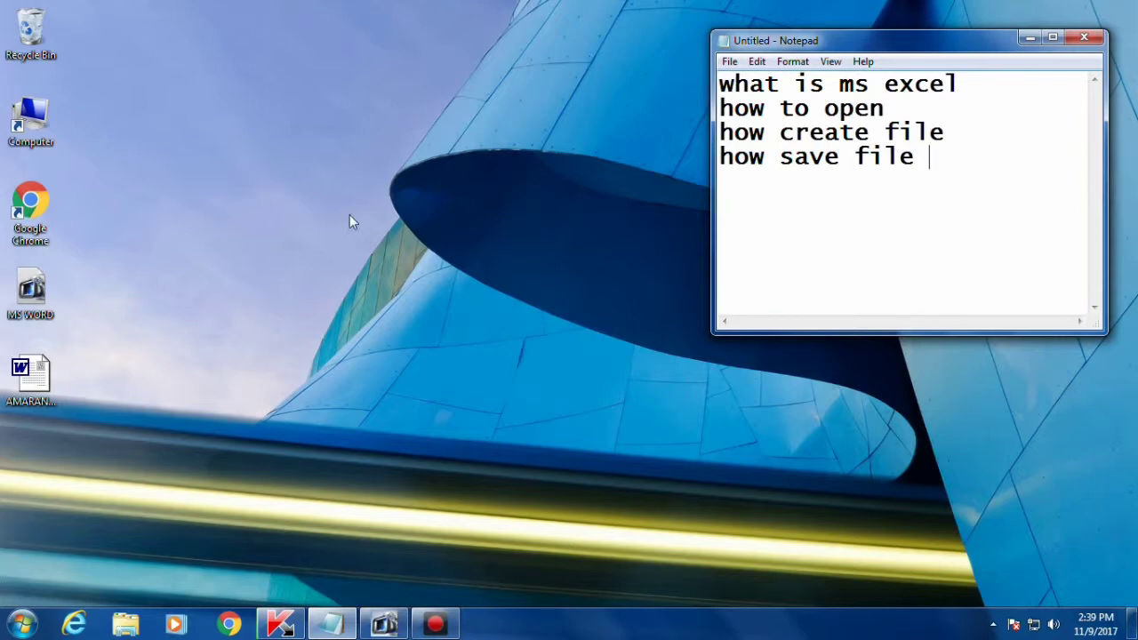
- Refresh the desktop, then finish the fifth line 'first open ms excel' in Notepad
{"action": "right_click", "coordinate": [329, 151]}
{"action": "left_click", "coordinate": [369, 198]}
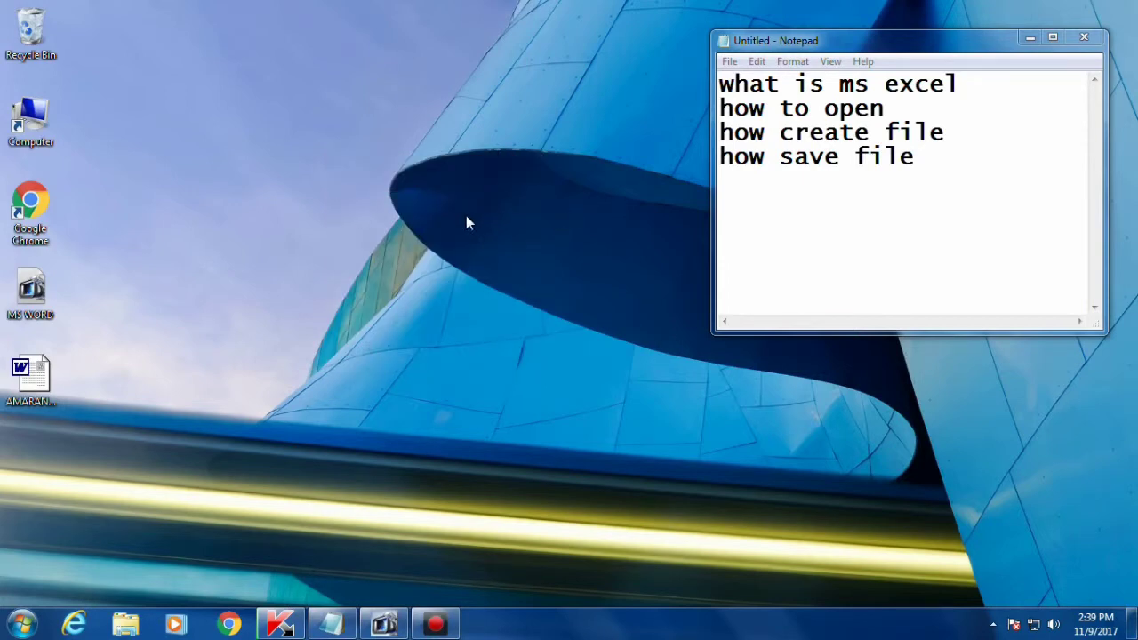
{"action": "left_click", "coordinate": [780, 208]}
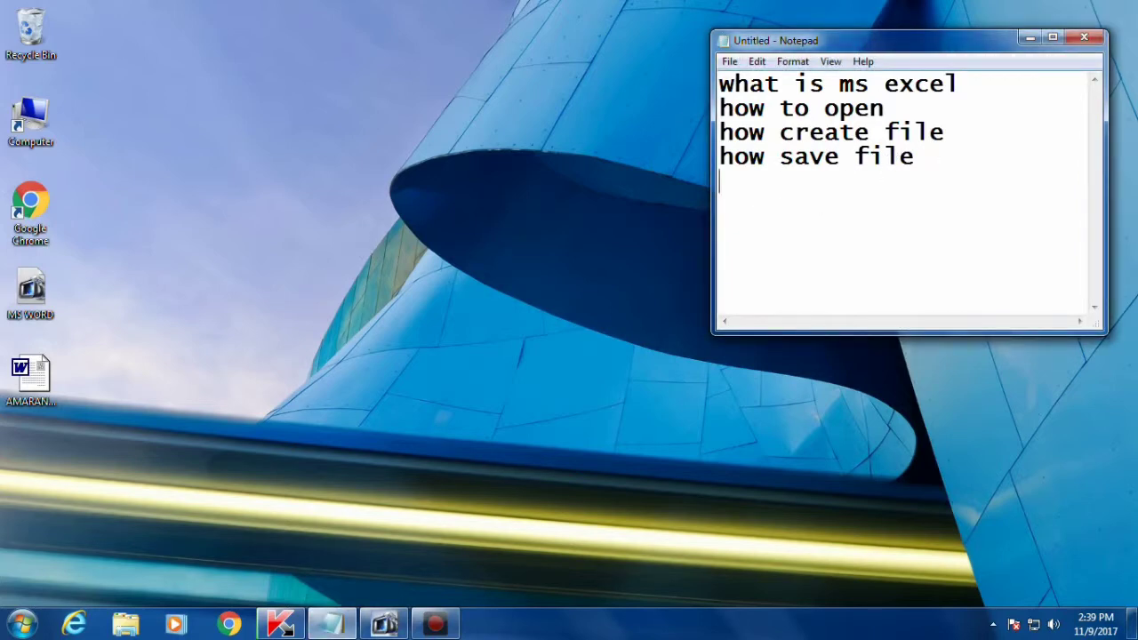
{"action": "type", "text": "first o"}
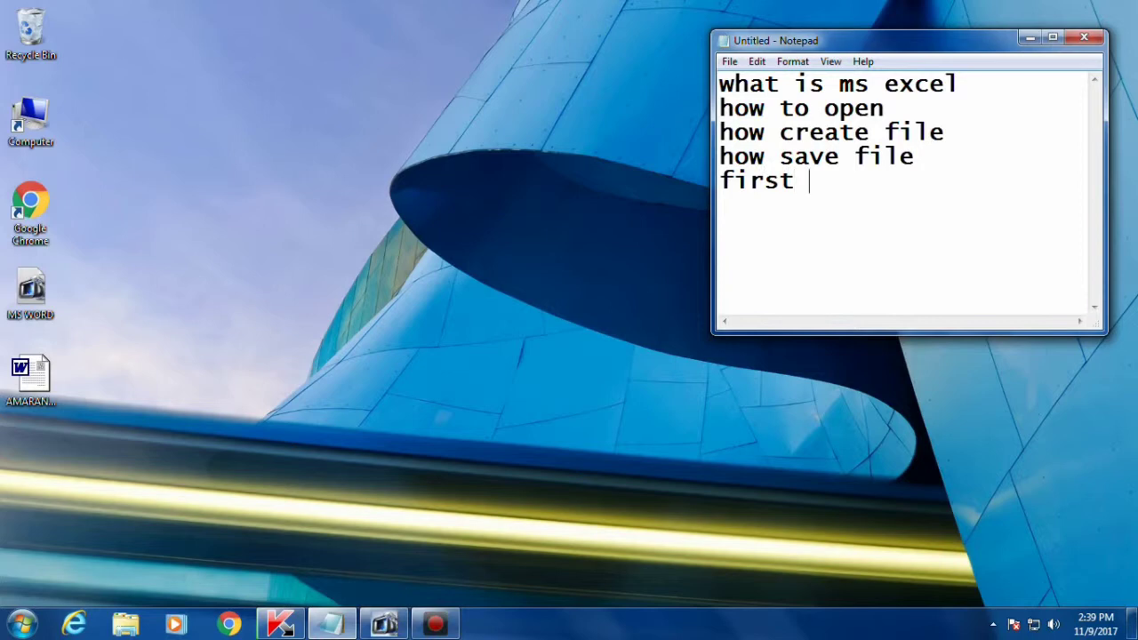
{"action": "type", "text": "pen "}
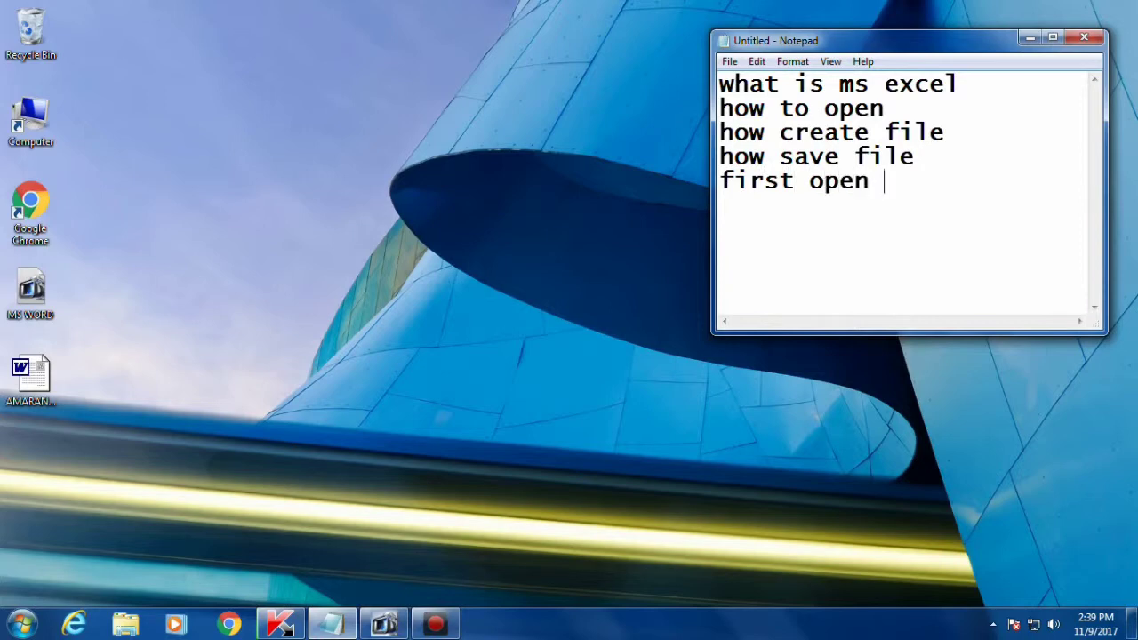
{"action": "type", "text": "ms "}
{"action": "type", "text": "ex"}
{"action": "type", "text": "cel"}
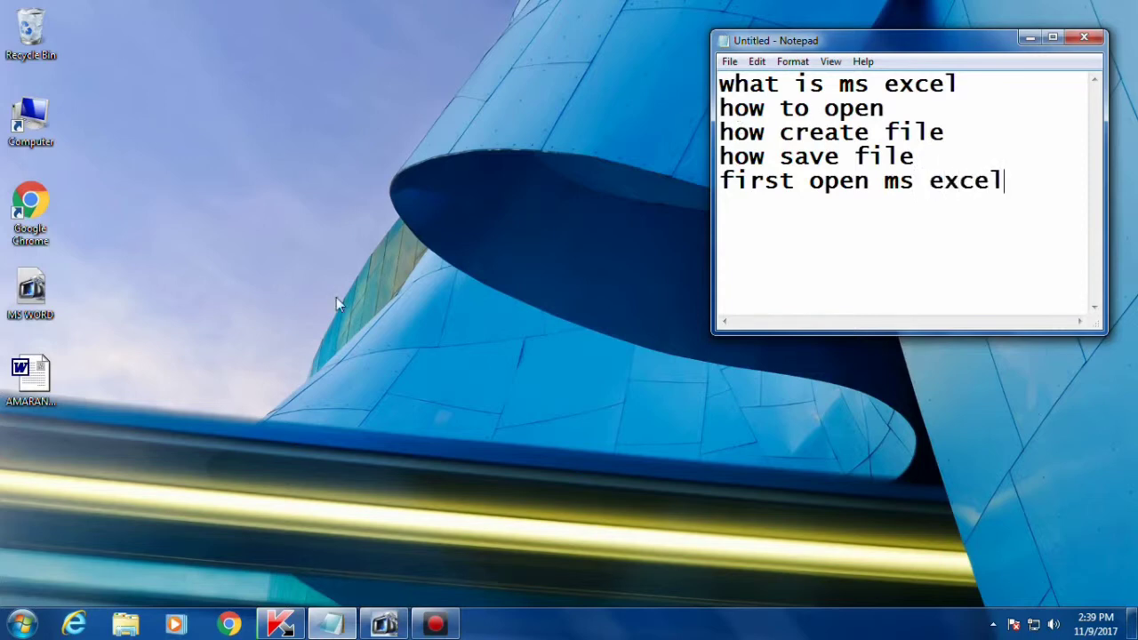
{"action": "right_click", "coordinate": [283, 198]}
{"action": "mouse_move", "coordinate": [297, 211]}
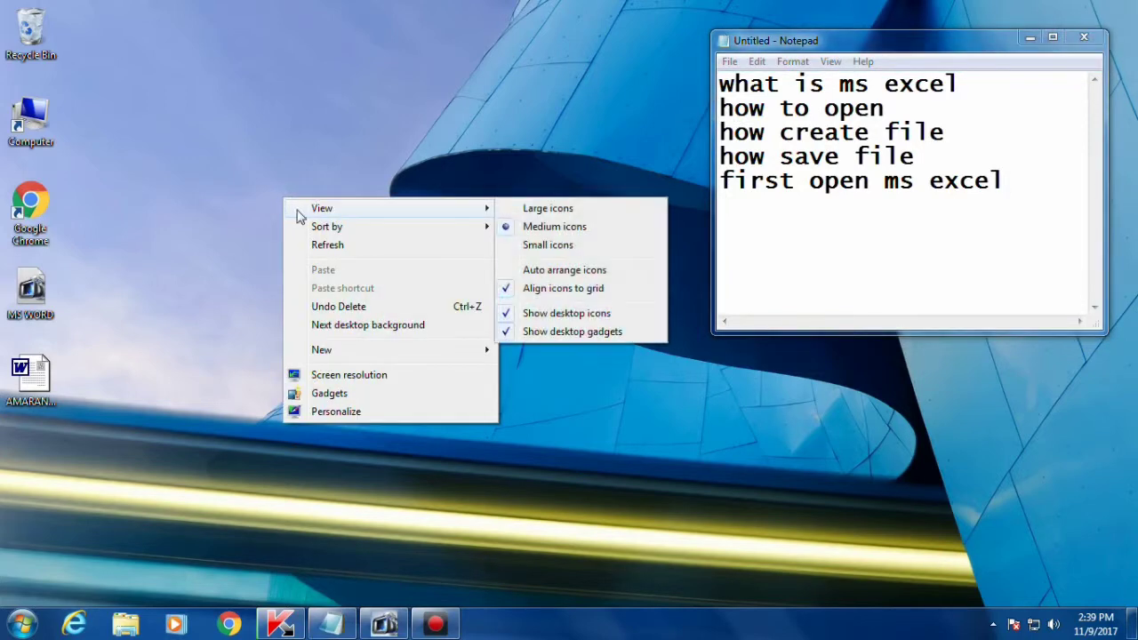
{"action": "right_click", "coordinate": [309, 166]}
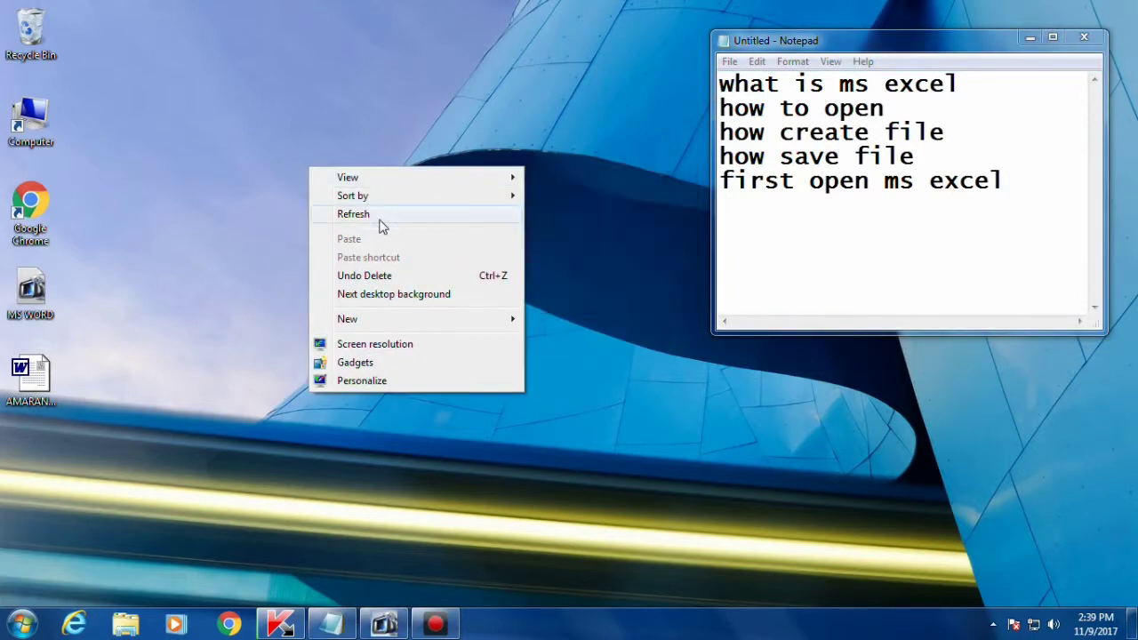
{"action": "mouse_move", "coordinate": [422, 320]}
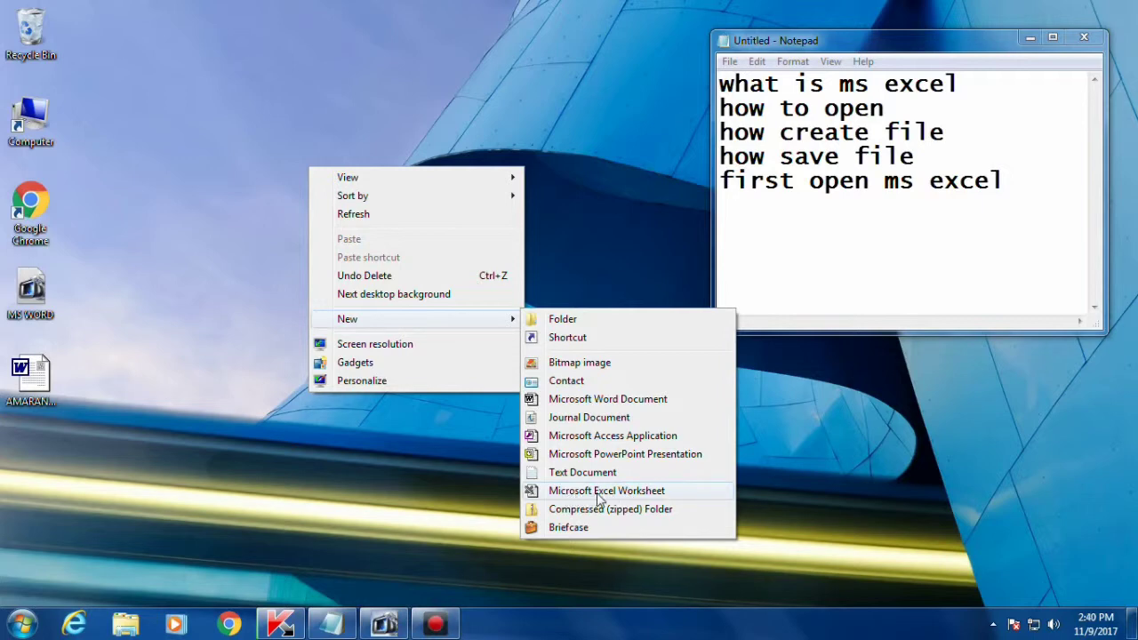
{"action": "left_click", "coordinate": [446, 474]}
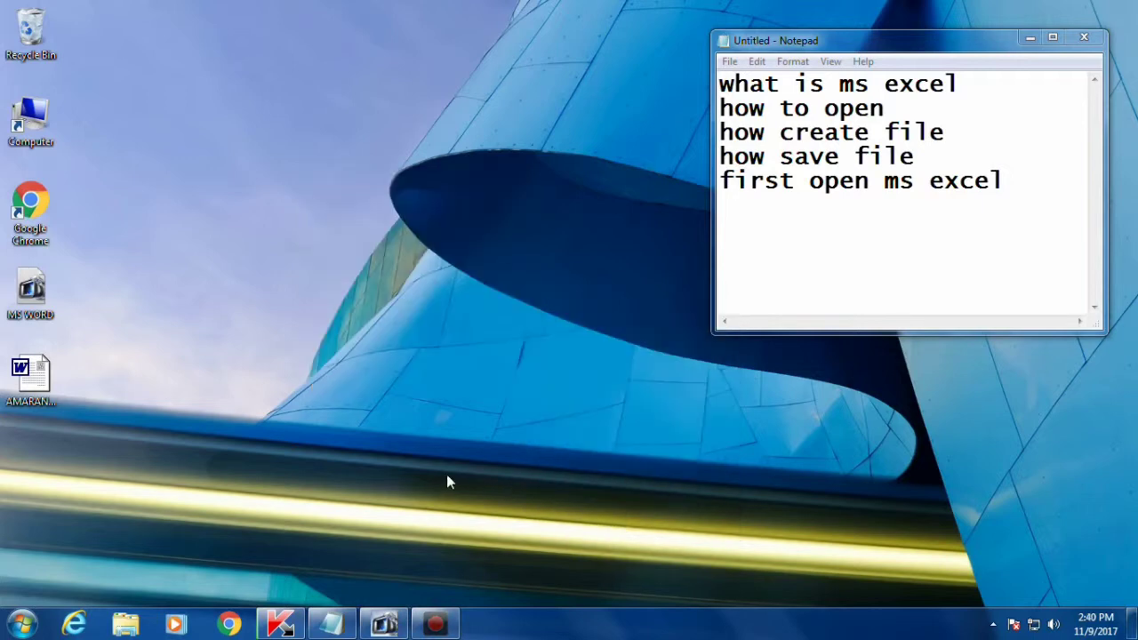
{"action": "right_click", "coordinate": [447, 474]}
{"action": "left_click", "coordinate": [492, 295]}
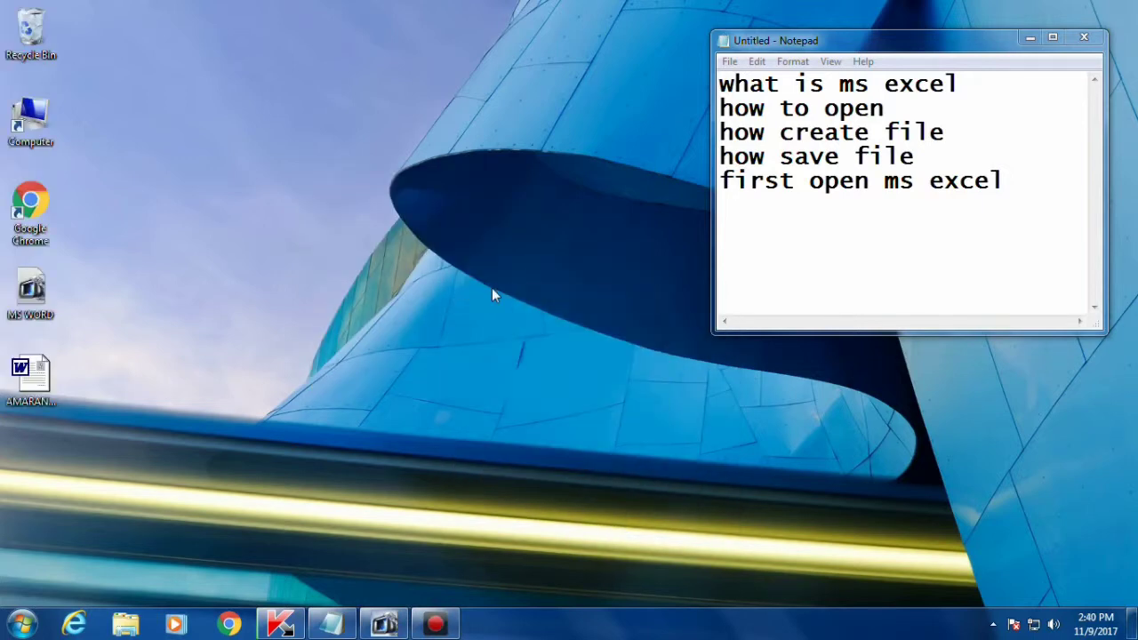
- Place a Microsoft Excel shortcut from All Programs on the desktop, in the left icon column
{"action": "left_click", "coordinate": [24, 626]}
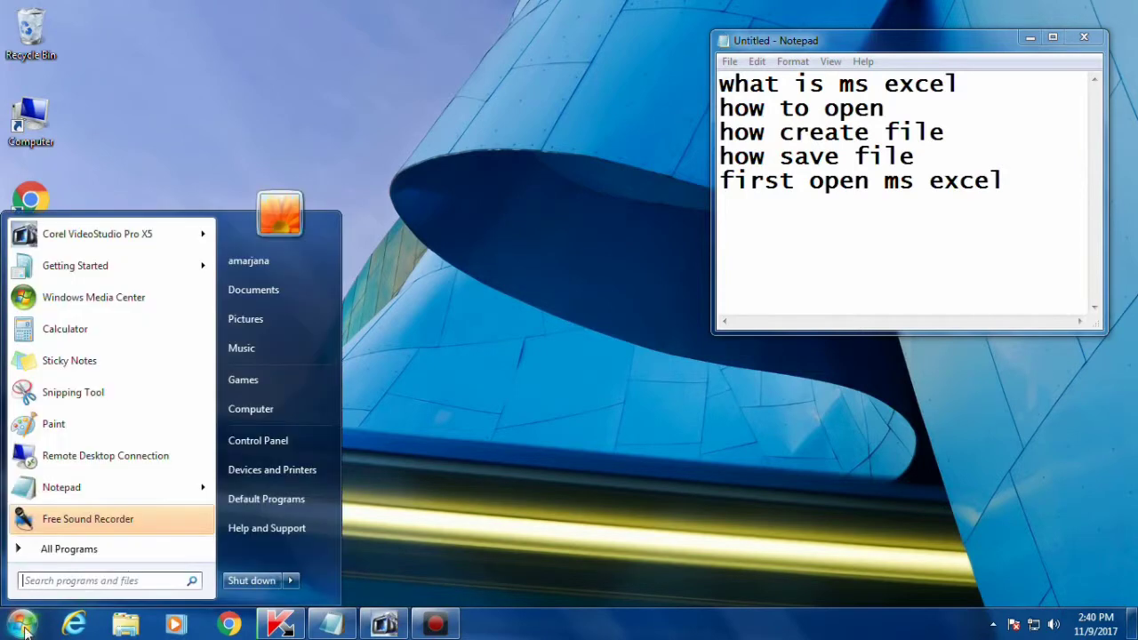
{"action": "left_click", "coordinate": [71, 549]}
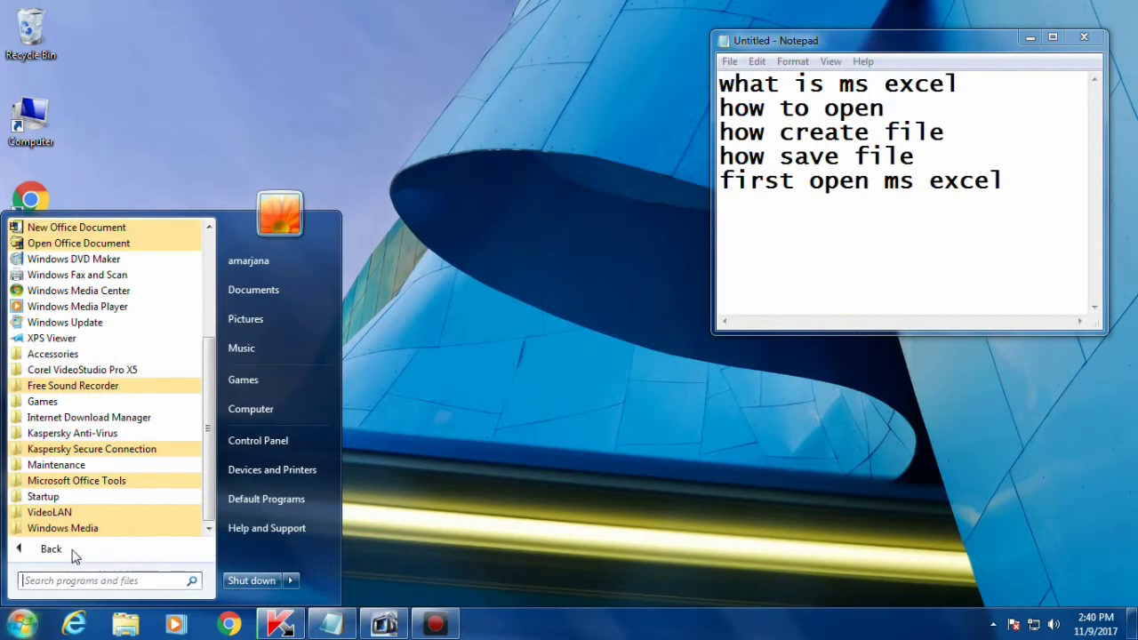
{"action": "left_click_drag", "start_coordinate": [212, 422], "coordinate": [214, 310]}
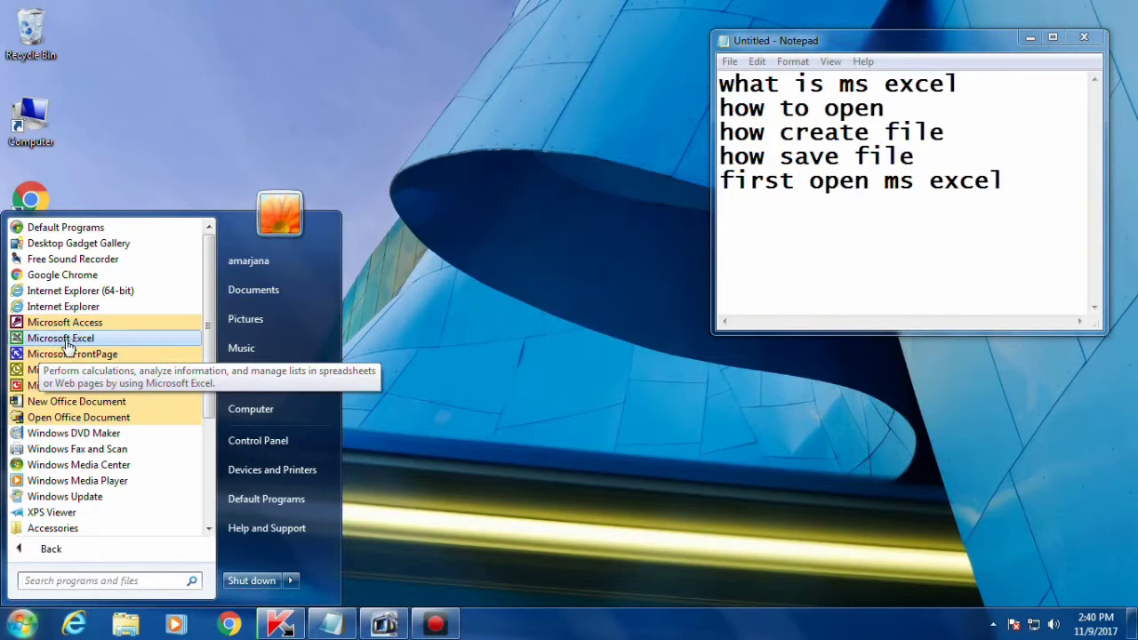
{"action": "left_click_drag", "start_coordinate": [79, 349], "coordinate": [427, 296]}
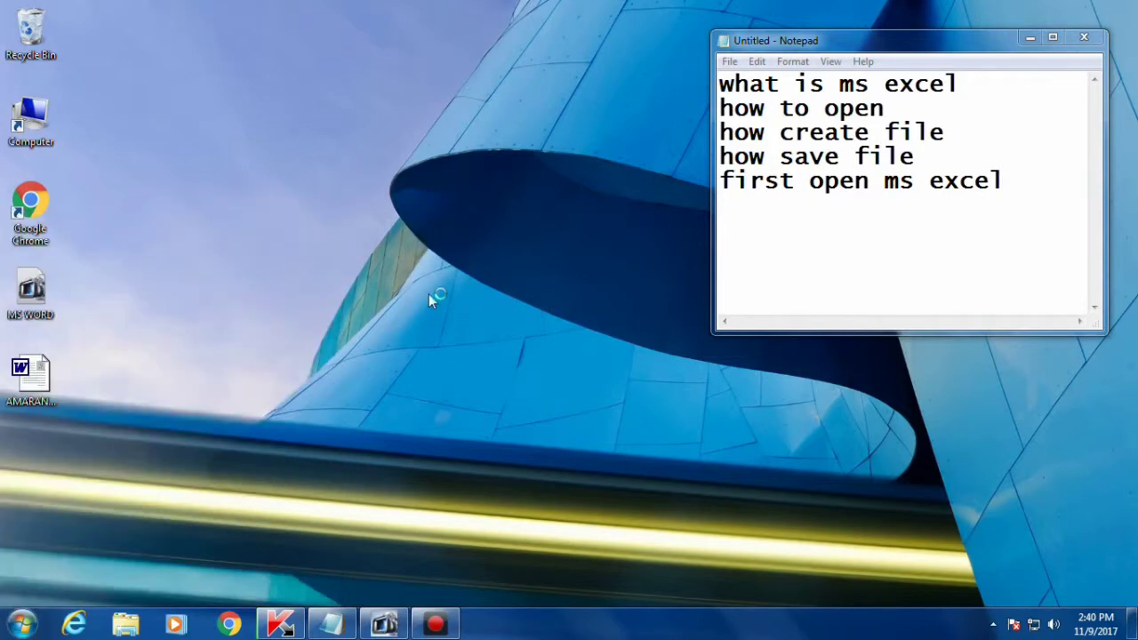
{"action": "left_click_drag", "start_coordinate": [399, 221], "coordinate": [34, 463]}
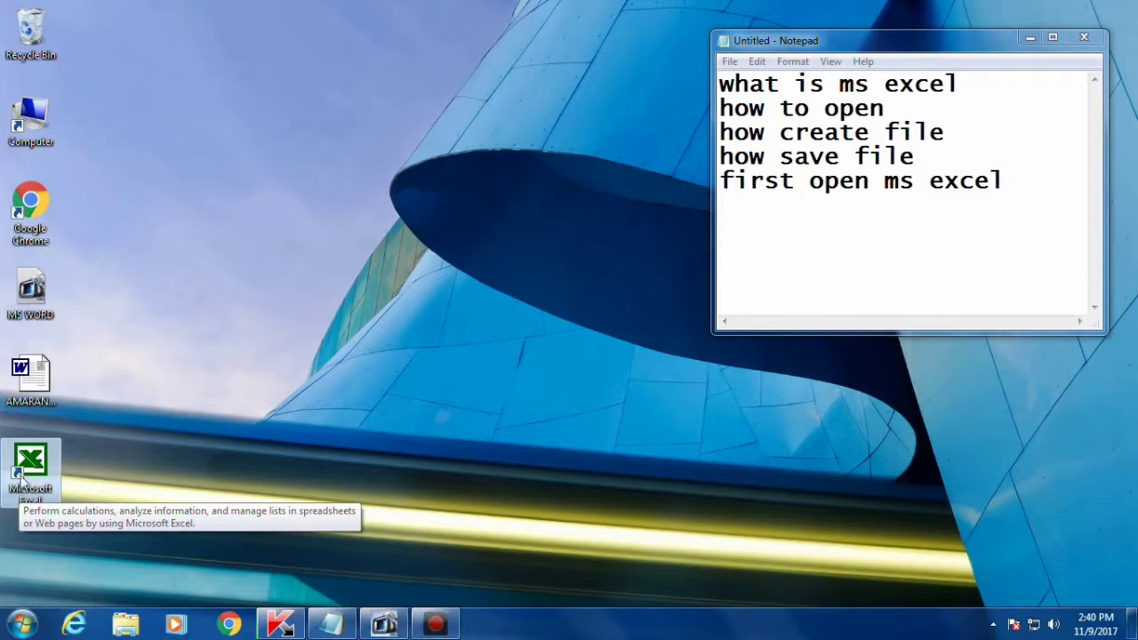
- Launch Excel from the desktop shortcut, clear a block in columns A–C, and return to A1
{"action": "double_click", "coordinate": [26, 469]}
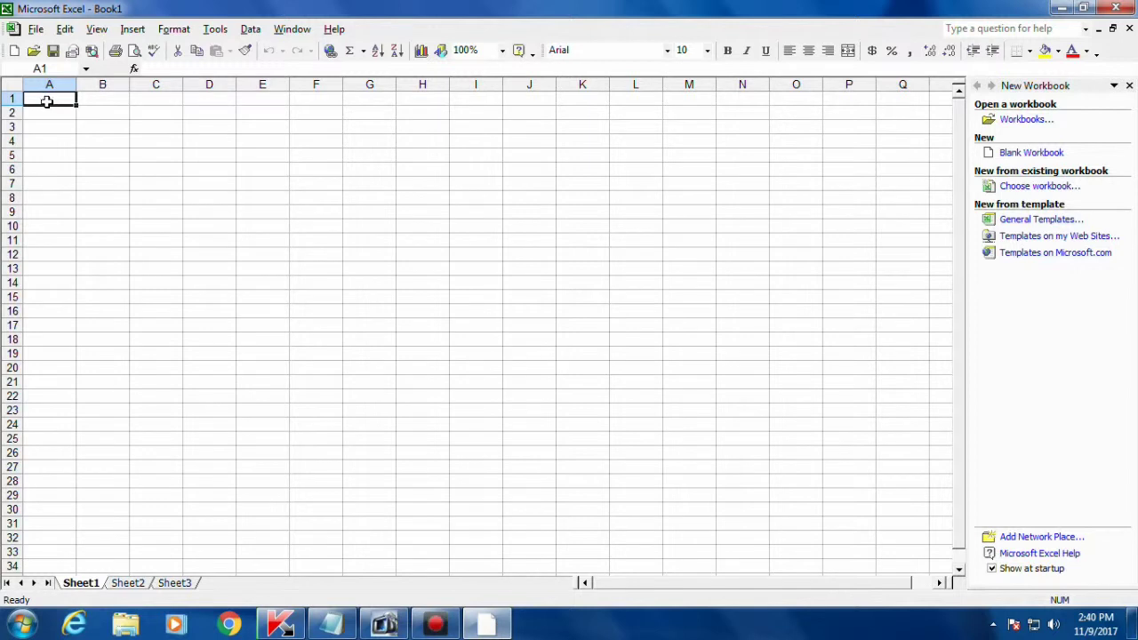
{"action": "left_click_drag", "start_coordinate": [47, 102], "coordinate": [174, 488]}
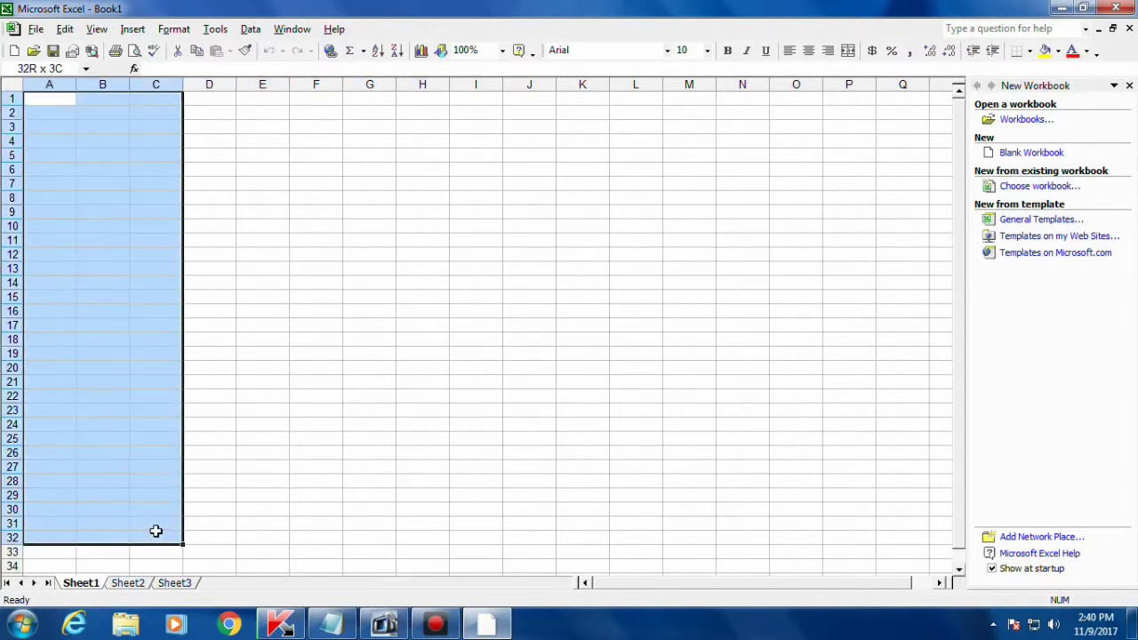
{"action": "left_click", "coordinate": [398, 259]}
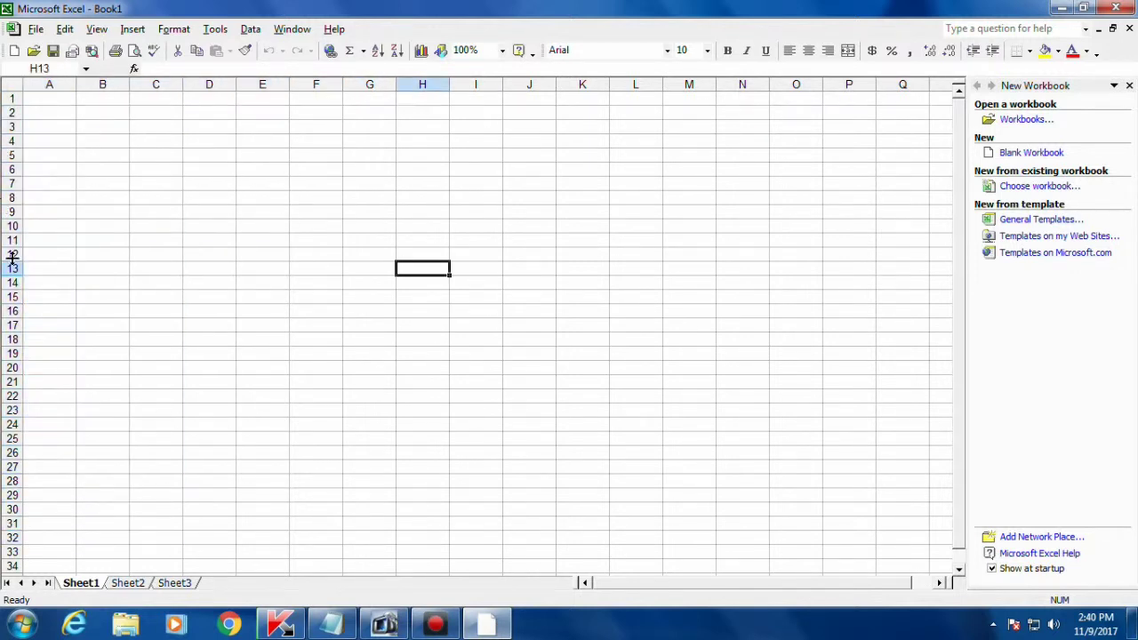
{"action": "left_click_drag", "start_coordinate": [46, 222], "coordinate": [48, 418]}
{"action": "left_click", "coordinate": [152, 312]}
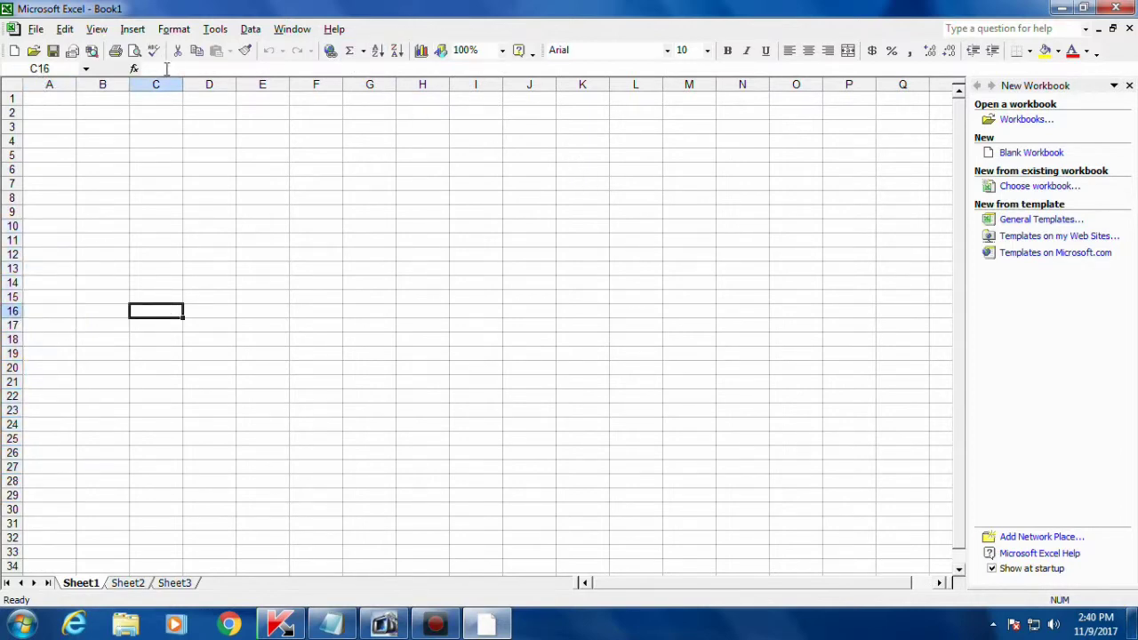
{"action": "left_click", "coordinate": [51, 100]}
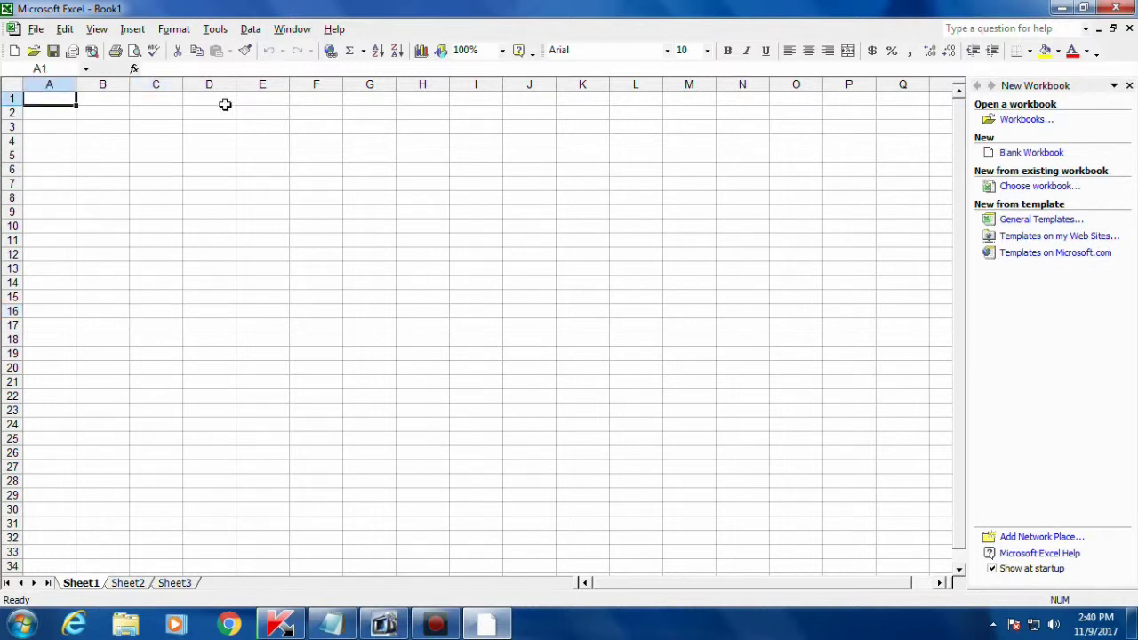
- Enter 's.no' in A1 and size it to 18 point after briefly trying 22
{"action": "type", "text": "s.no"}
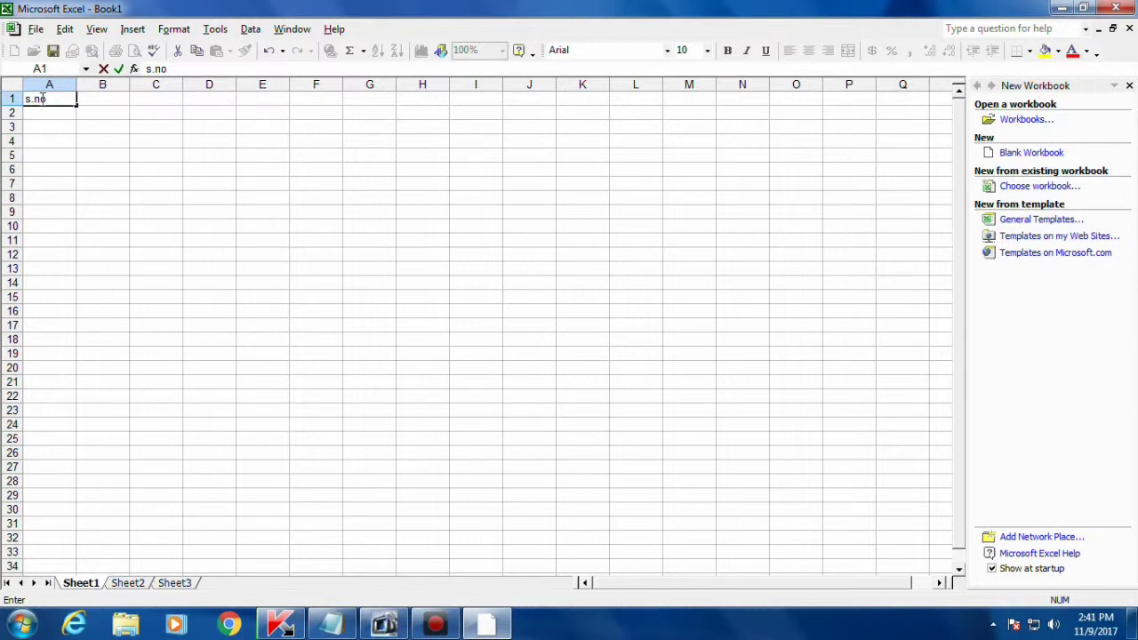
{"action": "left_click_drag", "start_coordinate": [42, 98], "coordinate": [2, 96]}
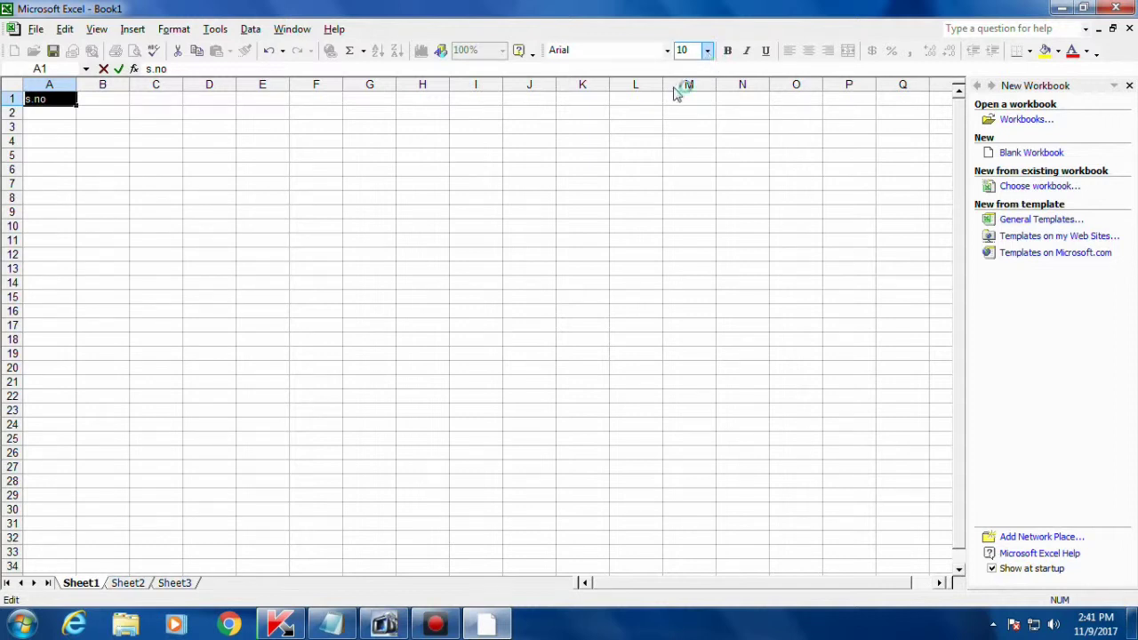
{"action": "left_click", "coordinate": [62, 103]}
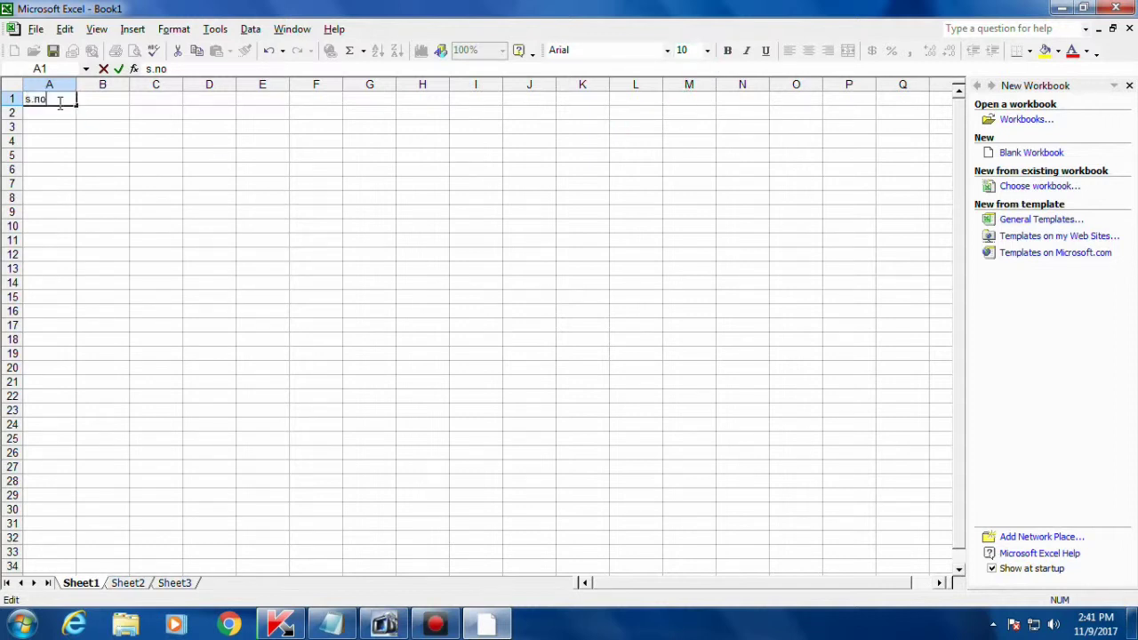
{"action": "left_click", "coordinate": [707, 50]}
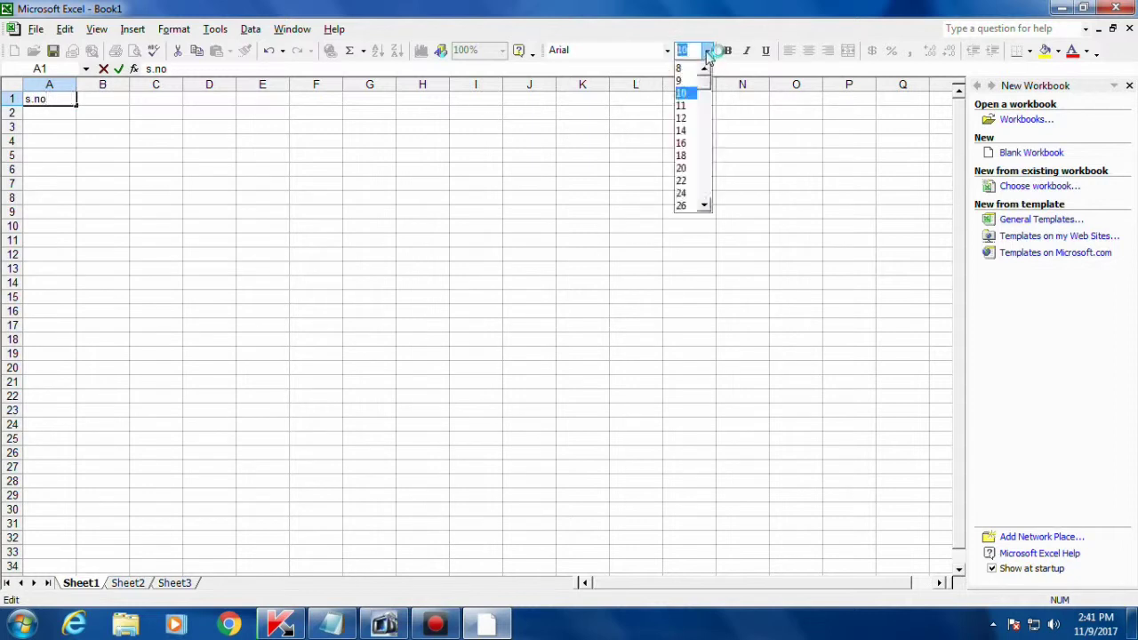
{"action": "left_click", "coordinate": [691, 157]}
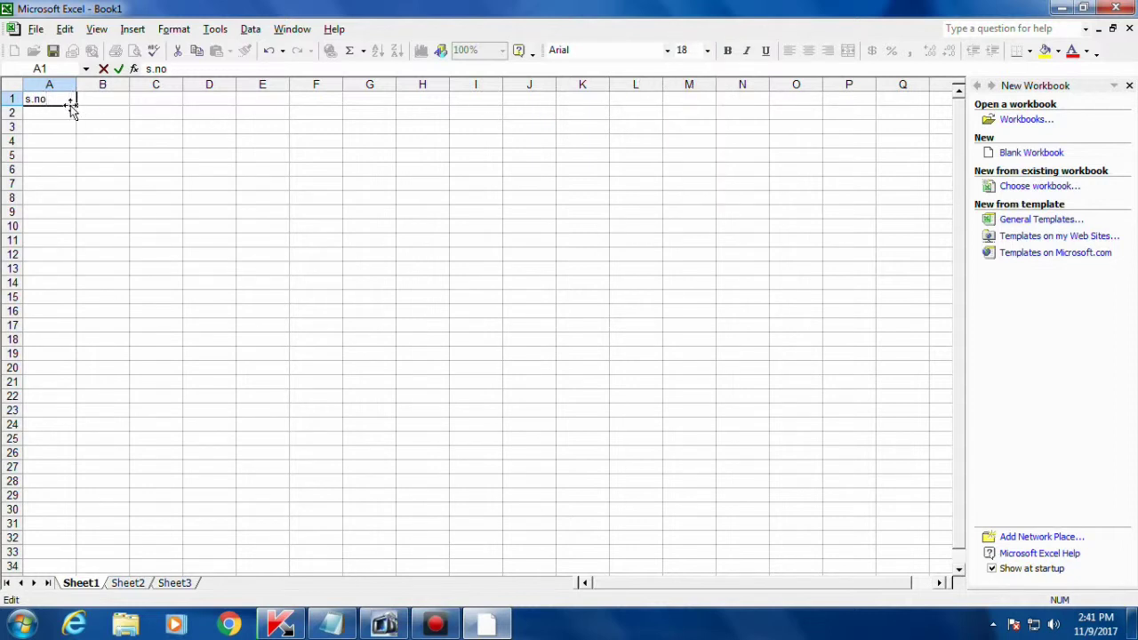
{"action": "left_click_drag", "start_coordinate": [27, 99], "coordinate": [67, 101]}
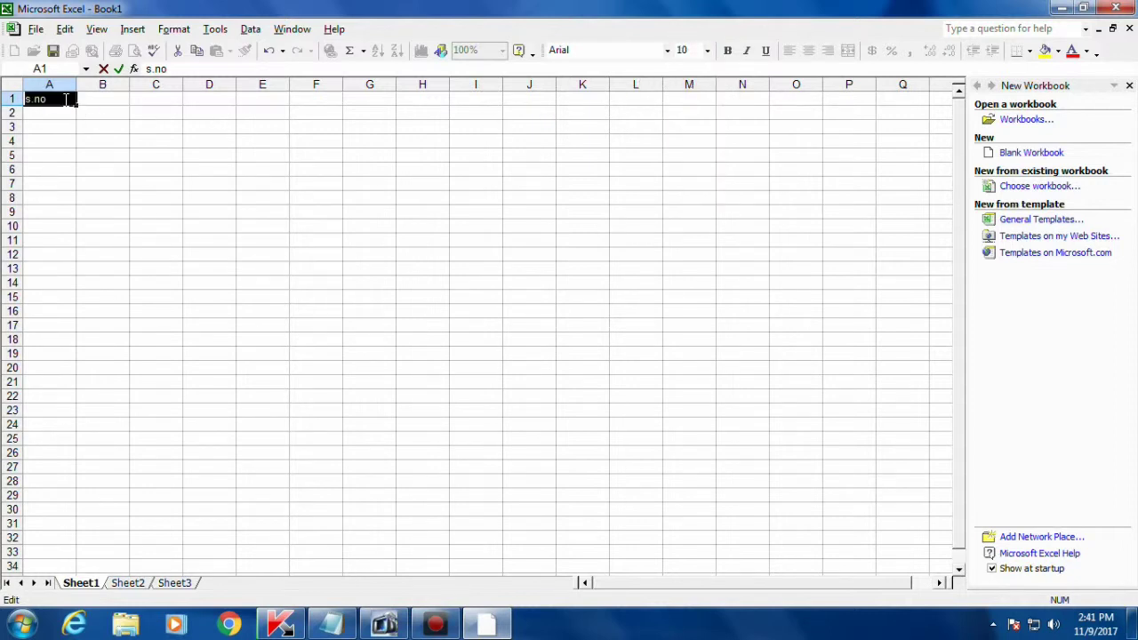
{"action": "left_click", "coordinate": [707, 50]}
{"action": "left_click", "coordinate": [684, 182]}
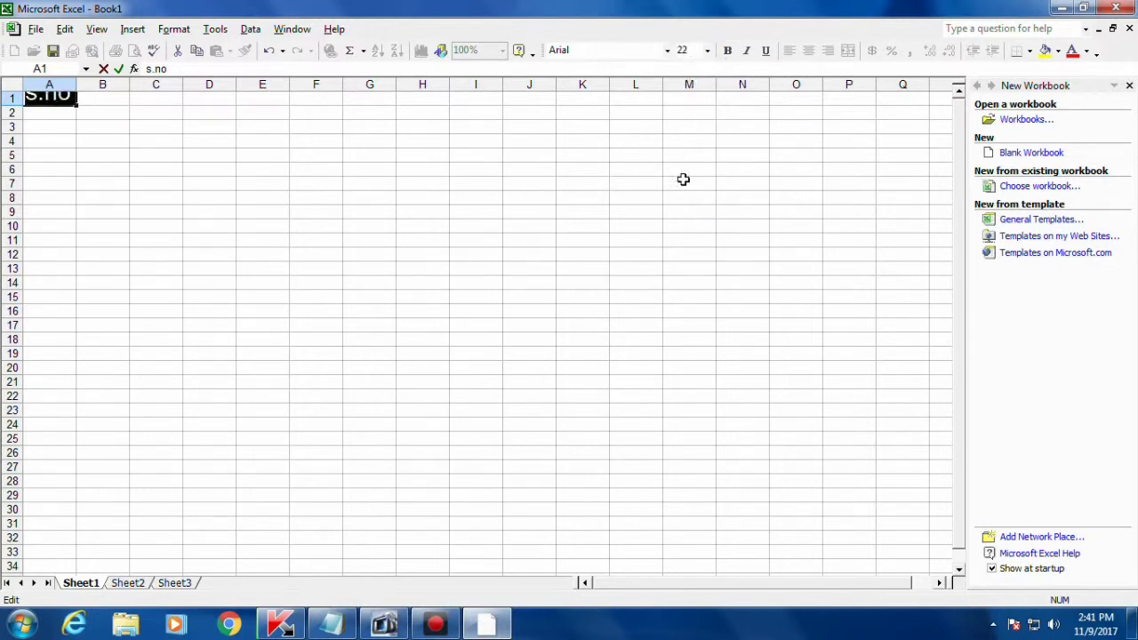
{"action": "left_click", "coordinate": [707, 51]}
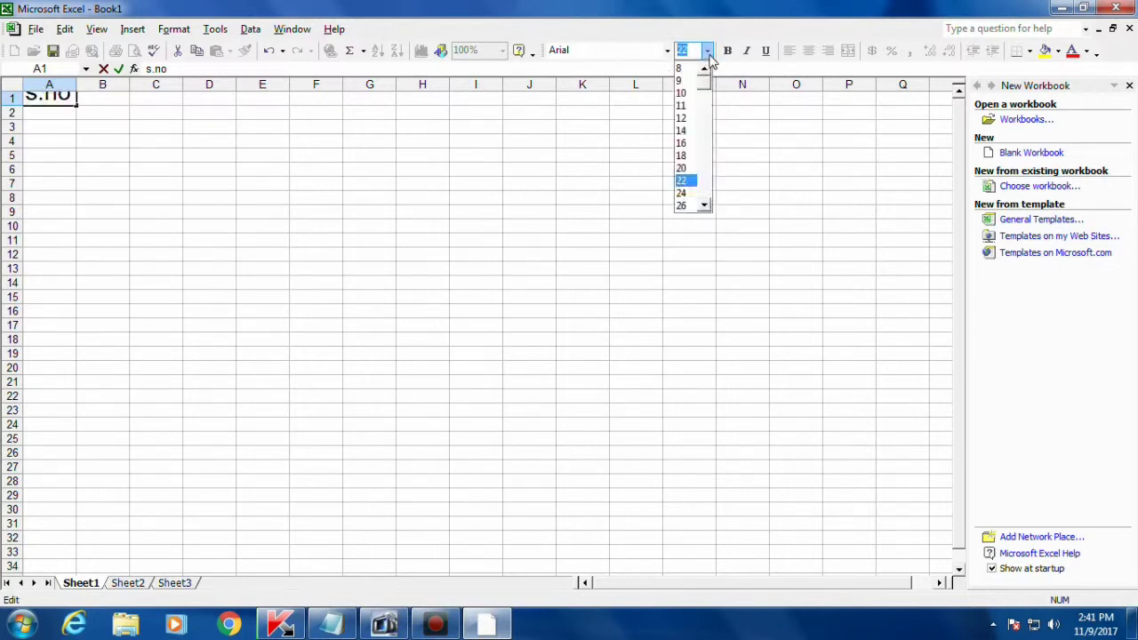
{"action": "left_click", "coordinate": [686, 154]}
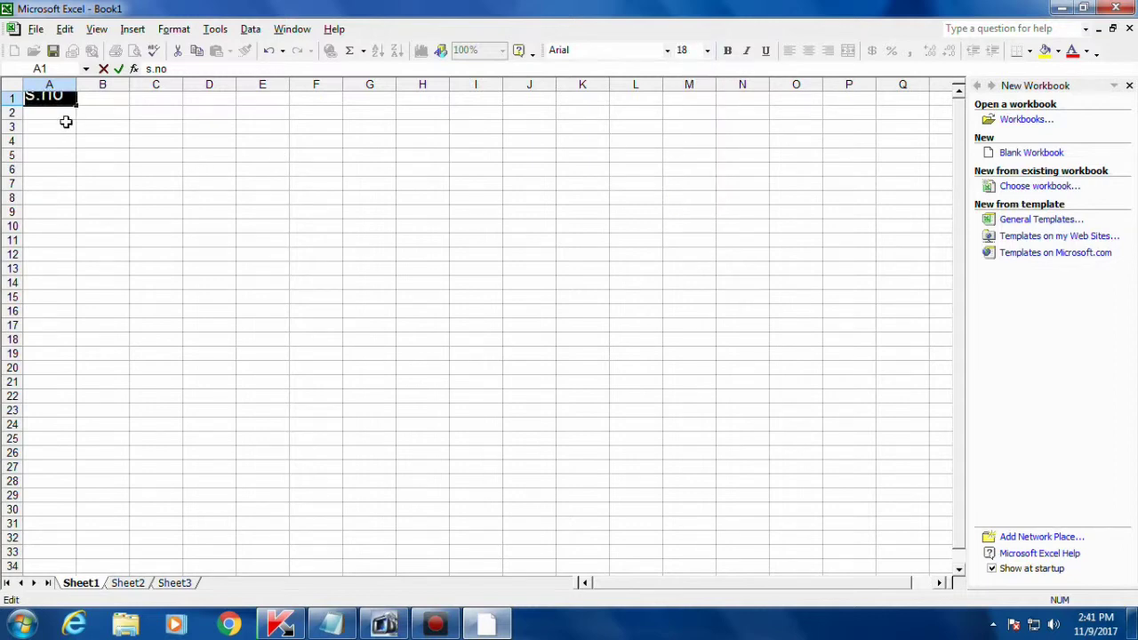
{"action": "left_click", "coordinate": [13, 102]}
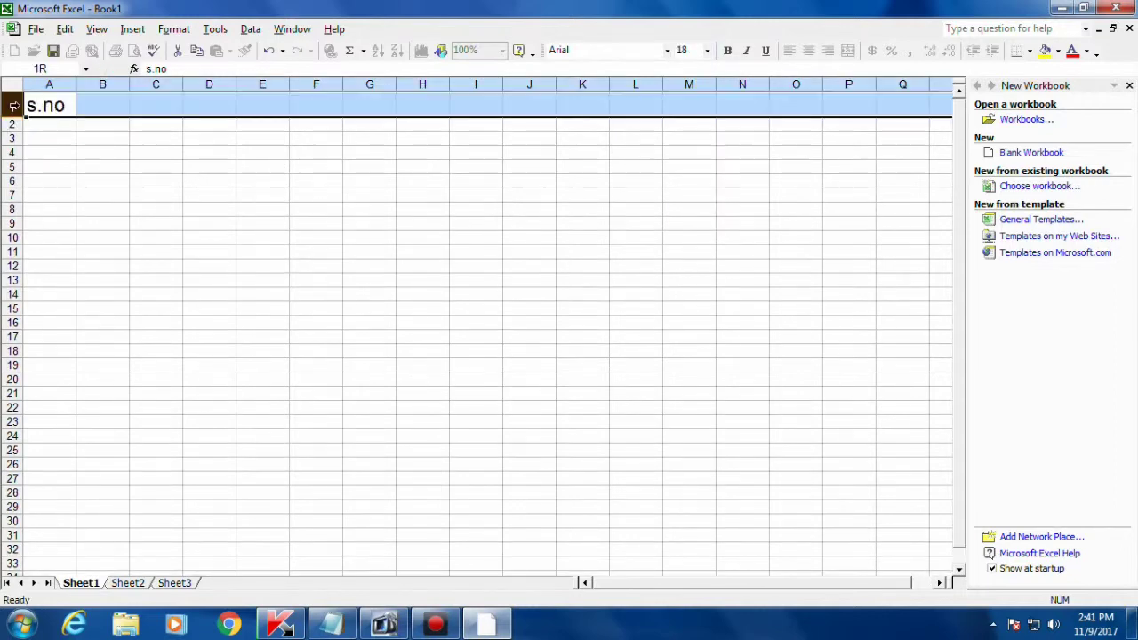
{"action": "left_click", "coordinate": [93, 136]}
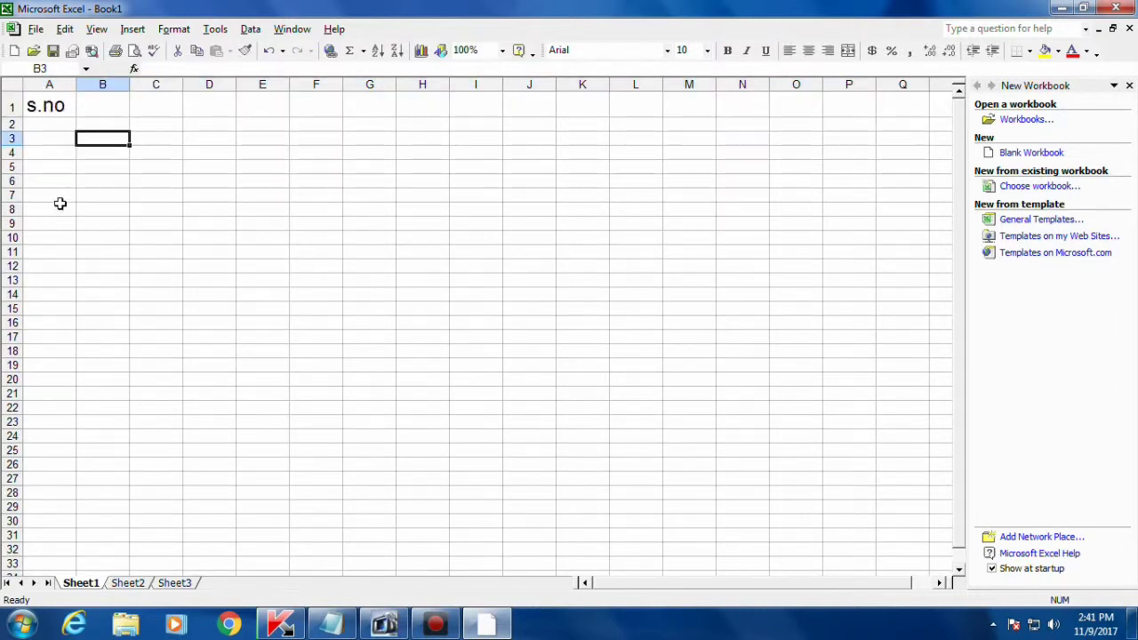
{"action": "left_click", "coordinate": [101, 103]}
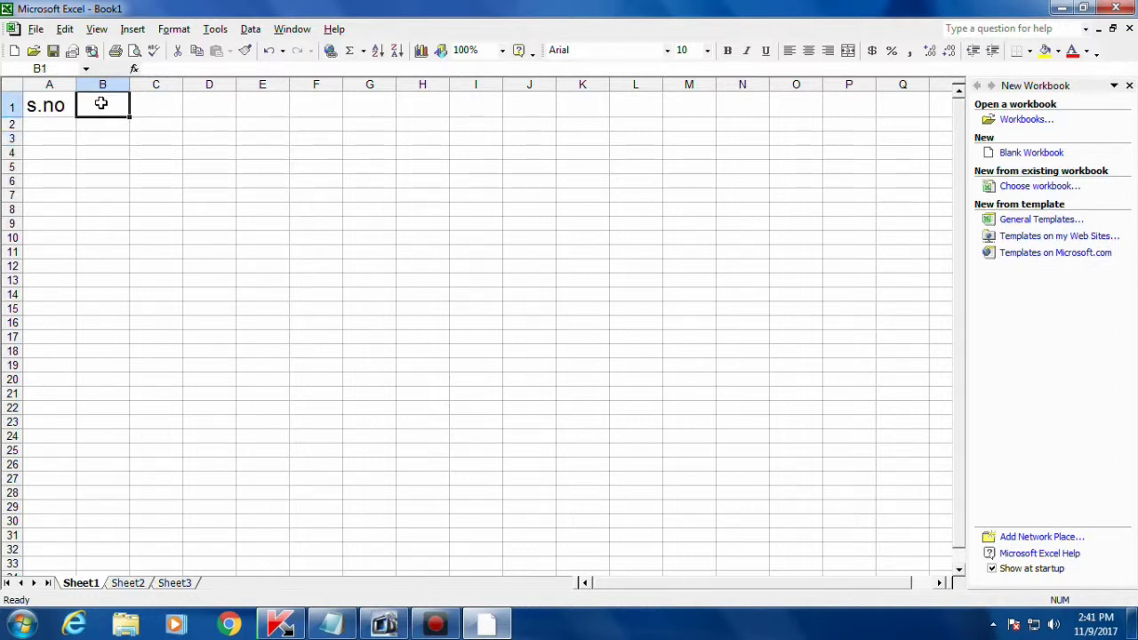
- Enter NAME in B1 and make it bold at 18 point
{"action": "type", "text": "name"}
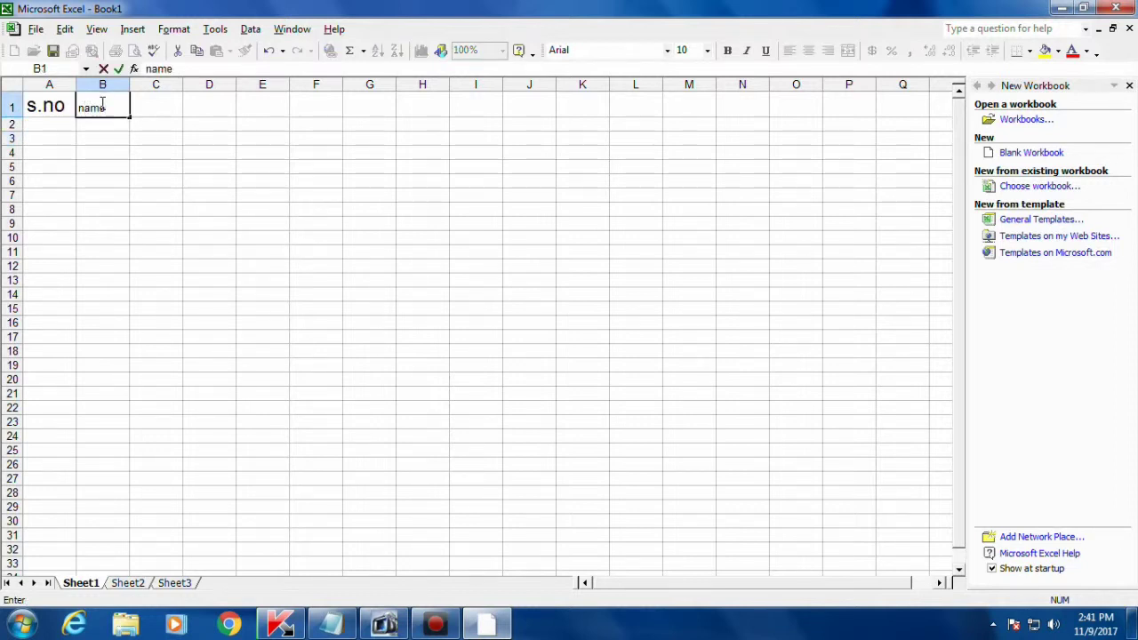
{"action": "key", "text": "BackSpace"}
{"action": "key", "text": "BackSpace"}
{"action": "key", "text": "BackSpace"}
{"action": "type", "text": "AME"}
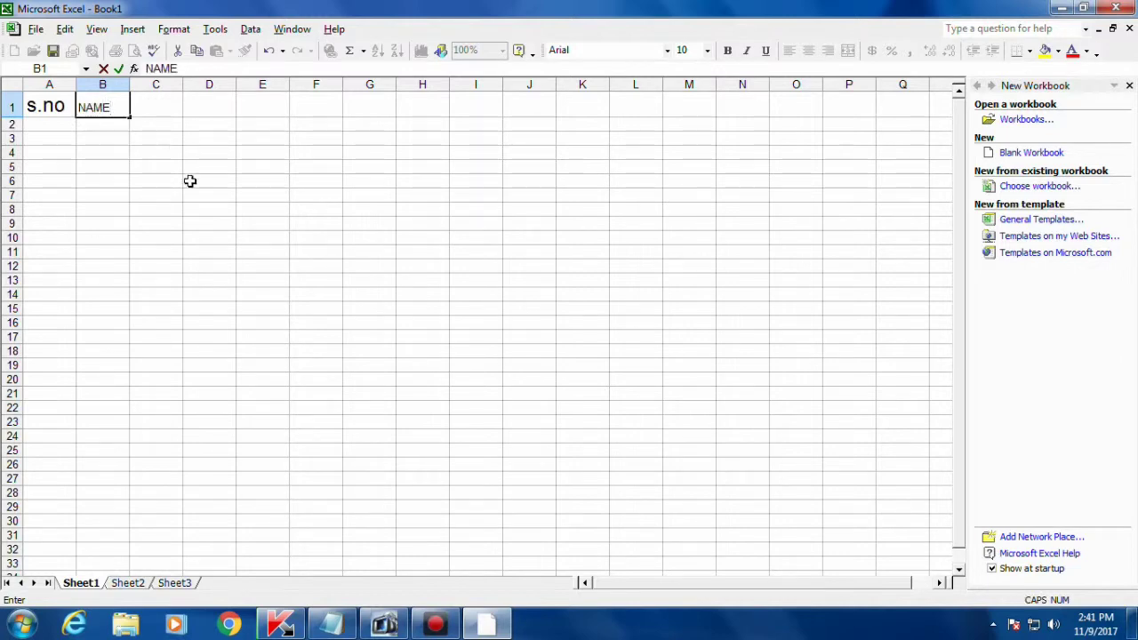
{"action": "left_click", "coordinate": [190, 181]}
{"action": "left_click", "coordinate": [92, 103]}
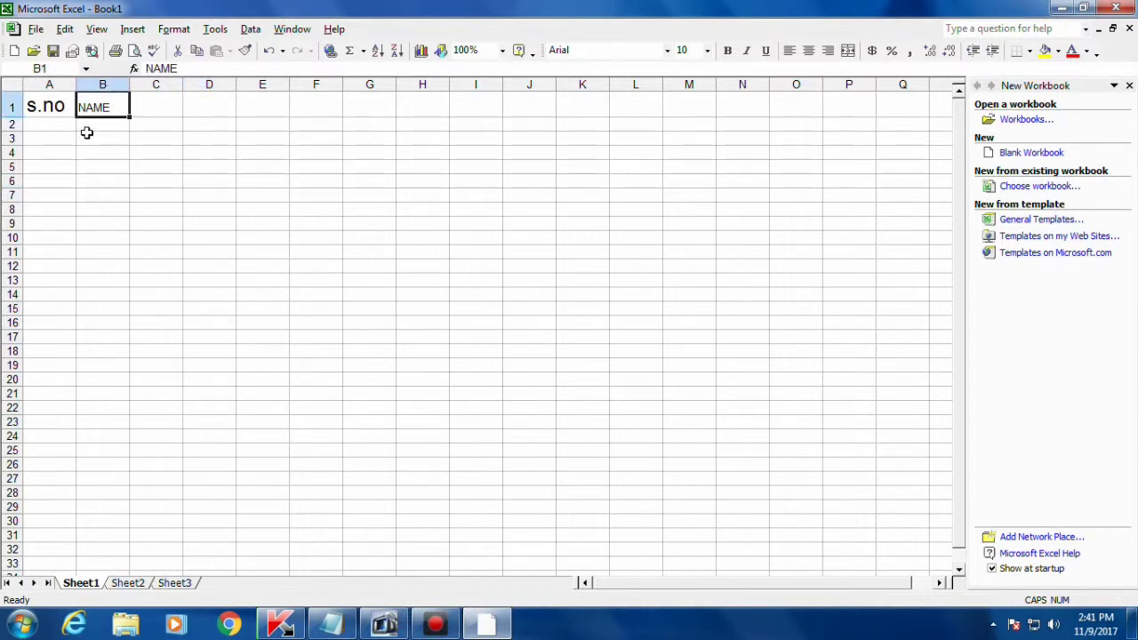
{"action": "left_click", "coordinate": [727, 52]}
{"action": "left_click", "coordinate": [416, 126]}
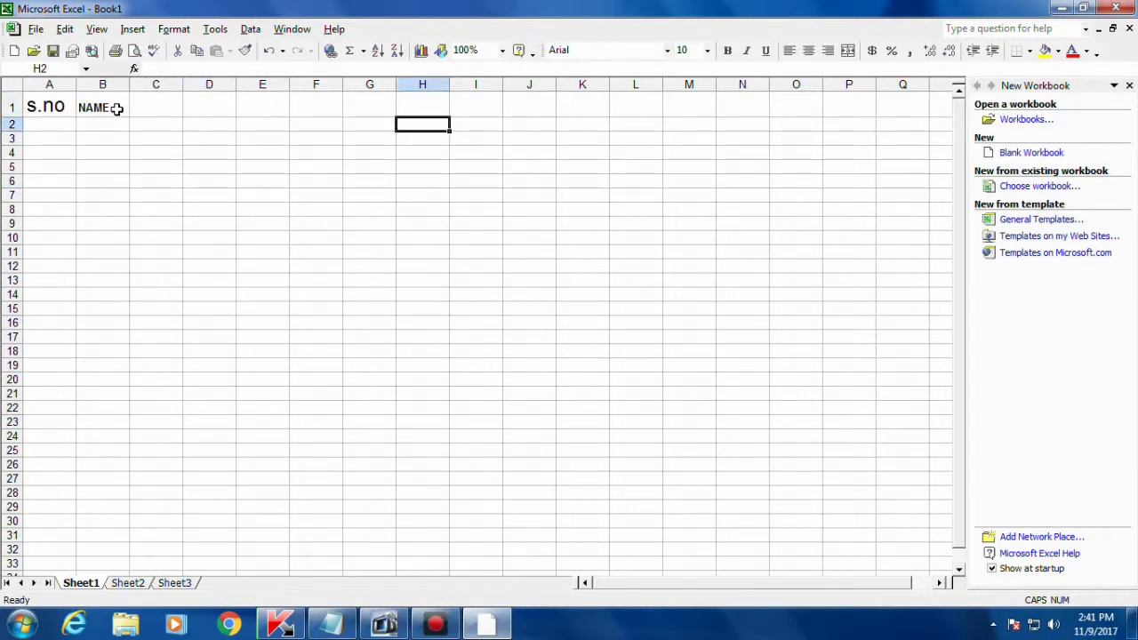
{"action": "left_click", "coordinate": [116, 109]}
{"action": "left_click", "coordinate": [707, 51]}
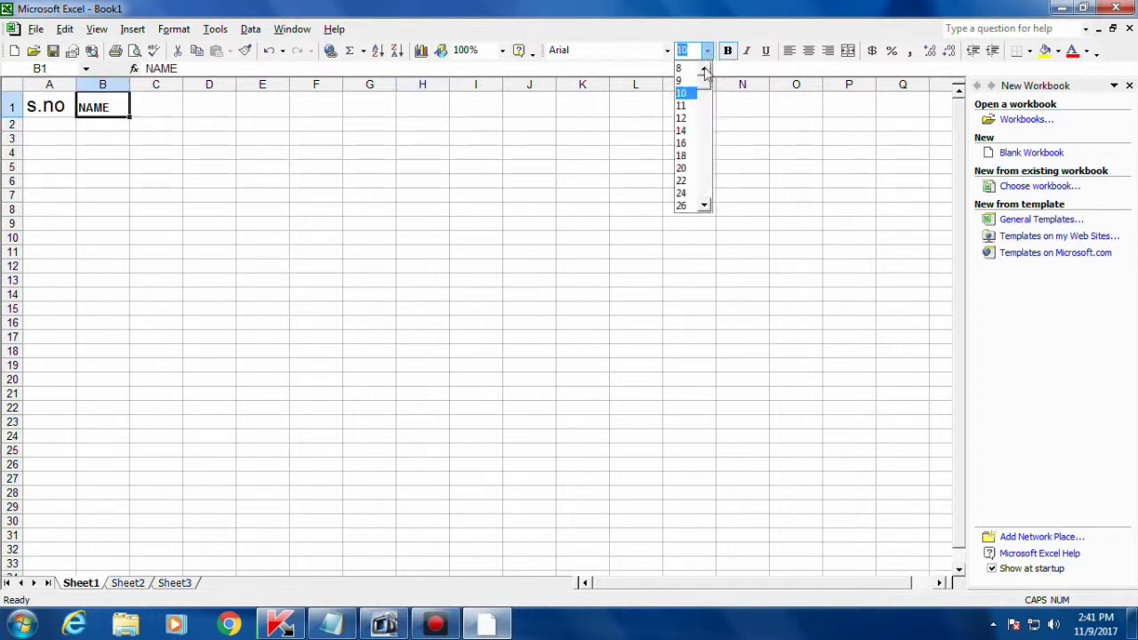
{"action": "left_click", "coordinate": [685, 155]}
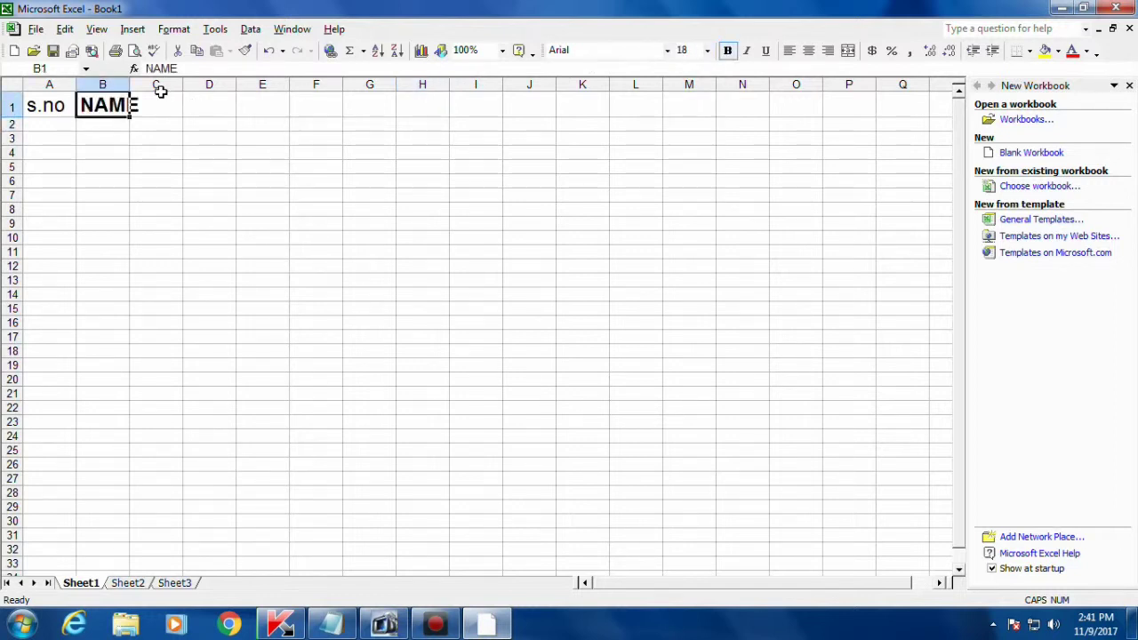
{"action": "left_click", "coordinate": [185, 210]}
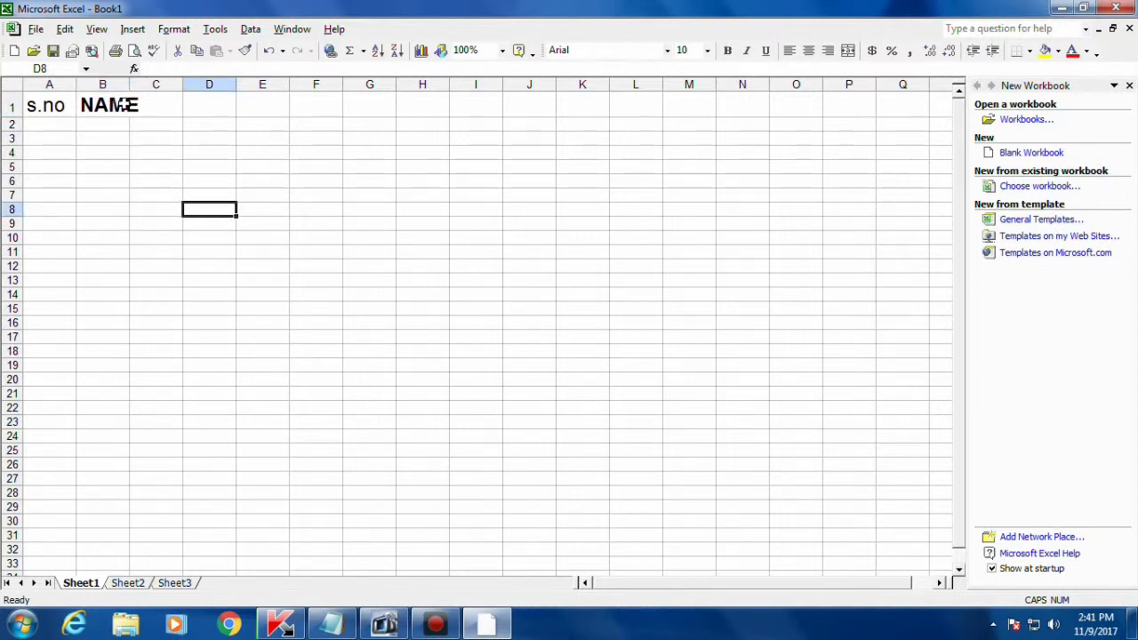
- Widen column B to fit NAME, and centre the NAME and s.no headings
{"action": "double_click", "coordinate": [129, 83]}
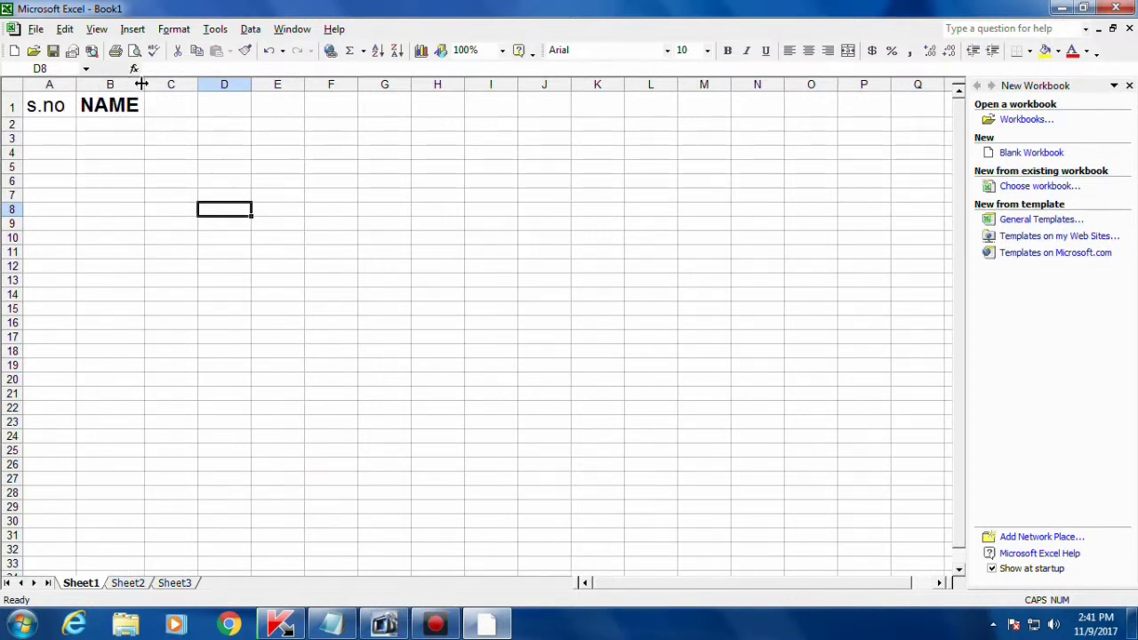
{"action": "left_click_drag", "start_coordinate": [141, 84], "coordinate": [290, 89]}
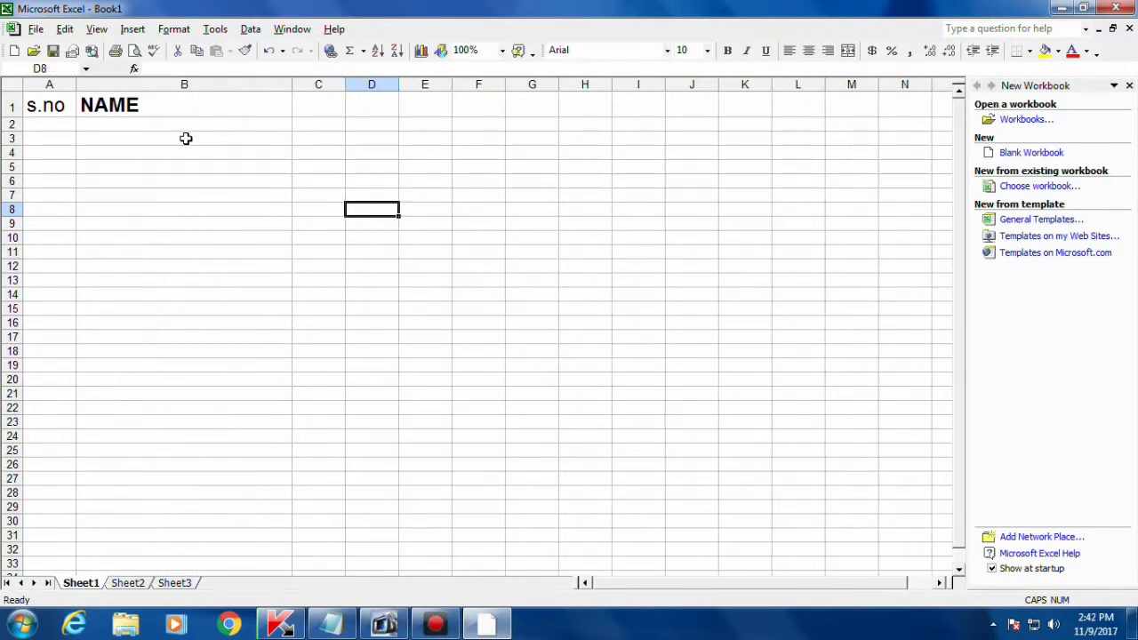
{"action": "left_click", "coordinate": [135, 109]}
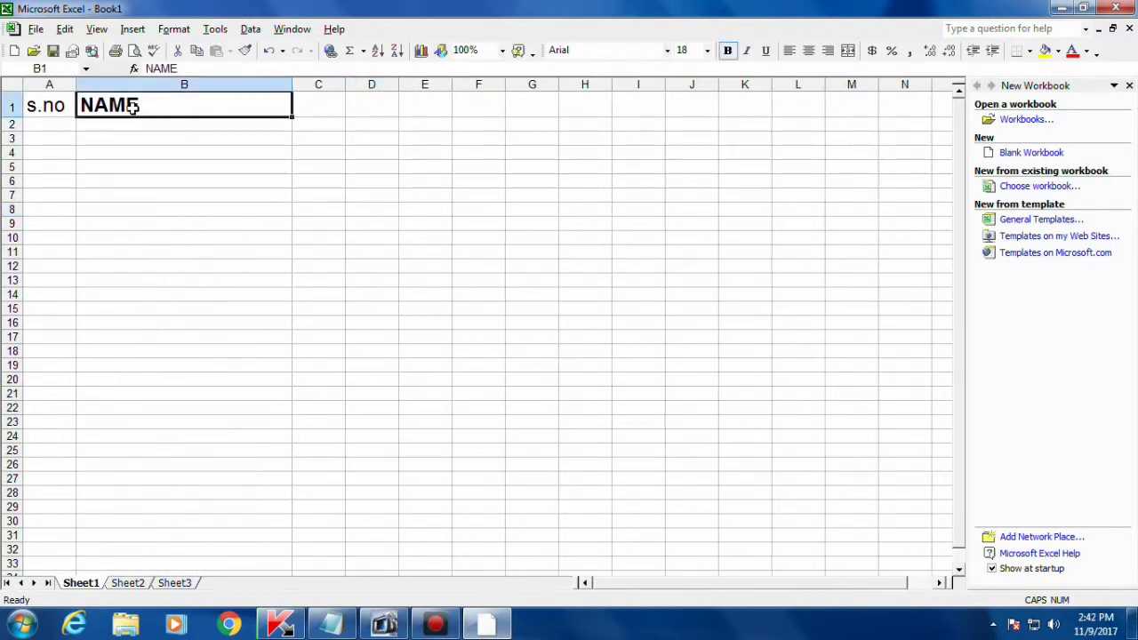
{"action": "left_click", "coordinate": [812, 53]}
{"action": "left_click", "coordinate": [198, 152]}
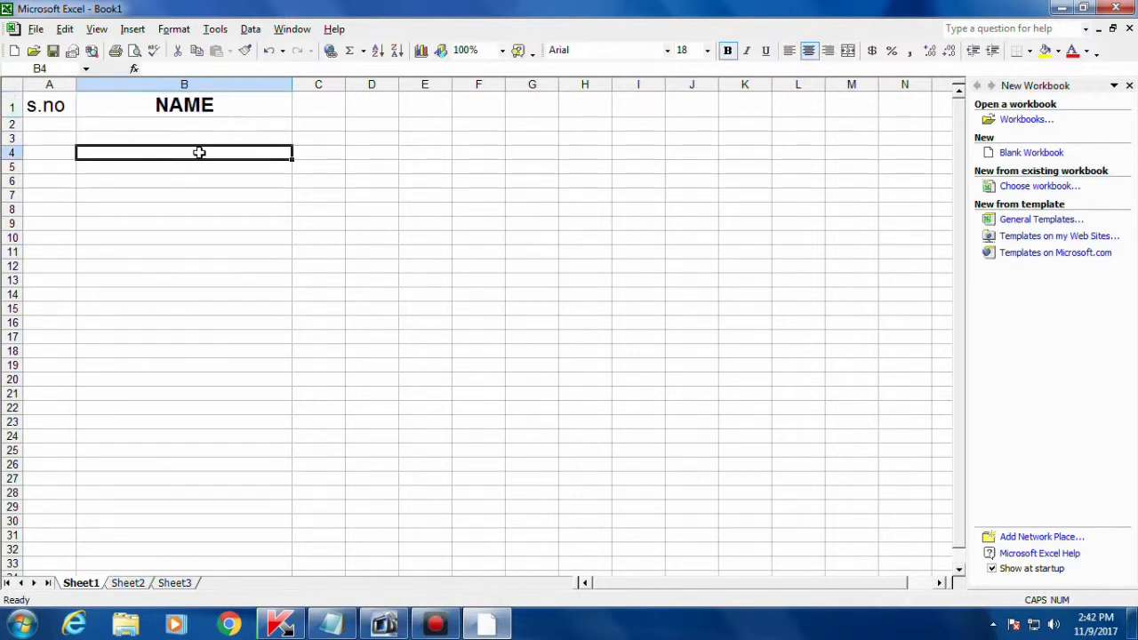
{"action": "left_click", "coordinate": [40, 103]}
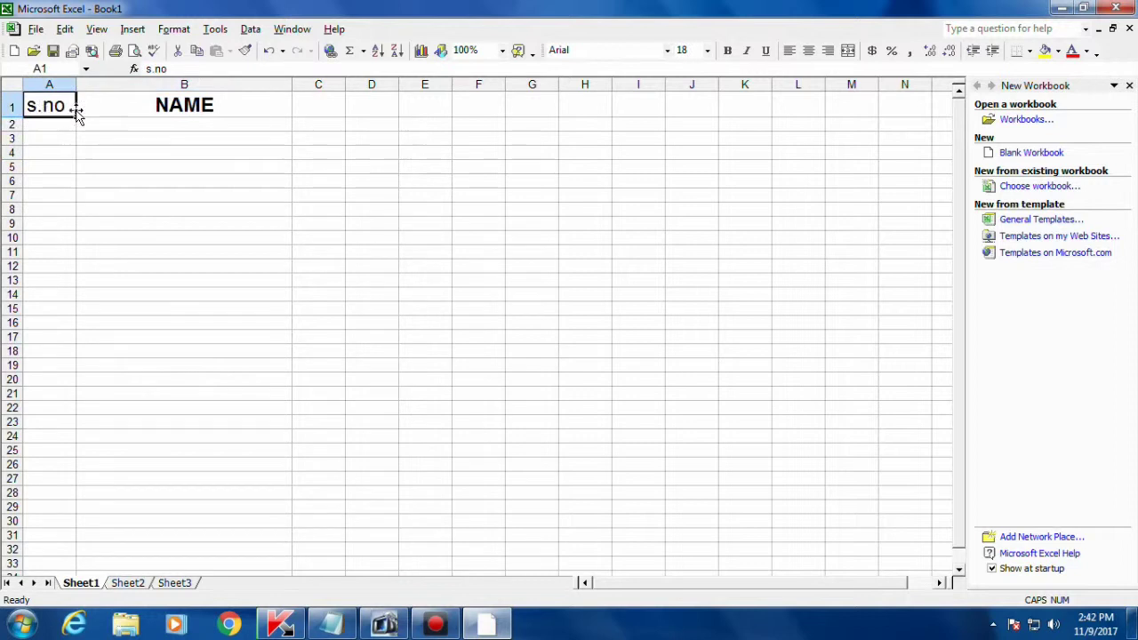
{"action": "left_click", "coordinate": [811, 53]}
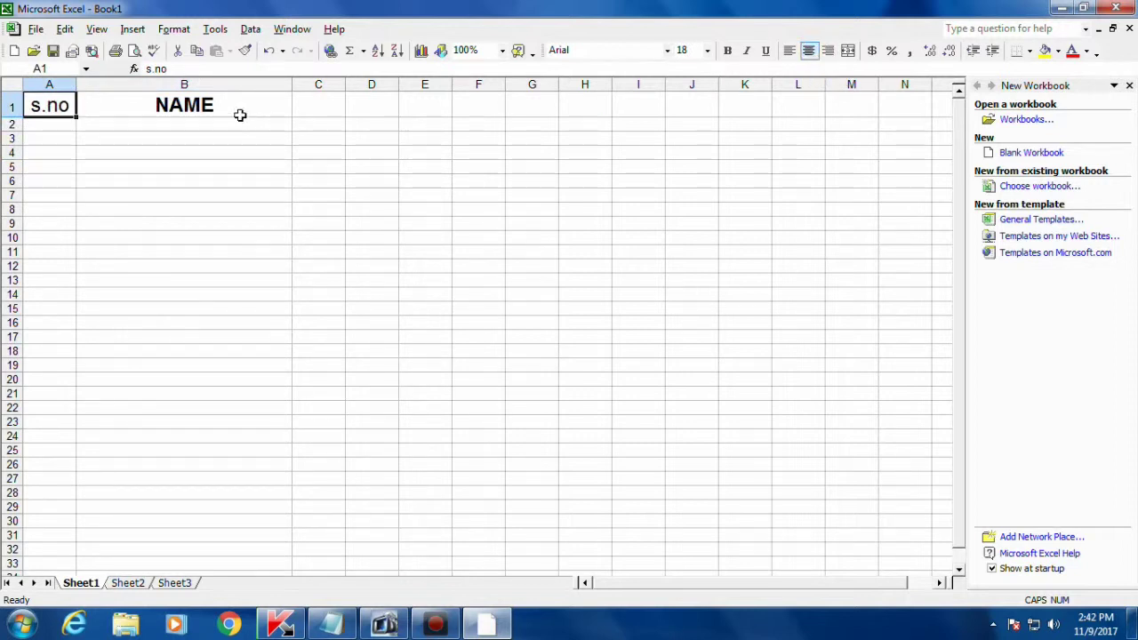
{"action": "left_click", "coordinate": [245, 114]}
{"action": "left_click", "coordinate": [322, 105]}
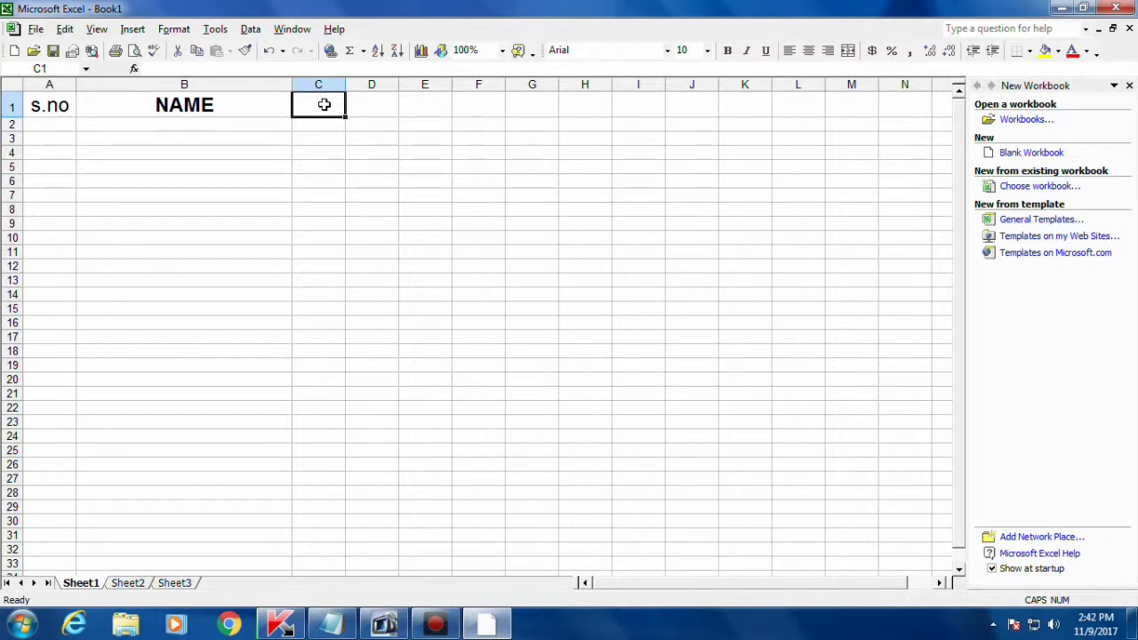
- Enter WORK in C1 as bold 18-point text and autofit column C
{"action": "type", "text": "WORK"}
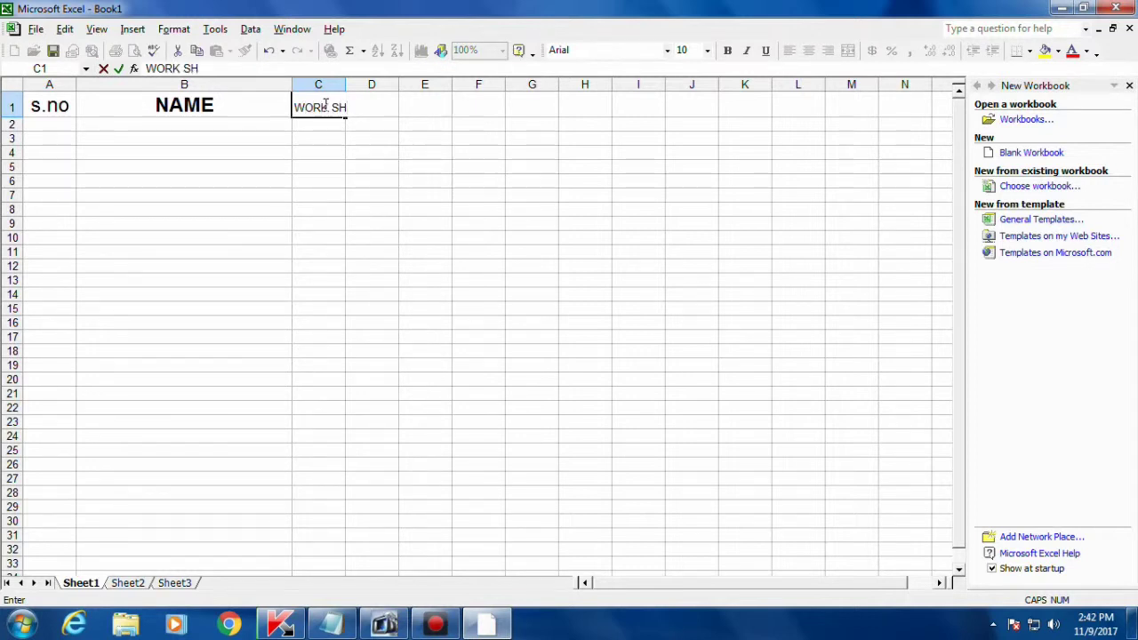
{"action": "left_click", "coordinate": [373, 223]}
{"action": "left_click", "coordinate": [318, 105]}
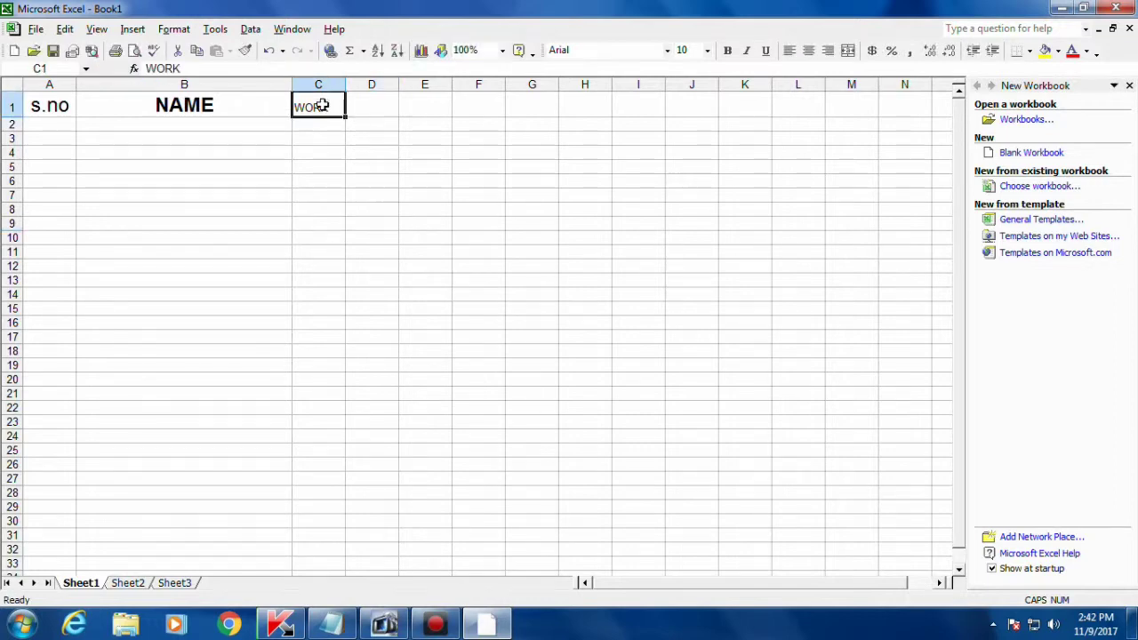
{"action": "left_click", "coordinate": [727, 51]}
{"action": "left_click", "coordinate": [534, 195]}
{"action": "left_click", "coordinate": [320, 107]}
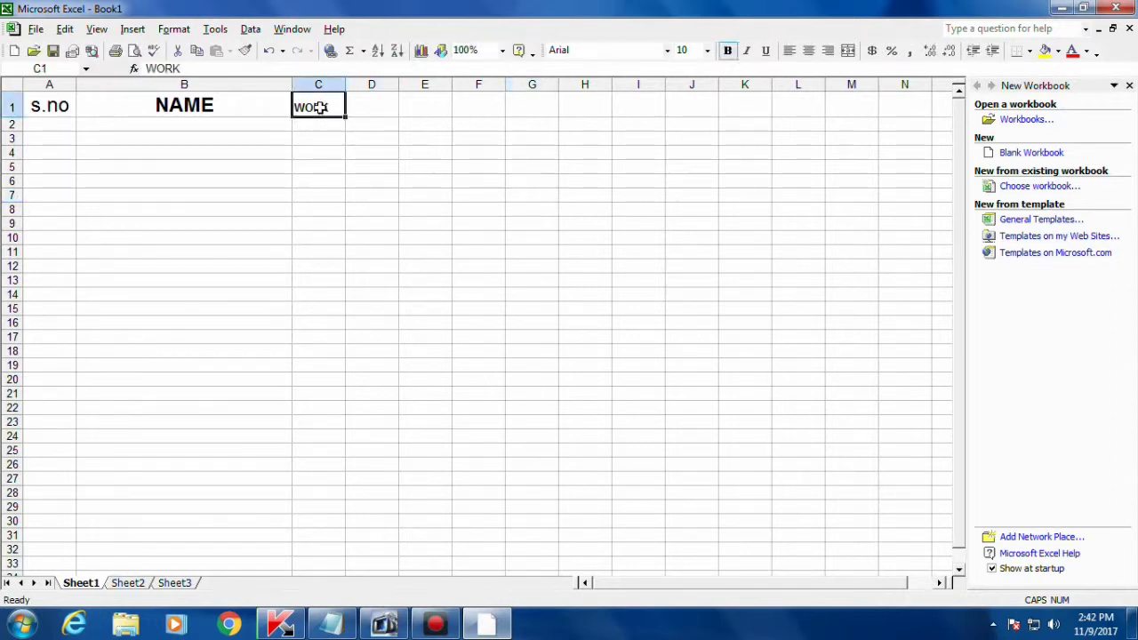
{"action": "left_click", "coordinate": [707, 51]}
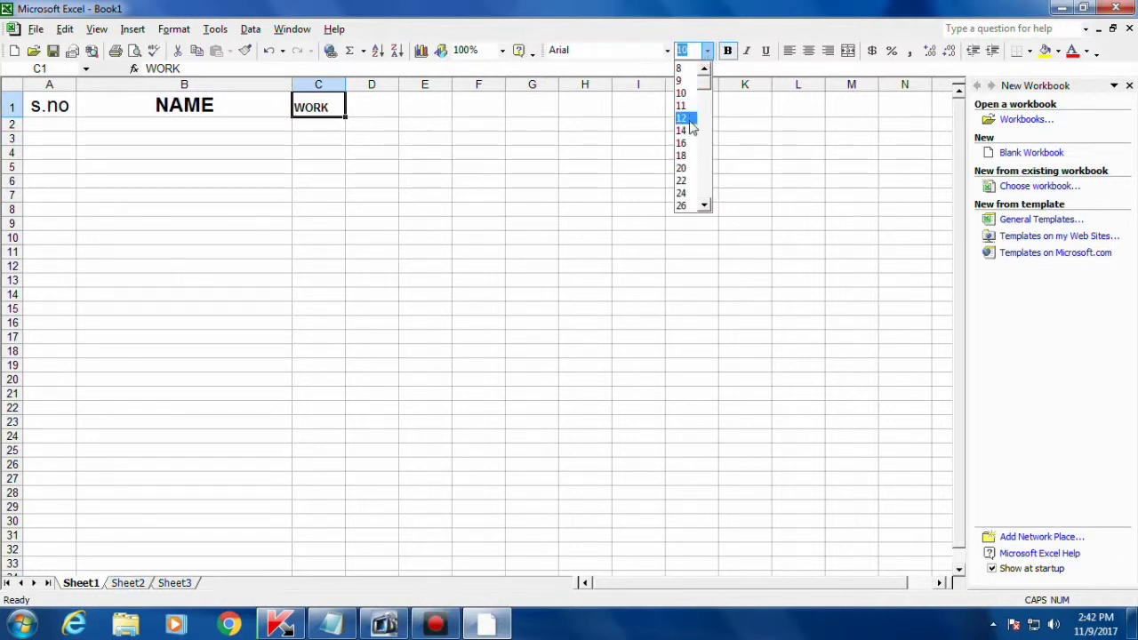
{"action": "left_click", "coordinate": [684, 155]}
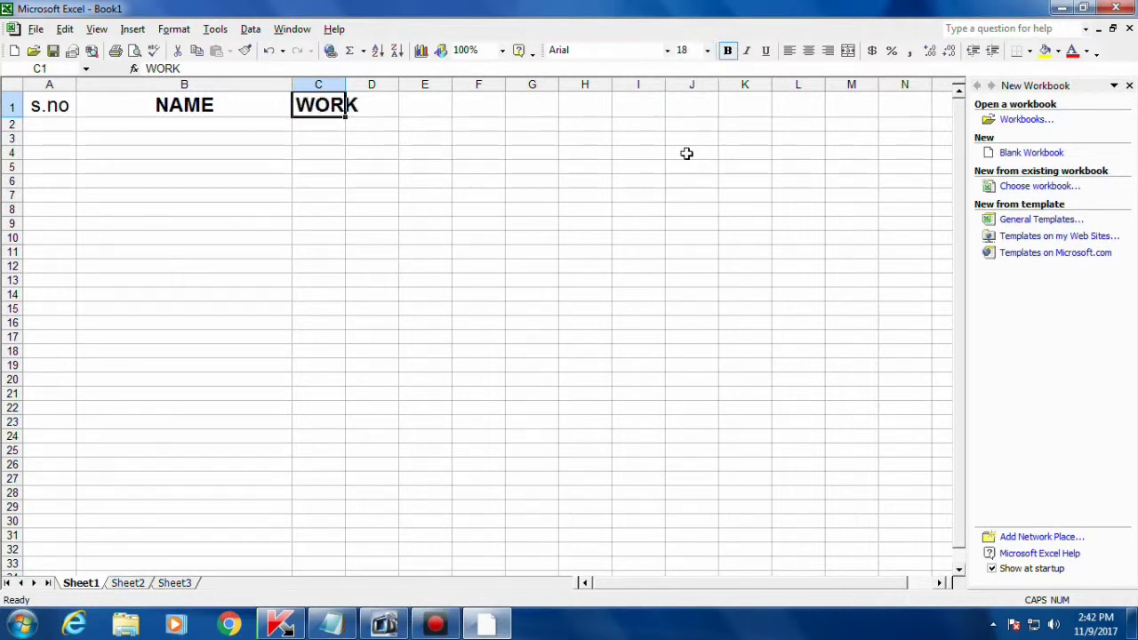
{"action": "double_click", "coordinate": [346, 85]}
{"action": "left_click", "coordinate": [381, 105]}
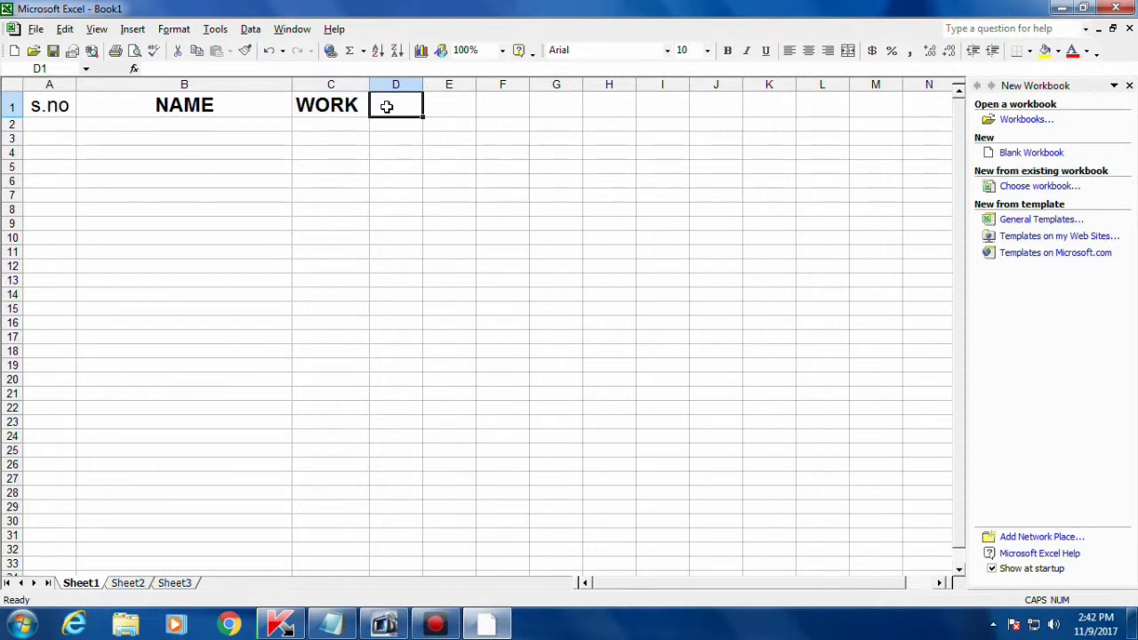
- Add FULL ADDRESS in D1, bold at 18 pt, and autofit column D
{"action": "type", "text": "FULL A"}
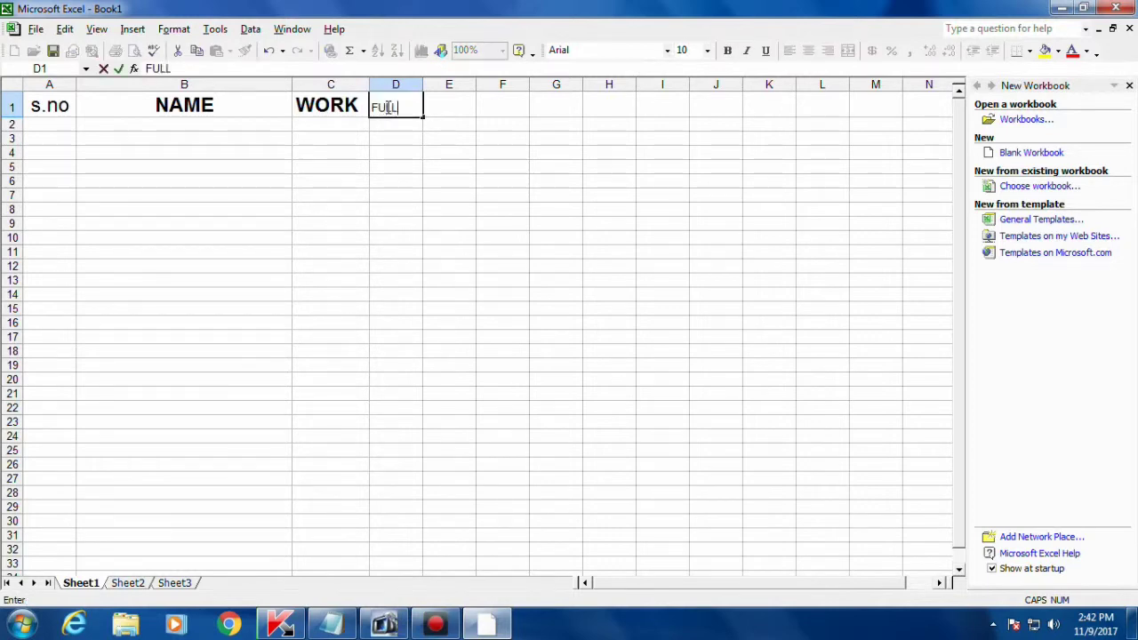
{"action": "type", "text": "DDRESS"}
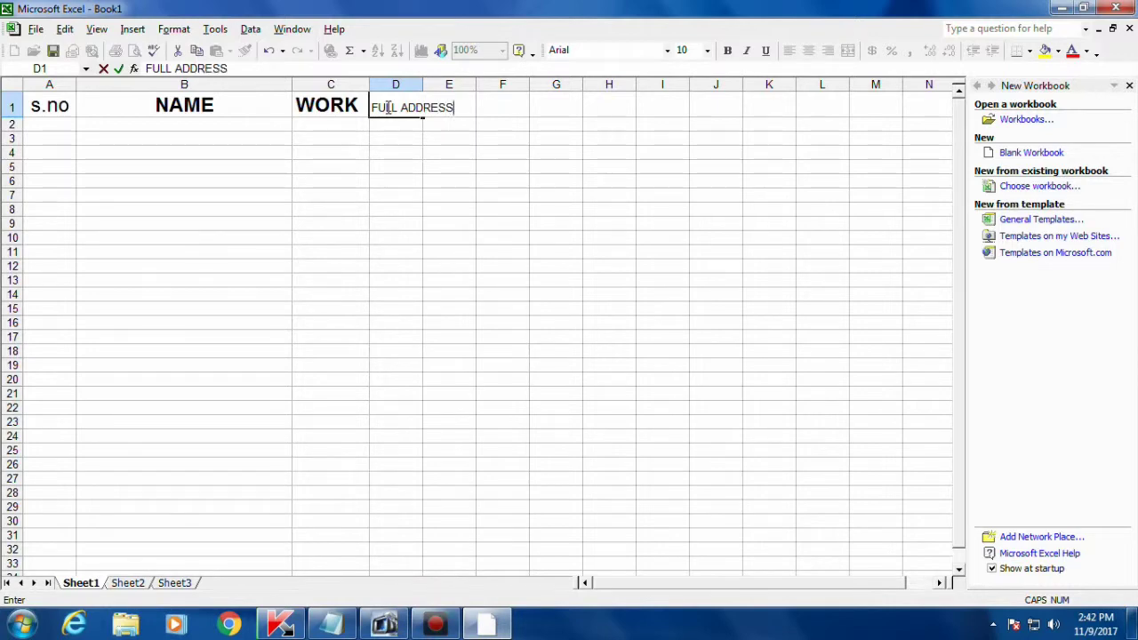
{"action": "left_click", "coordinate": [396, 166]}
{"action": "left_click", "coordinate": [405, 107]}
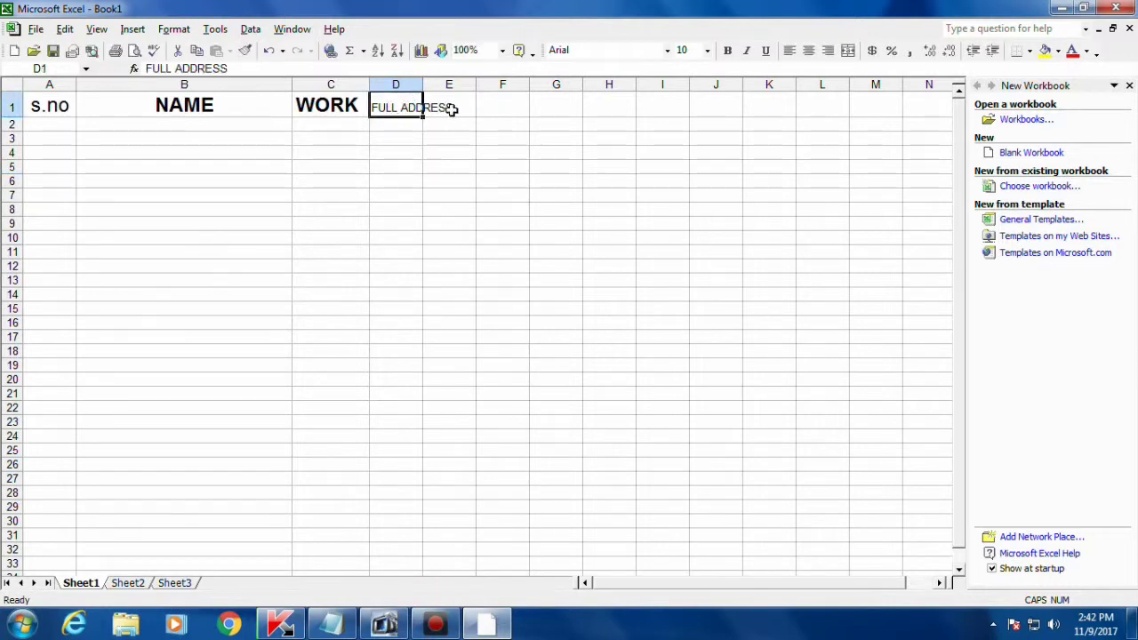
{"action": "left_click", "coordinate": [727, 50]}
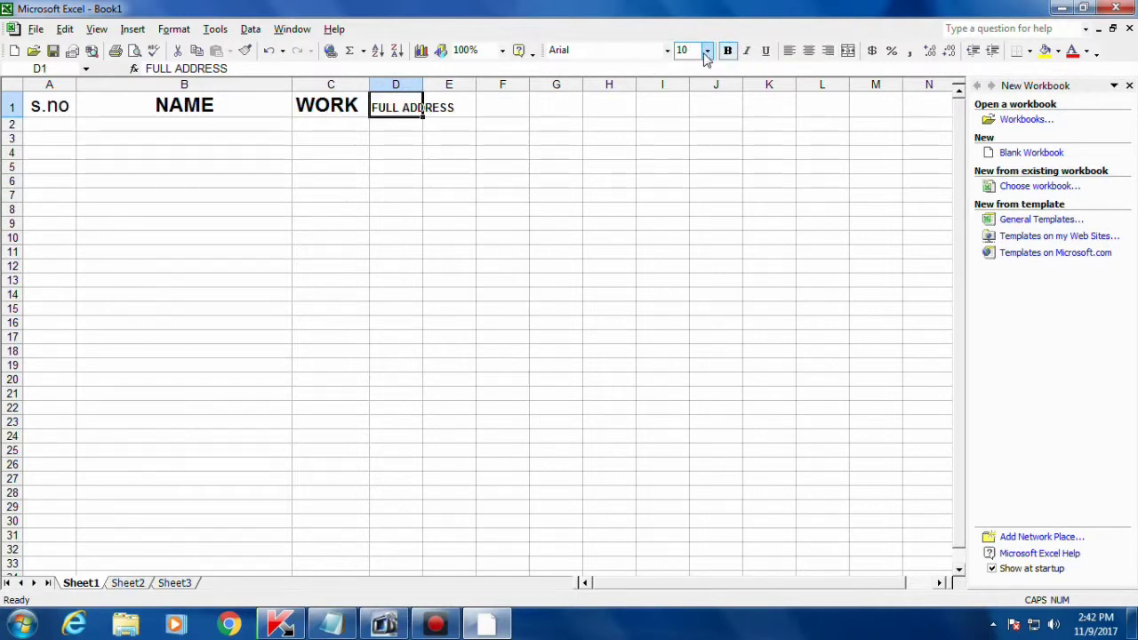
{"action": "left_click", "coordinate": [707, 51]}
{"action": "left_click", "coordinate": [686, 132]}
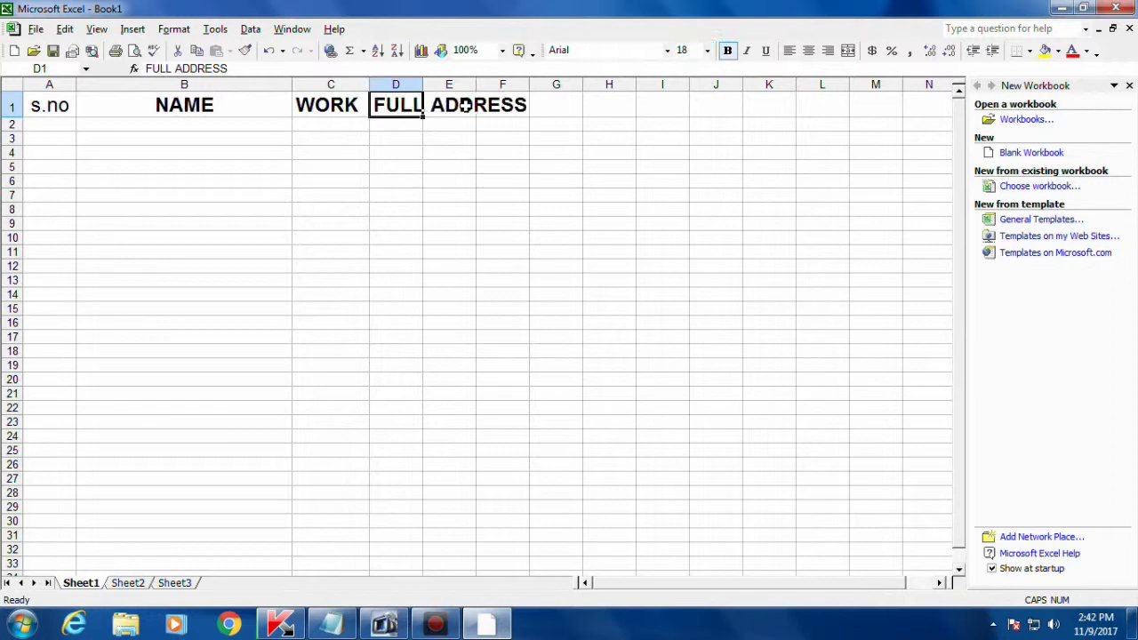
{"action": "double_click", "coordinate": [425, 87]}
{"action": "left_click", "coordinate": [498, 183]}
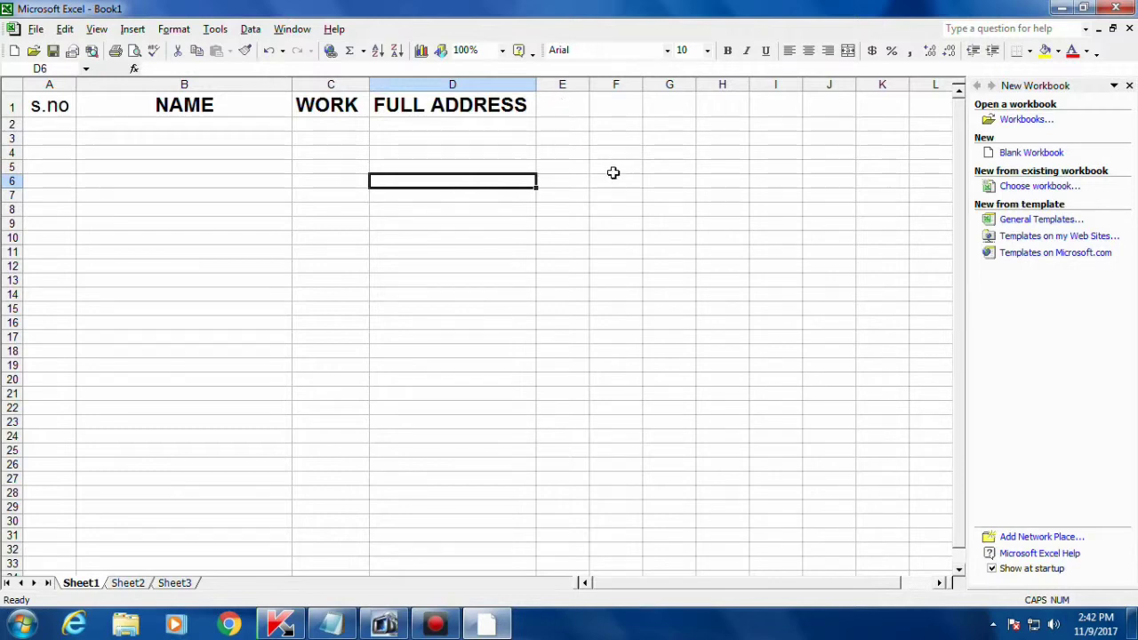
- Enter 1 and 2 in A2:A3 and fill the series down to 8
{"action": "left_click", "coordinate": [63, 126]}
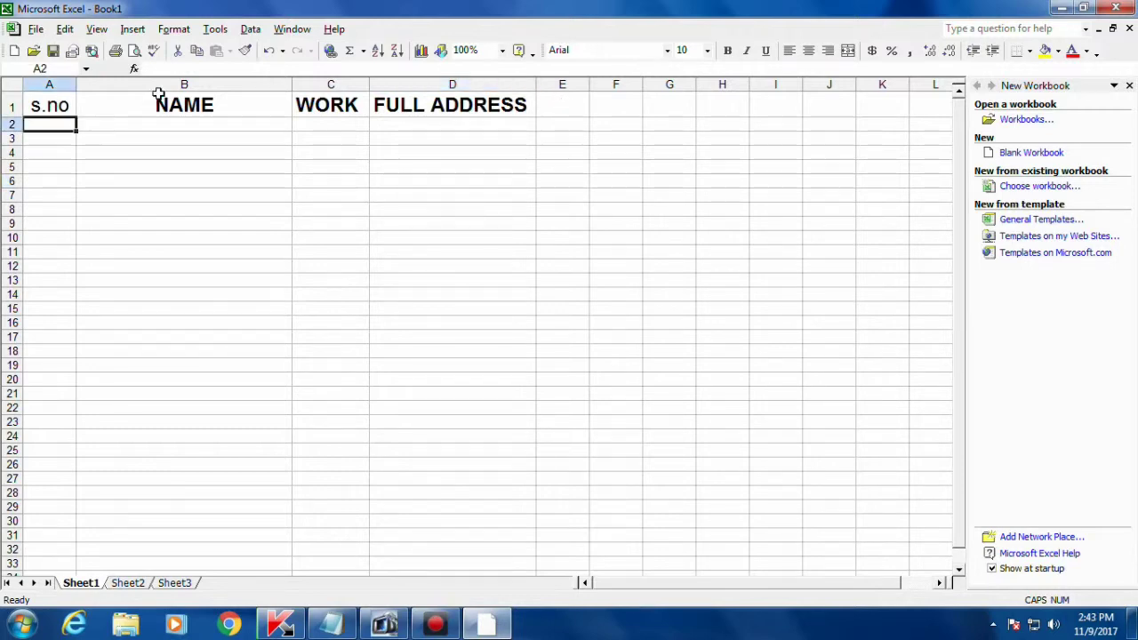
{"action": "type", "text": "1"}
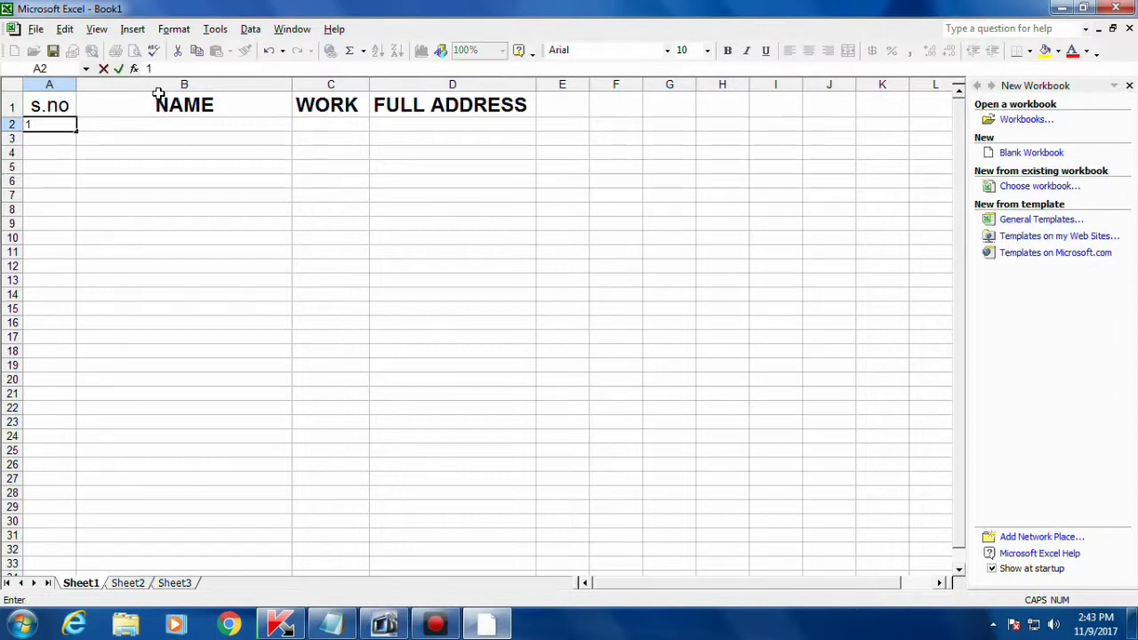
{"action": "key", "text": "Return"}
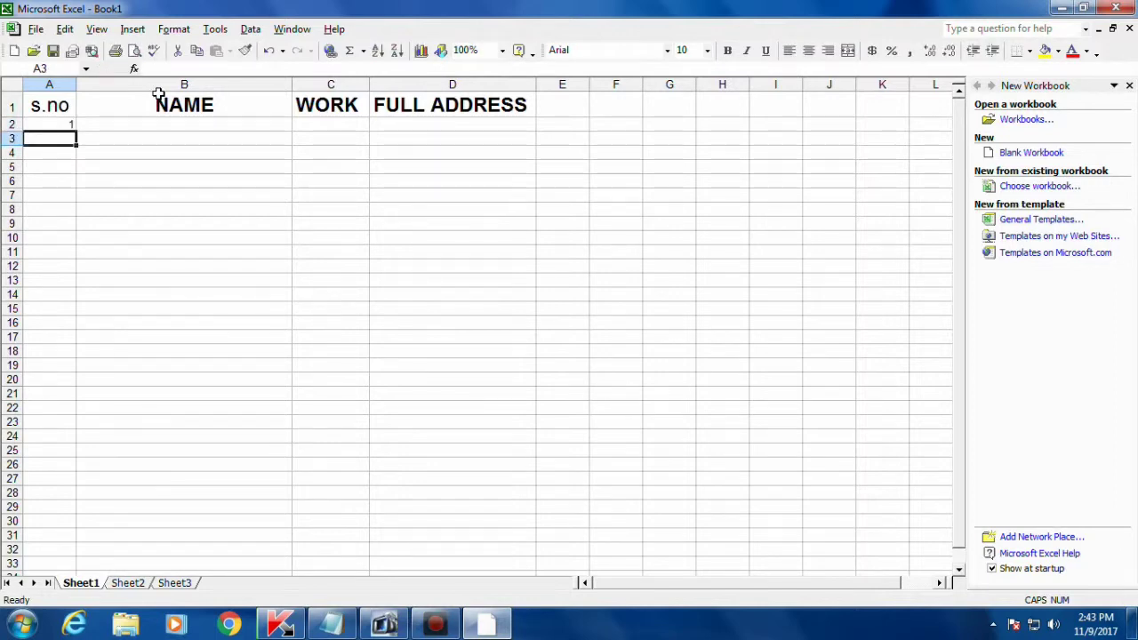
{"action": "type", "text": "2"}
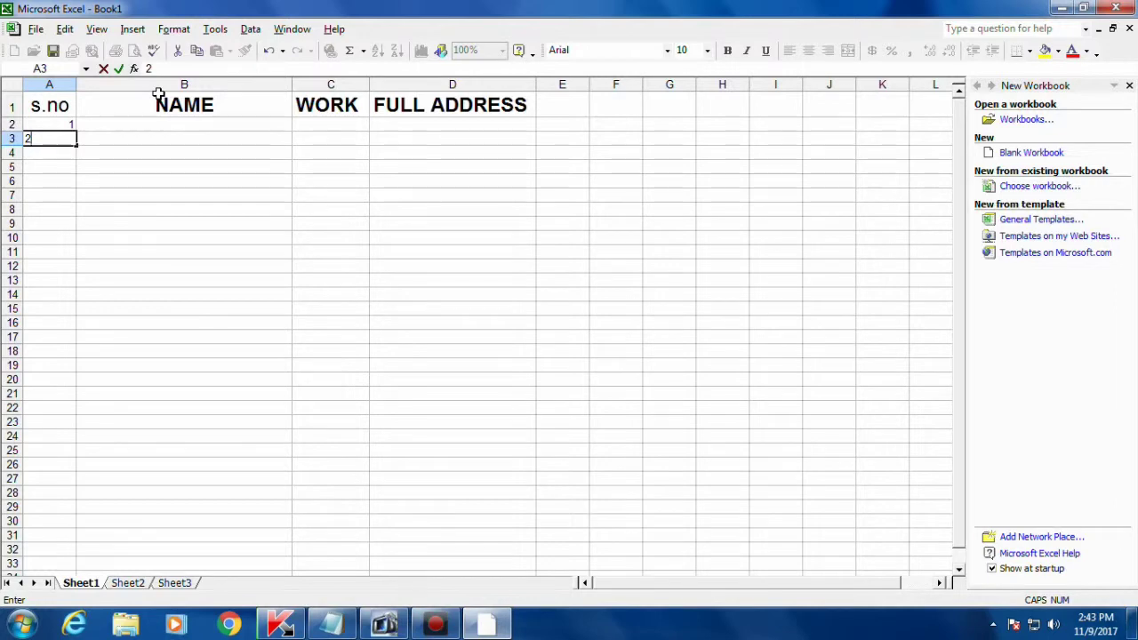
{"action": "key", "text": "Return"}
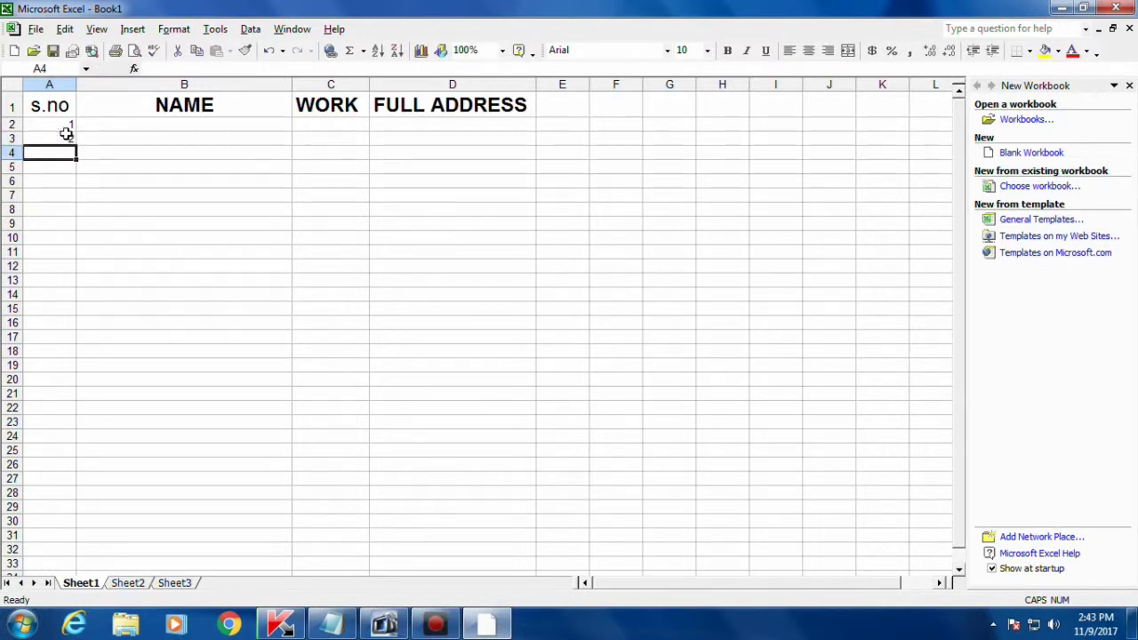
{"action": "left_click_drag", "start_coordinate": [66, 127], "coordinate": [68, 138]}
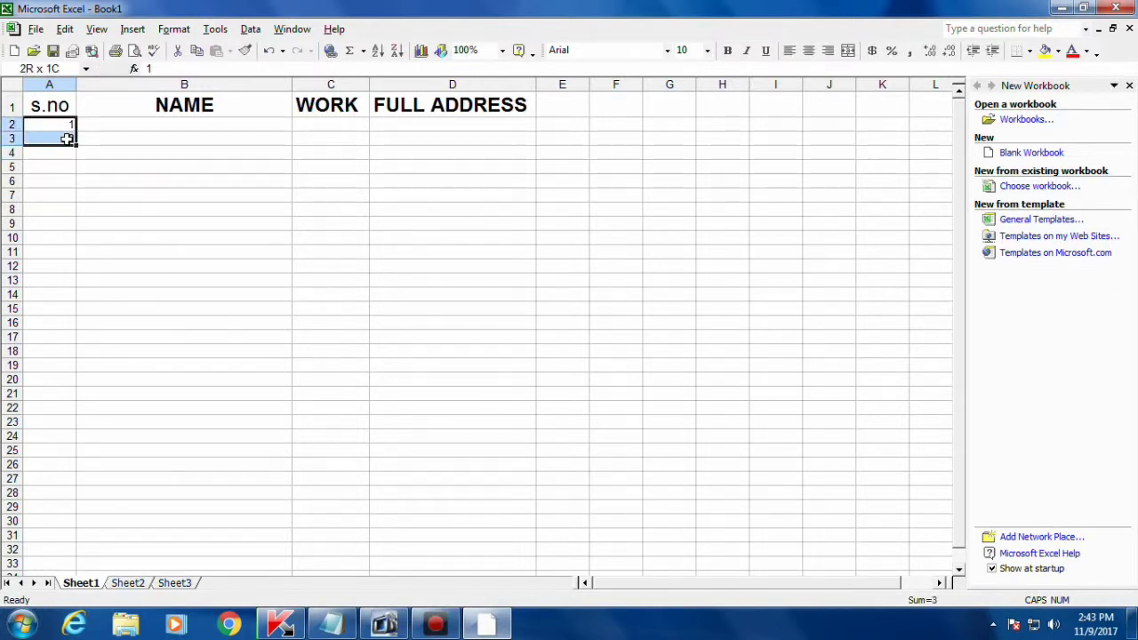
{"action": "left_click", "coordinate": [82, 167]}
{"action": "left_click", "coordinate": [66, 122]}
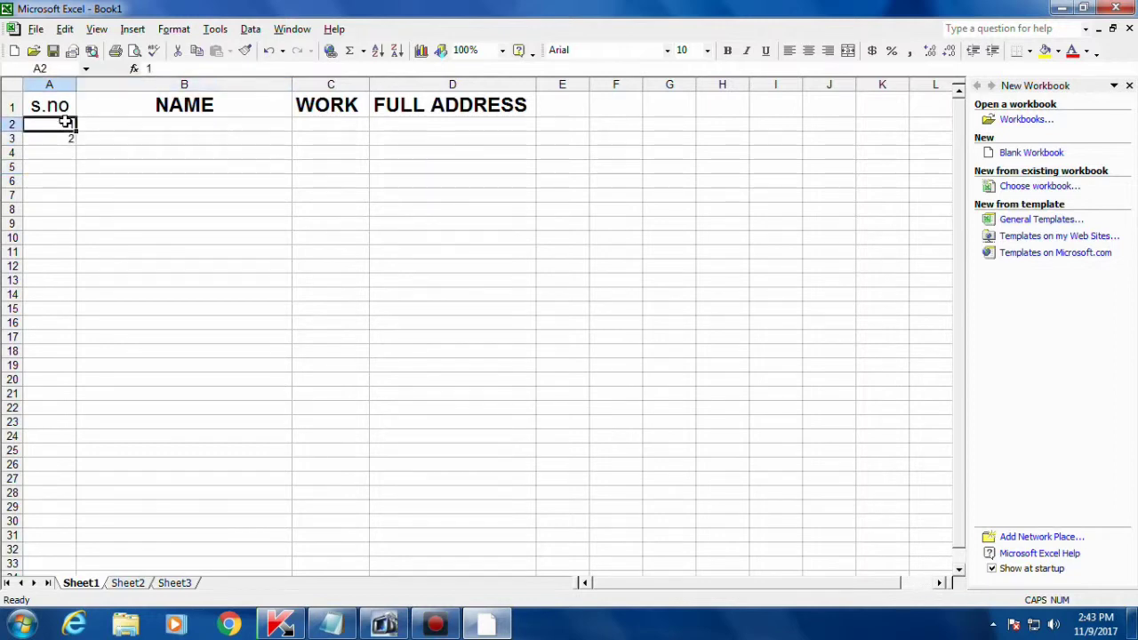
{"action": "left_click_drag", "start_coordinate": [66, 122], "coordinate": [66, 138]}
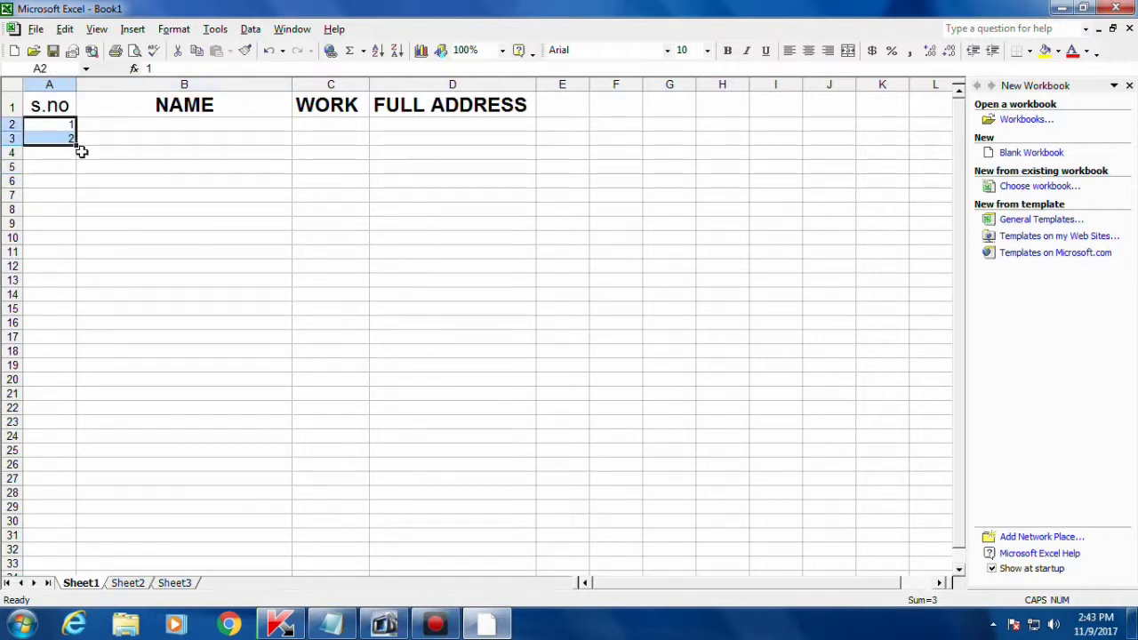
{"action": "left_click_drag", "start_coordinate": [76, 145], "coordinate": [76, 230]}
{"action": "left_click", "coordinate": [134, 213]}
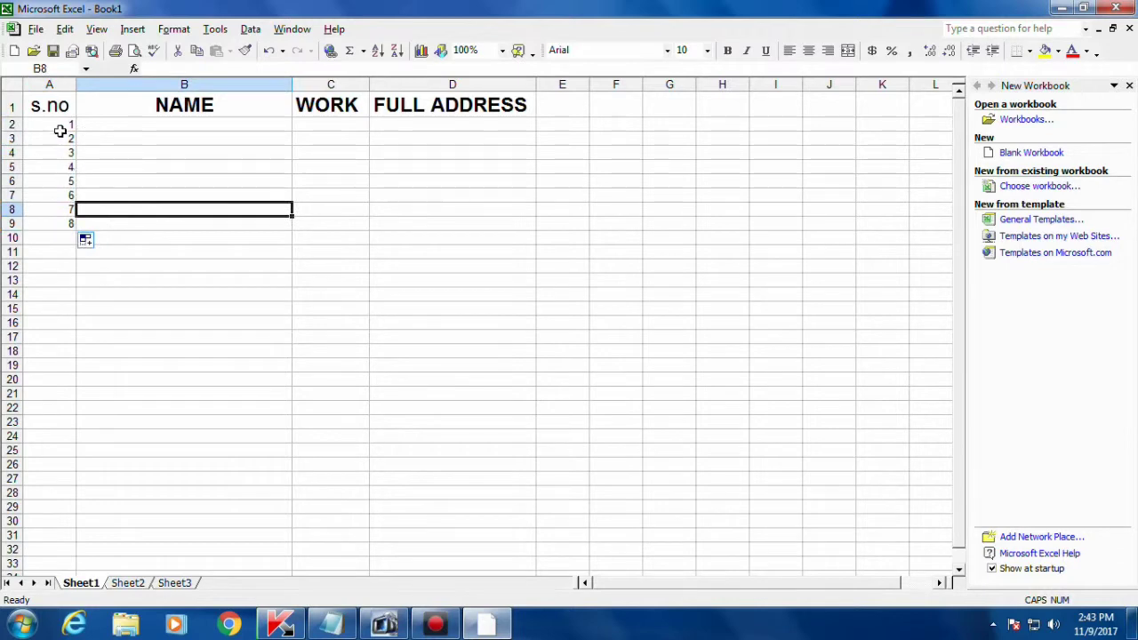
- Extend the serial numbers in column A down to 31 in row 32
{"action": "left_click", "coordinate": [257, 220]}
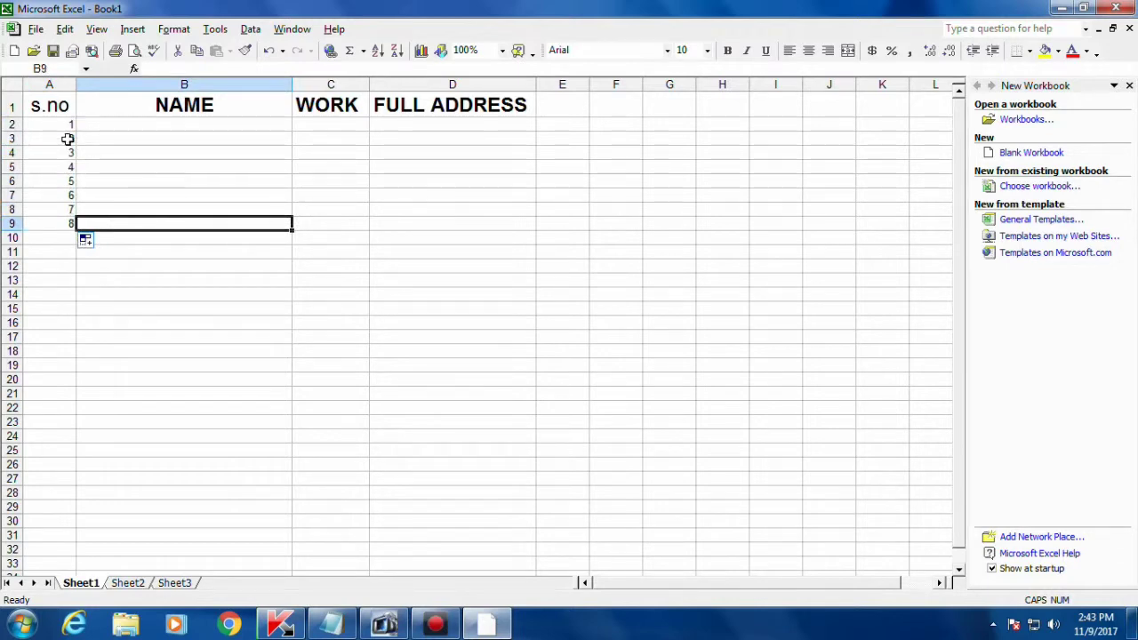
{"action": "left_click_drag", "start_coordinate": [64, 125], "coordinate": [77, 544]}
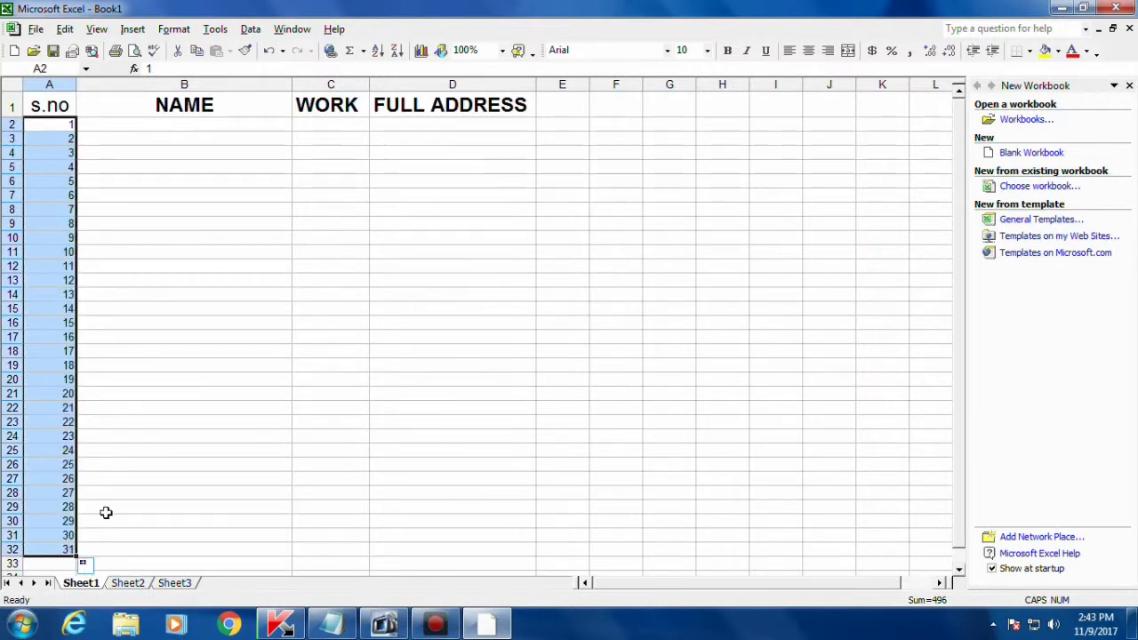
{"action": "left_click", "coordinate": [120, 478]}
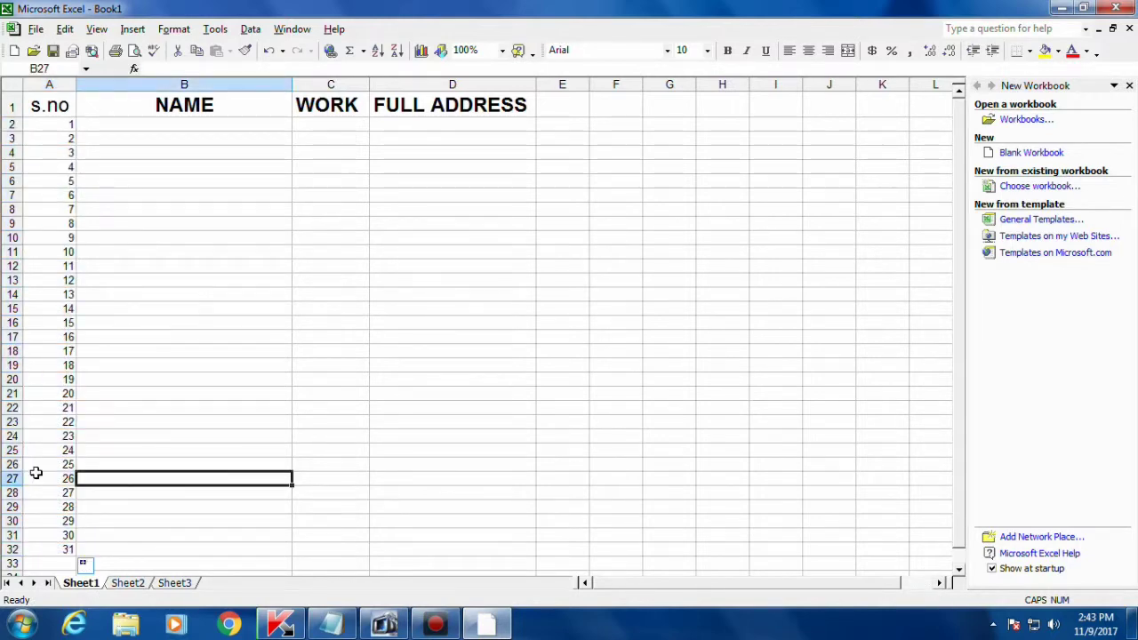
{"action": "left_click", "coordinate": [129, 123]}
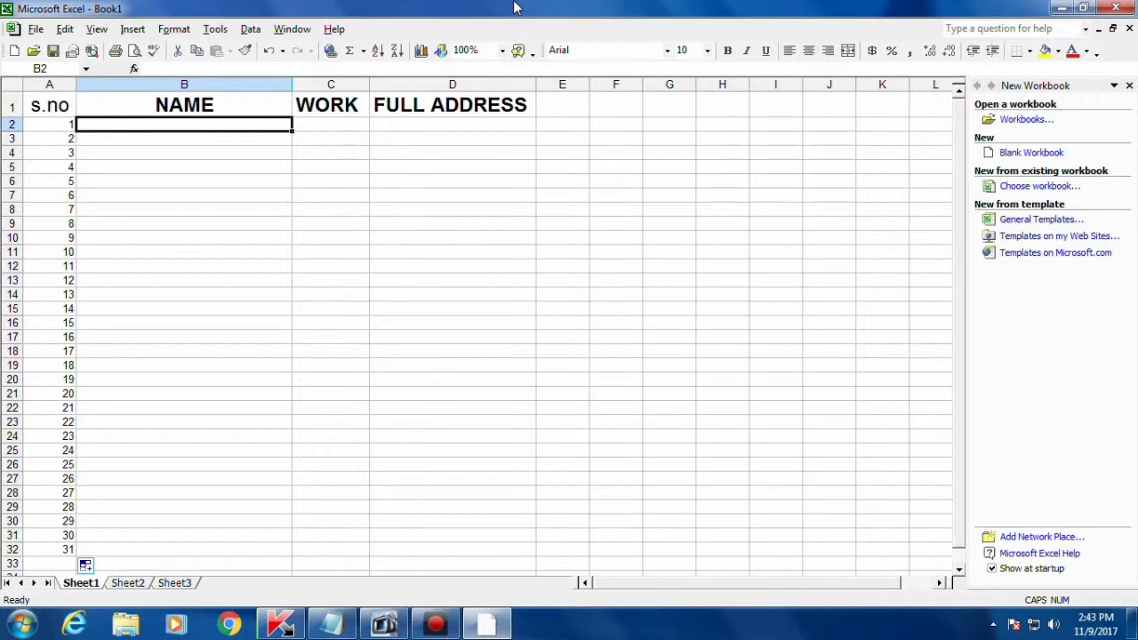
- Enter a person's name in B2 and make it bold
{"action": "type", "text": "AMR"}
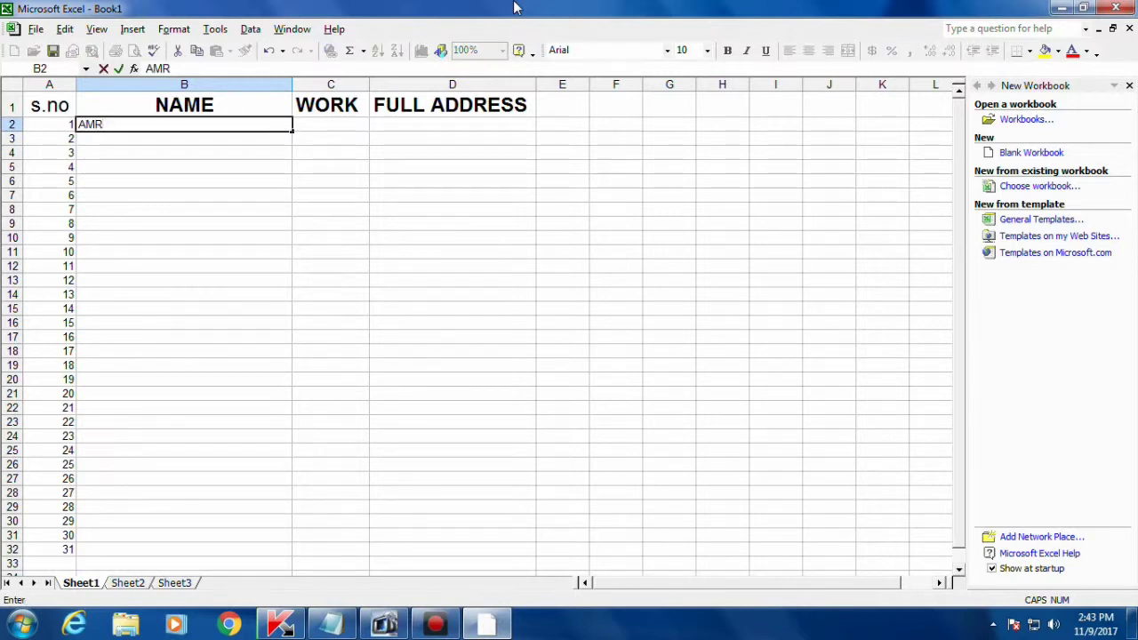
{"action": "type", "text": "ANATH"}
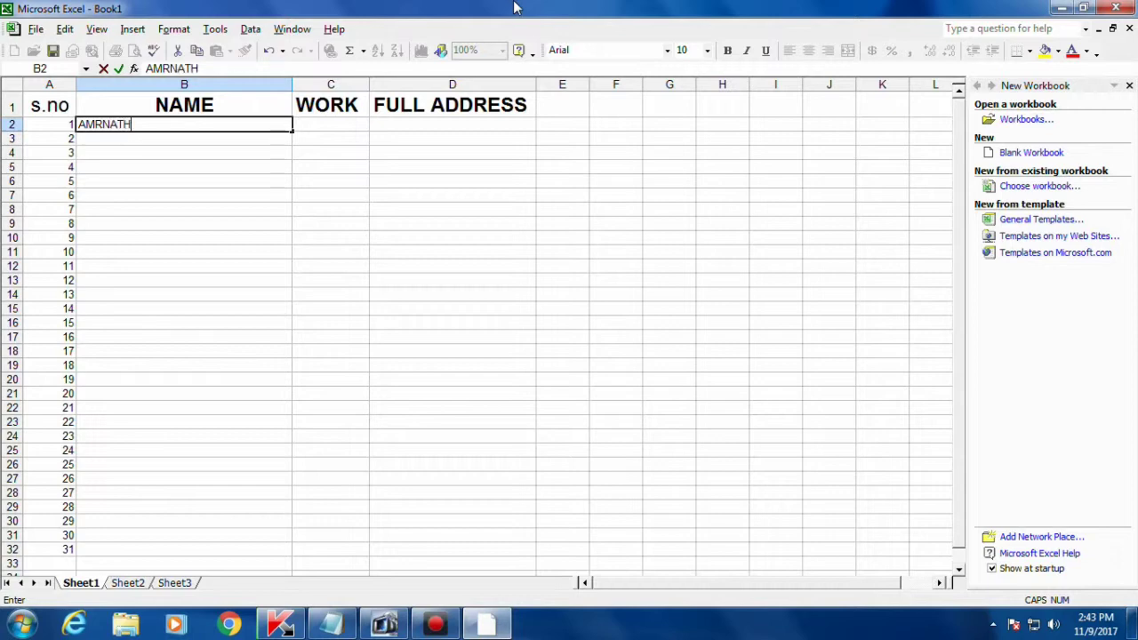
{"action": "type", "text": "AMAR"}
{"action": "left_click", "coordinate": [336, 224]}
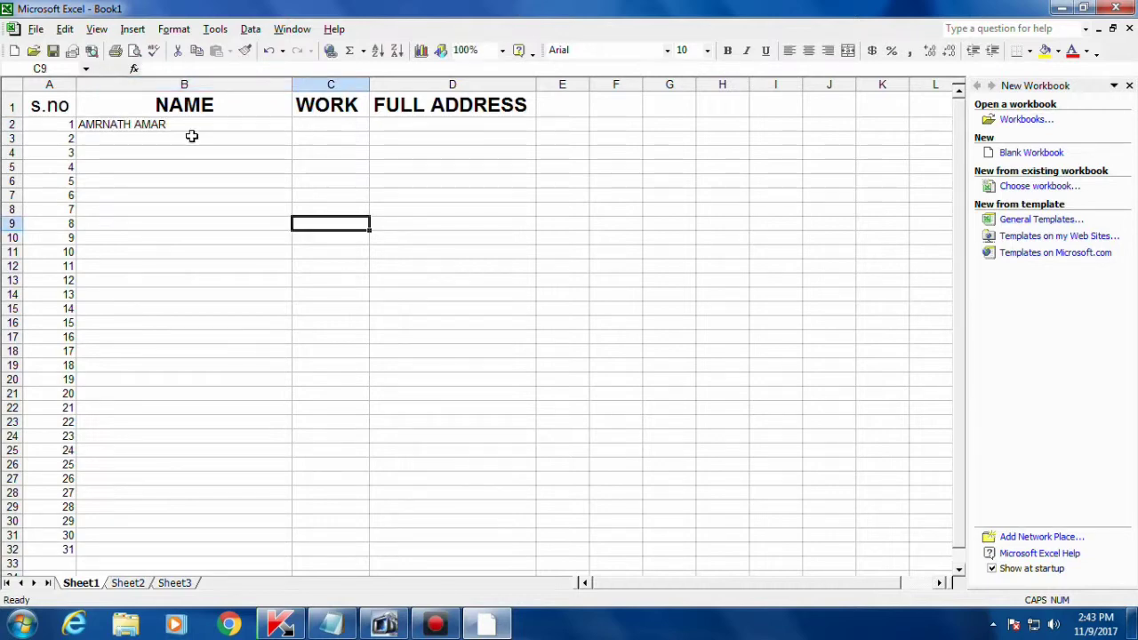
{"action": "left_click", "coordinate": [191, 125]}
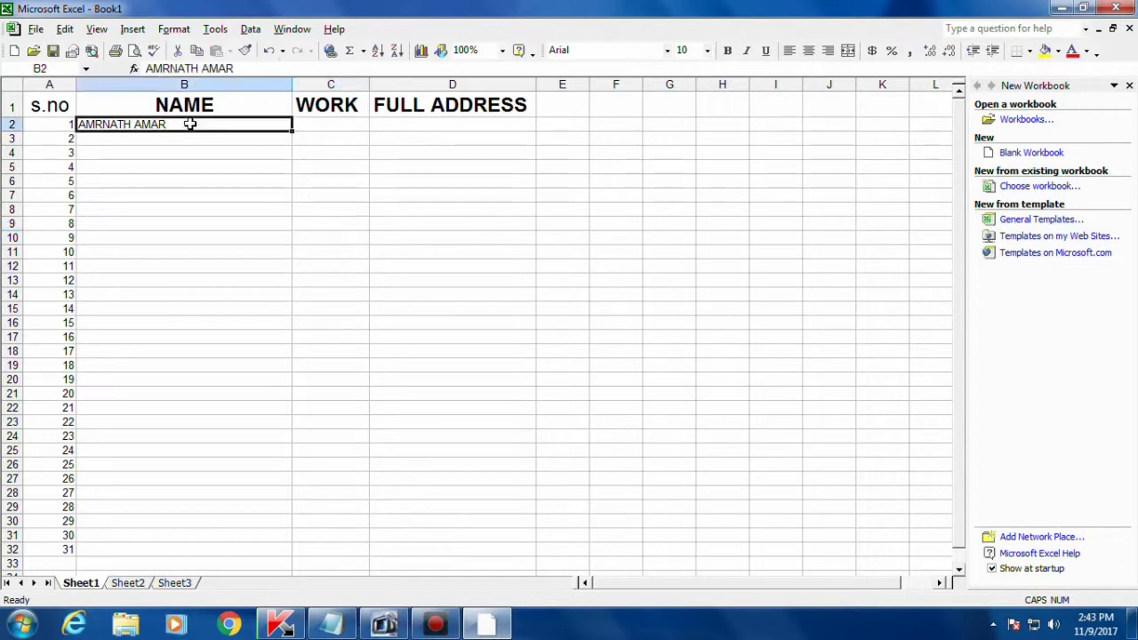
{"action": "left_click", "coordinate": [727, 50]}
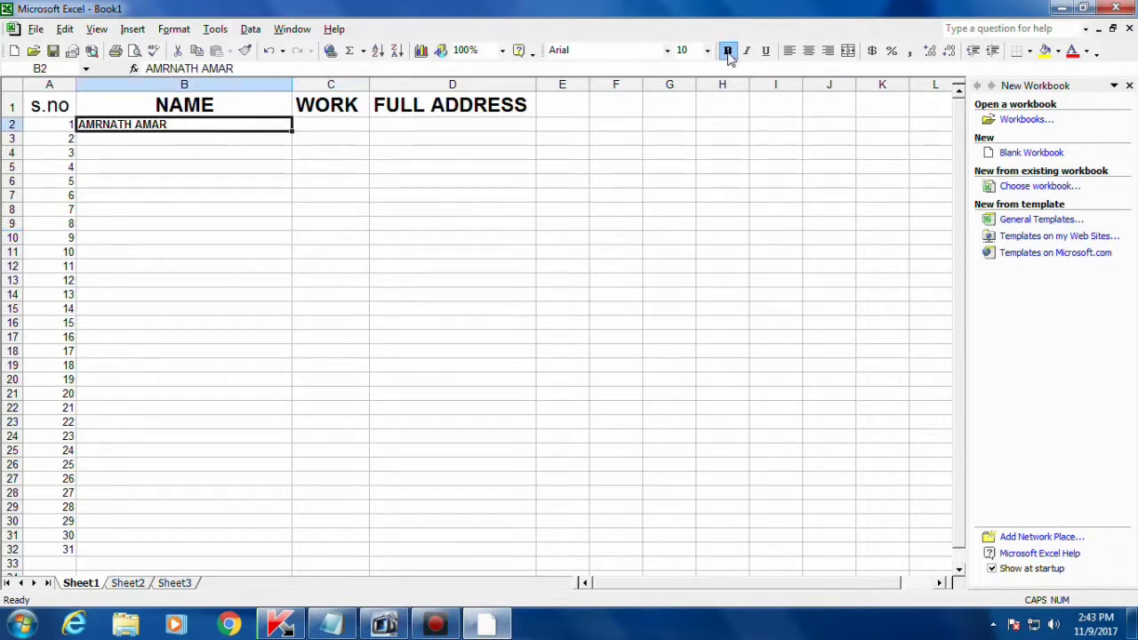
{"action": "left_click", "coordinate": [210, 165]}
- Type OPEN YOUTUBE in B3 and make it bold
{"action": "left_click", "coordinate": [165, 139]}
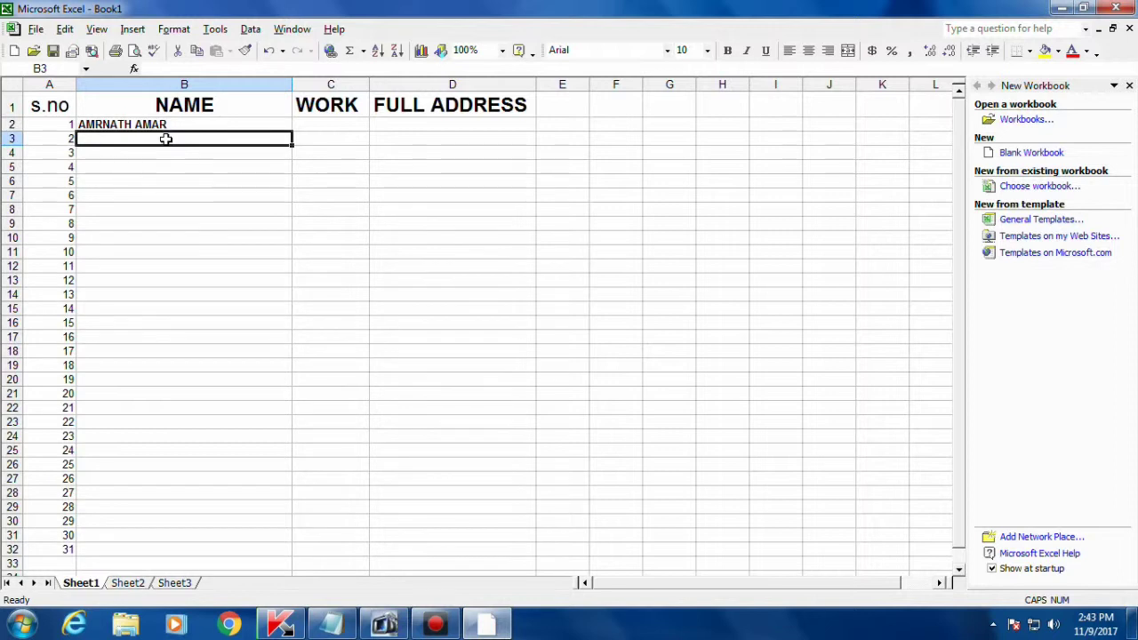
{"action": "type", "text": "OPEN "}
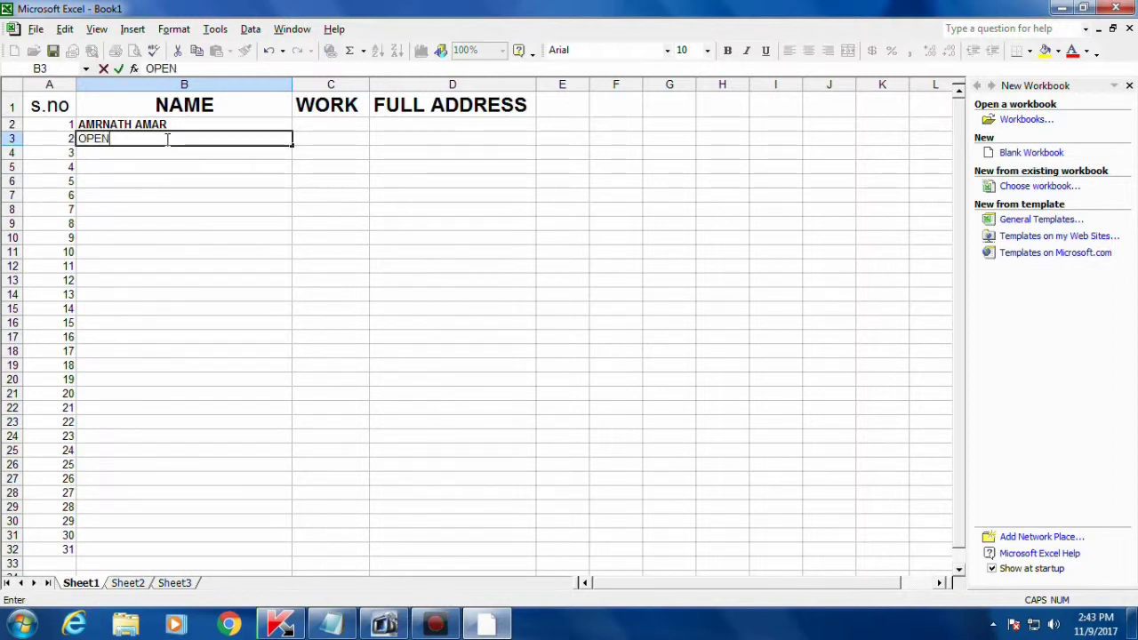
{"action": "type", "text": "YOU"}
{"action": "type", "text": "TUBE"}
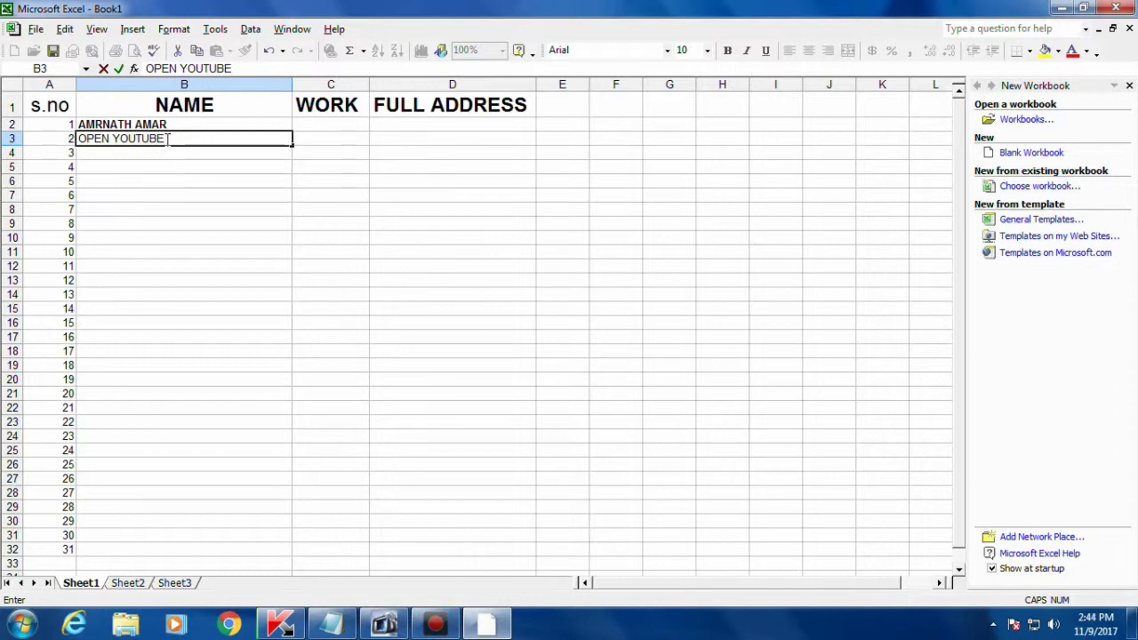
{"action": "left_click", "coordinate": [132, 194]}
{"action": "left_click", "coordinate": [150, 143]}
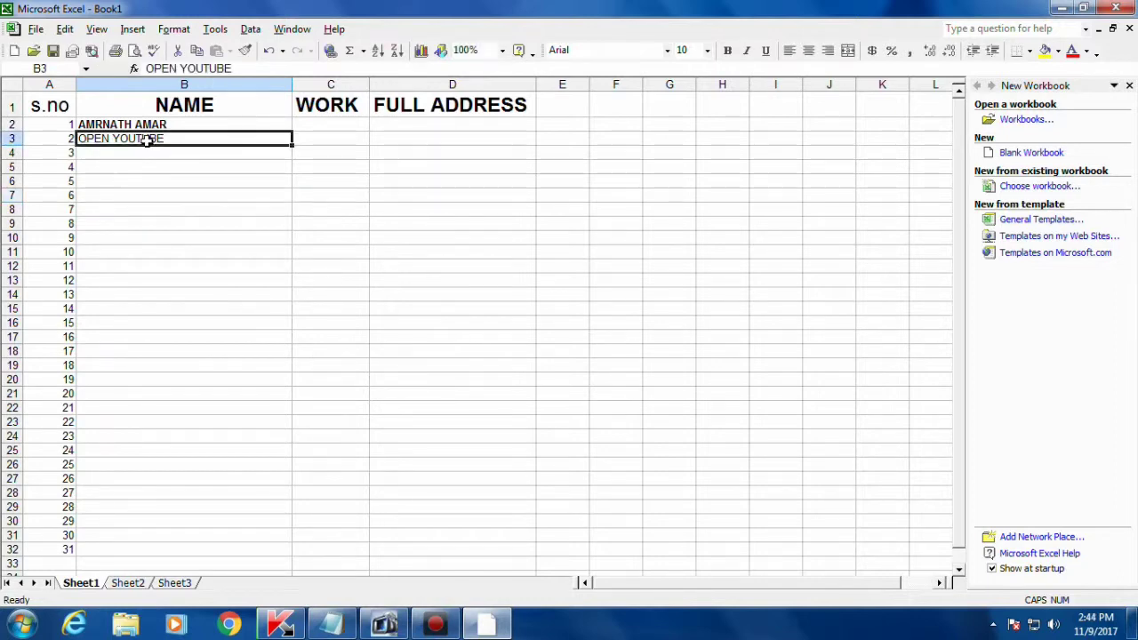
{"action": "left_click", "coordinate": [727, 51]}
{"action": "left_click", "coordinate": [443, 193]}
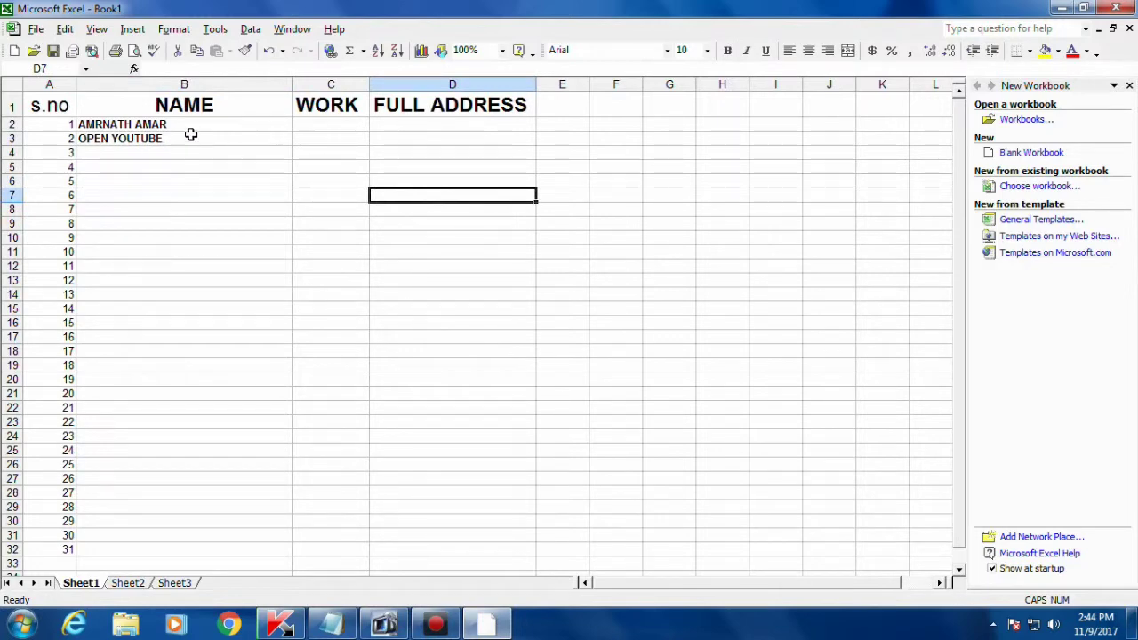
- Set the name in B2 and OPEN YOUTUBE in B3 to 14 point
{"action": "left_click", "coordinate": [188, 125]}
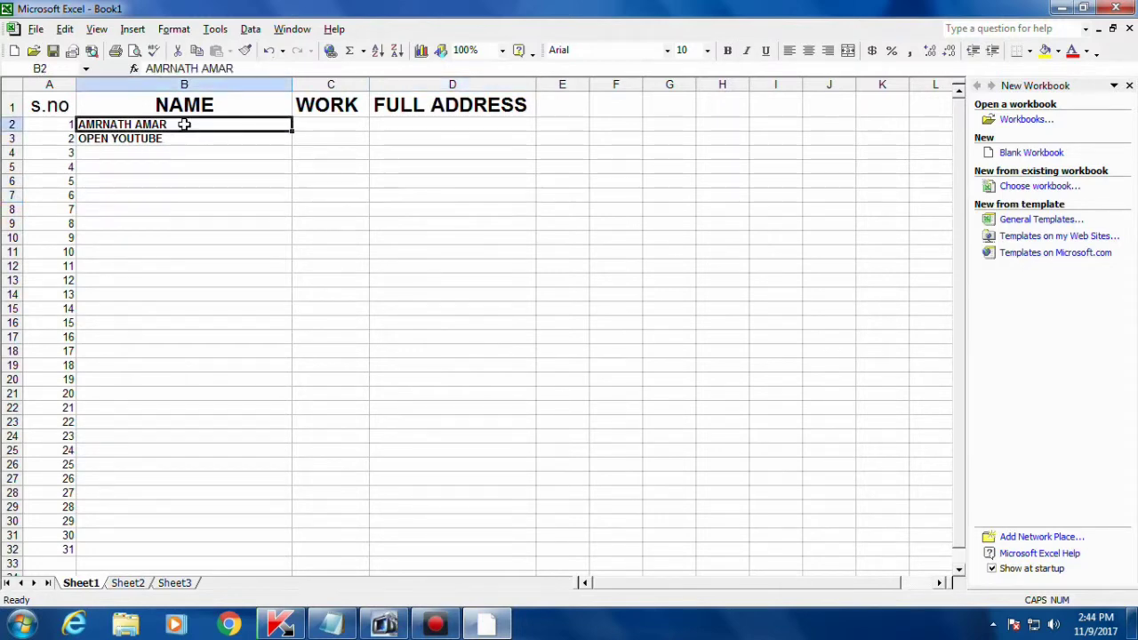
{"action": "left_click", "coordinate": [708, 51]}
{"action": "left_click", "coordinate": [675, 127]}
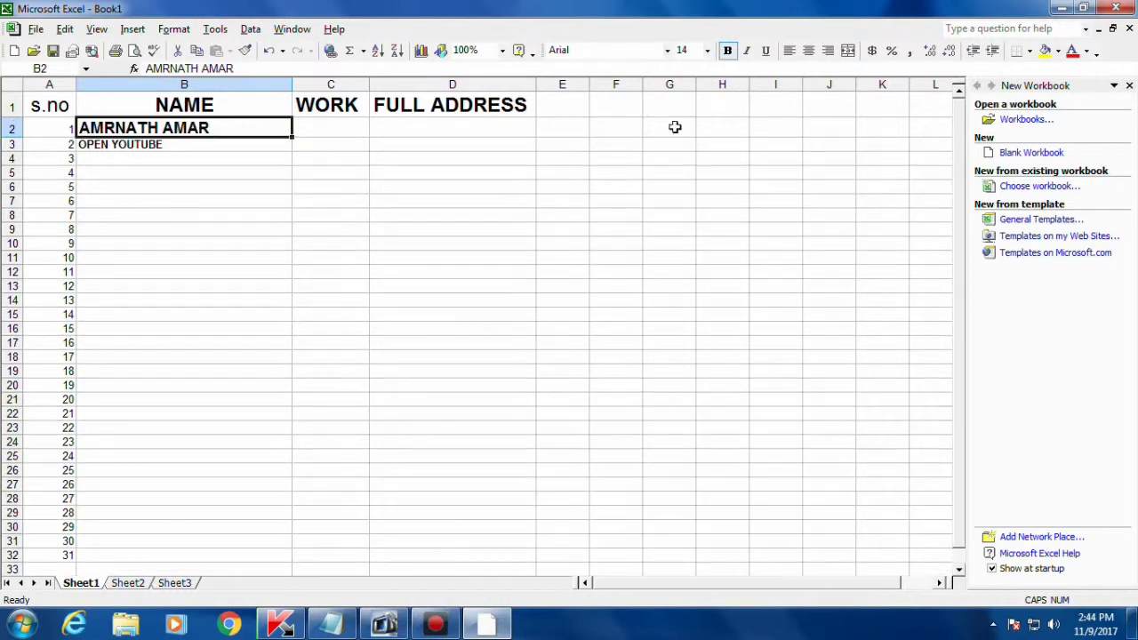
{"action": "left_click", "coordinate": [167, 145]}
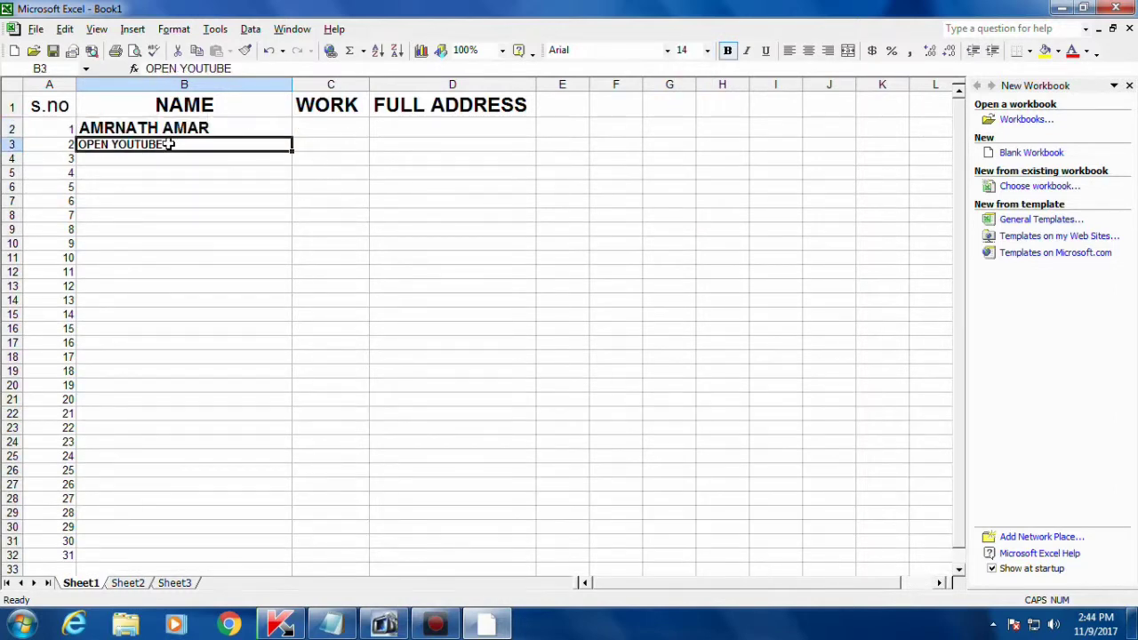
{"action": "left_click", "coordinate": [707, 51]}
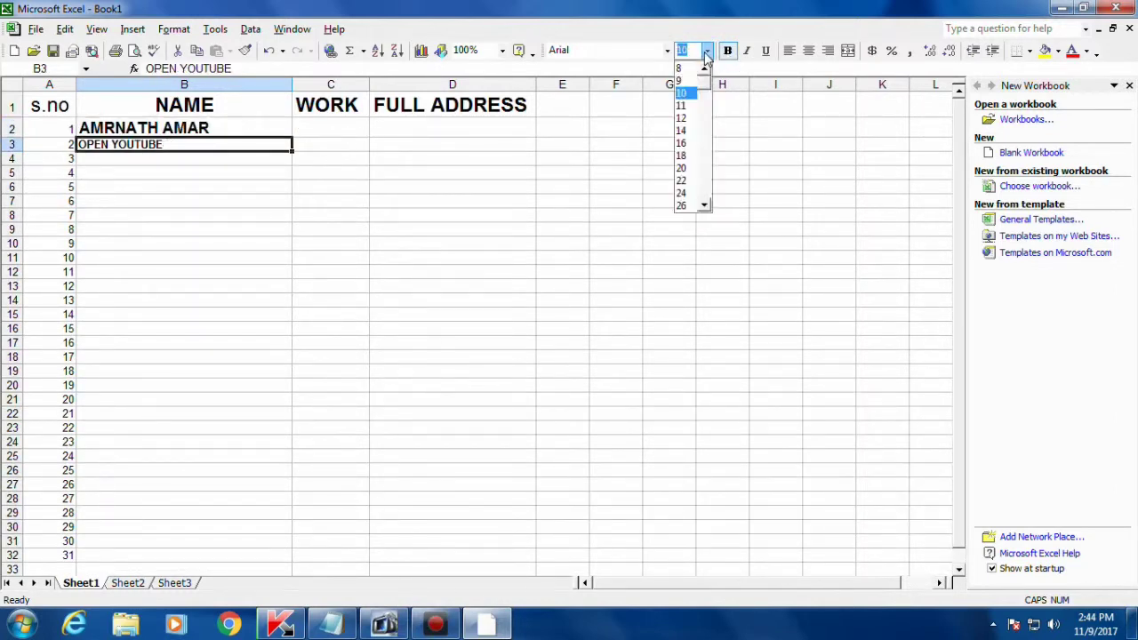
{"action": "left_click", "coordinate": [683, 130]}
- Set B4 to 14 point and type SUBSCRIB MY CHANAL into it
{"action": "left_click", "coordinate": [176, 173]}
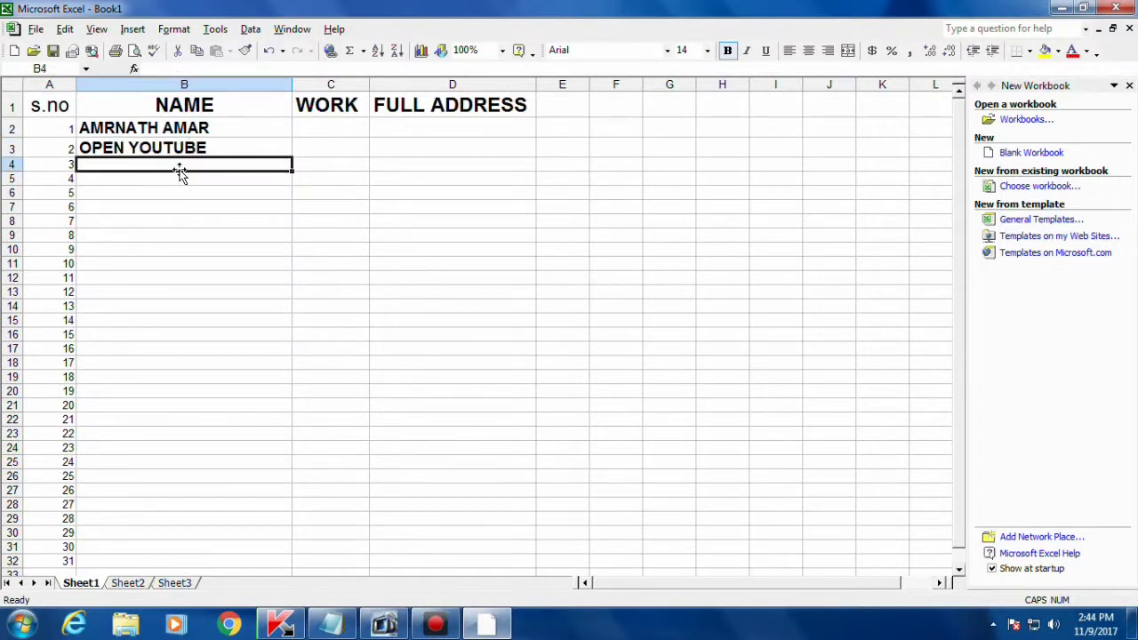
{"action": "left_click", "coordinate": [707, 51]}
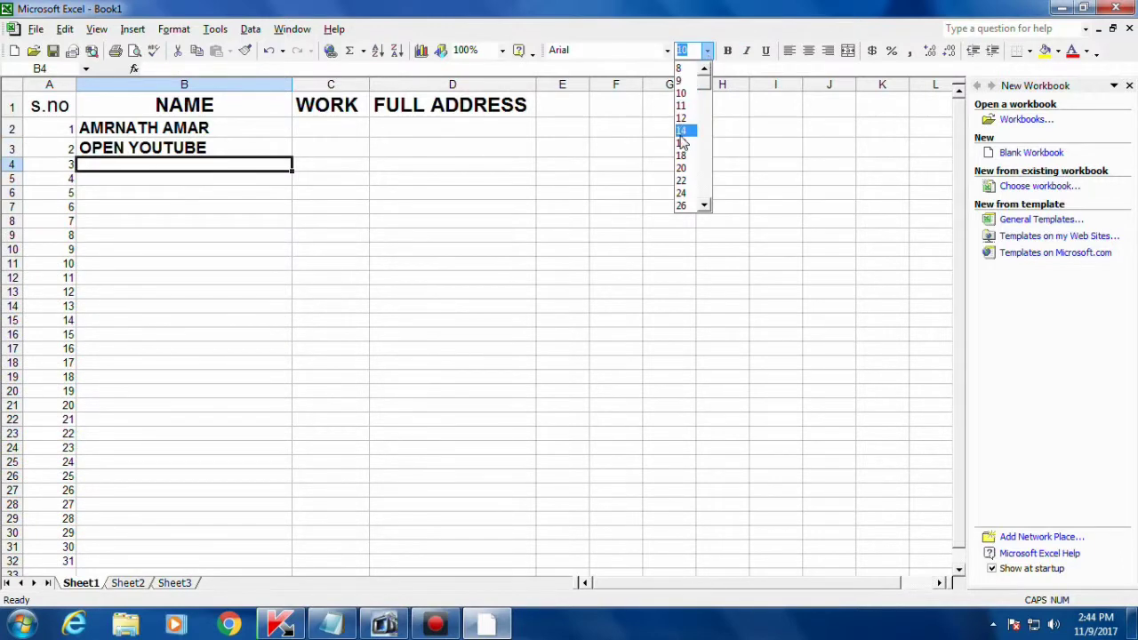
{"action": "left_click", "coordinate": [683, 130]}
{"action": "left_click", "coordinate": [343, 240]}
{"action": "left_click", "coordinate": [186, 167]}
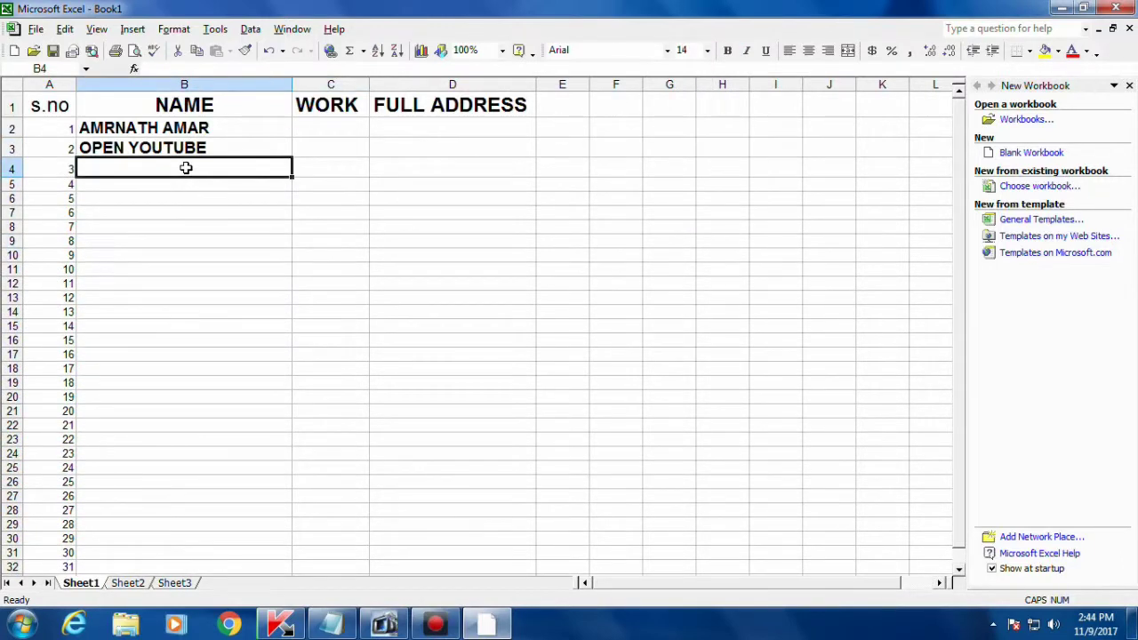
{"action": "type", "text": "SUB"}
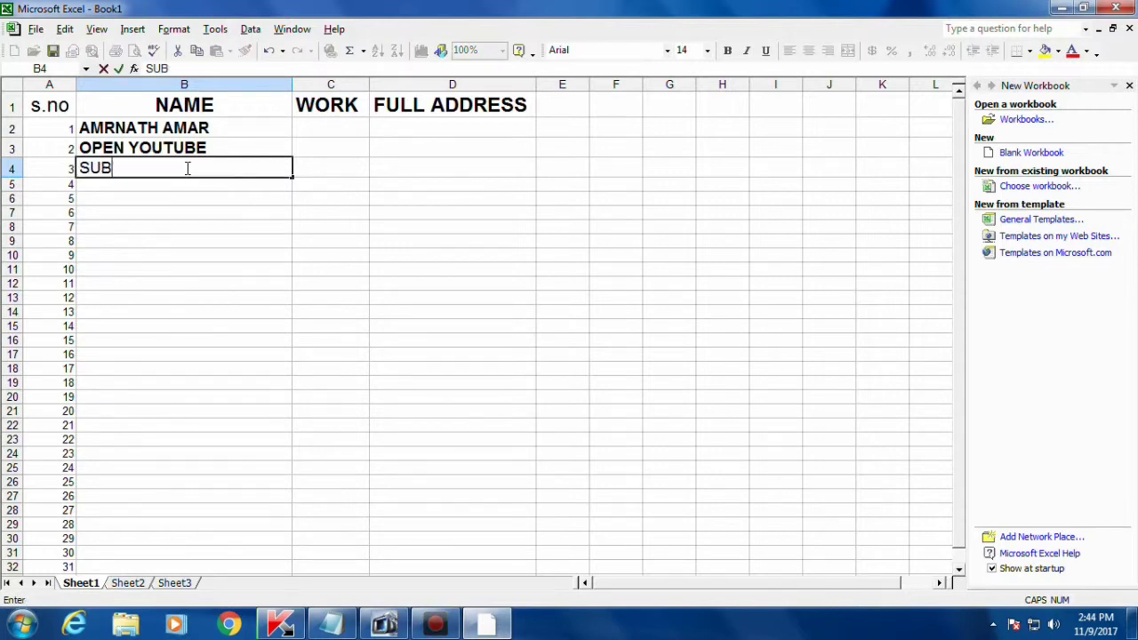
{"action": "type", "text": "SCRI"}
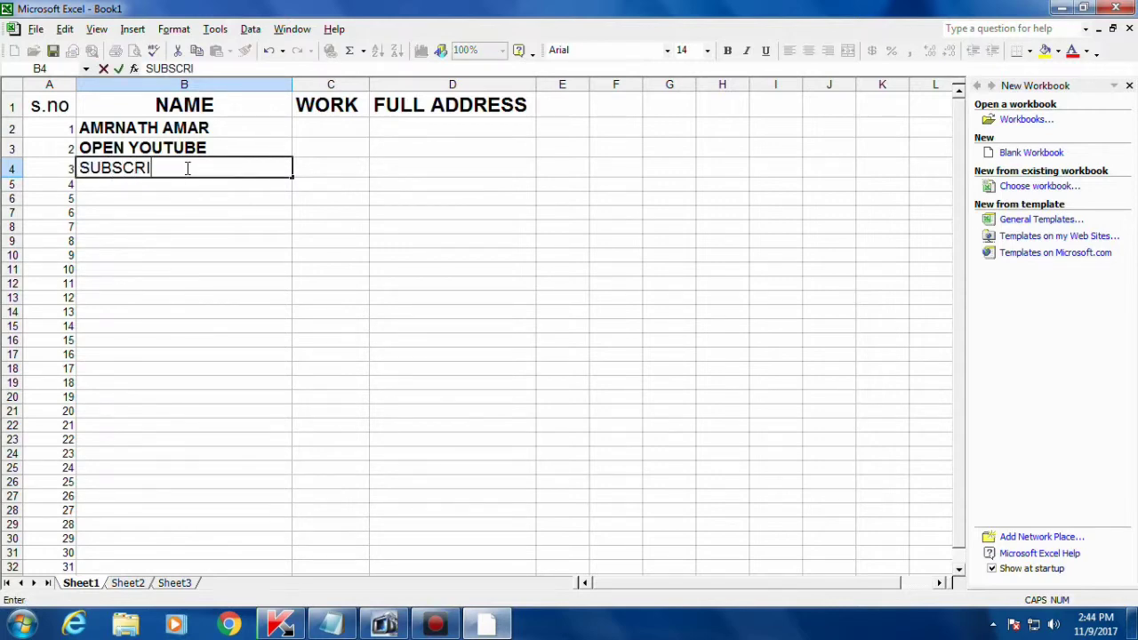
{"action": "type", "text": "B MY"}
{"action": "type", "text": " CHANAL"}
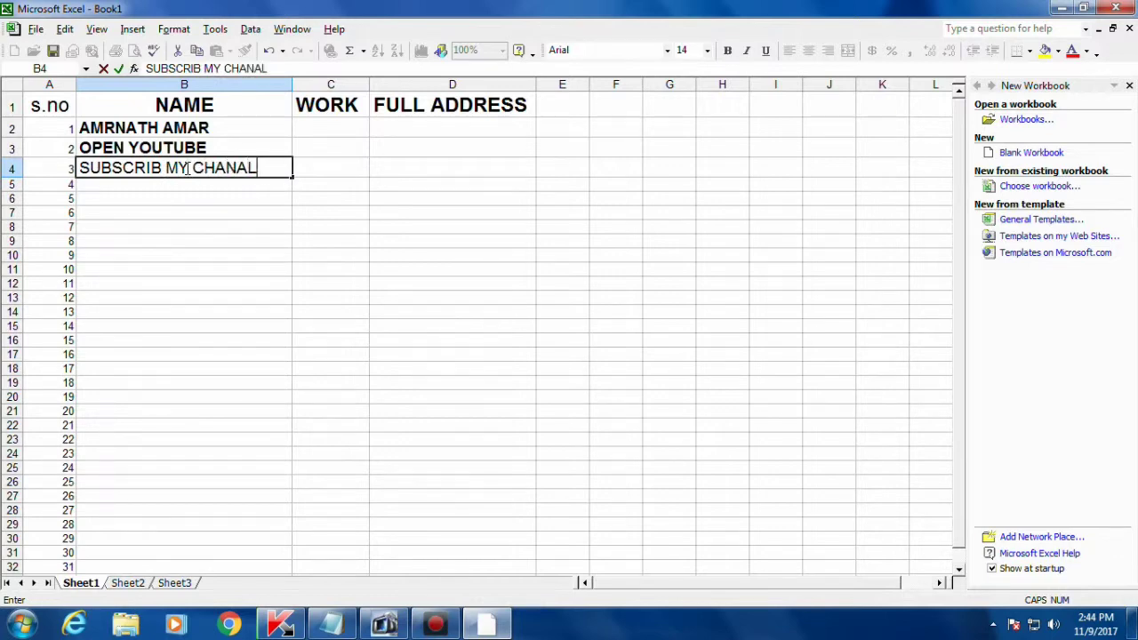
- Commit the SUBSCRIB MY CHANAL entry in B4
{"action": "left_click", "coordinate": [307, 212]}
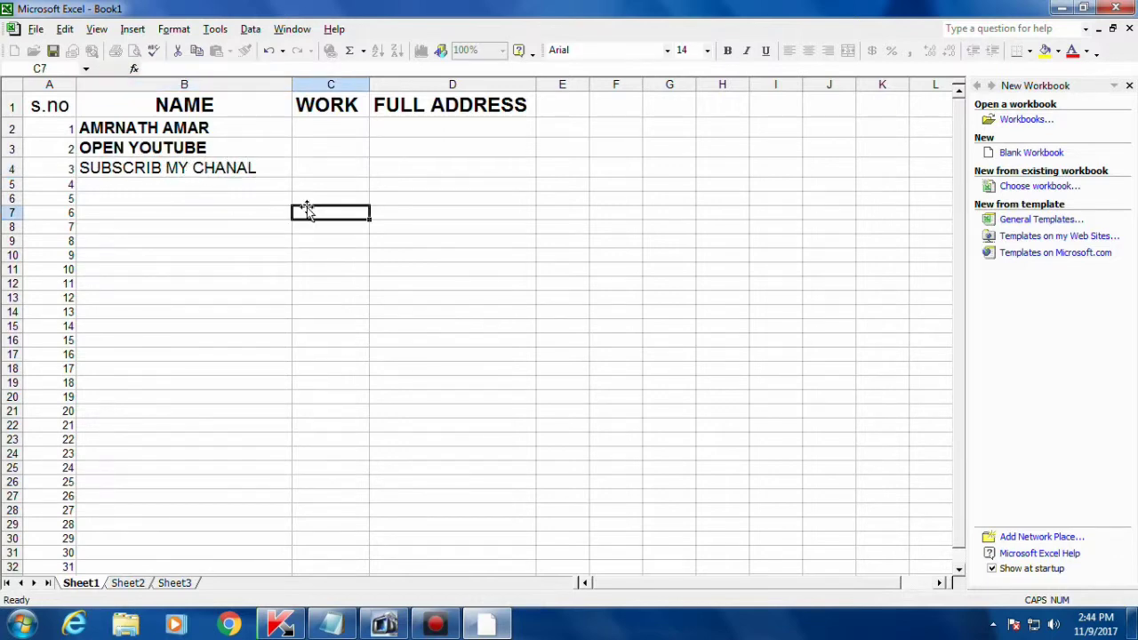
{"action": "left_click", "coordinate": [218, 167]}
{"action": "left_click", "coordinate": [495, 168]}
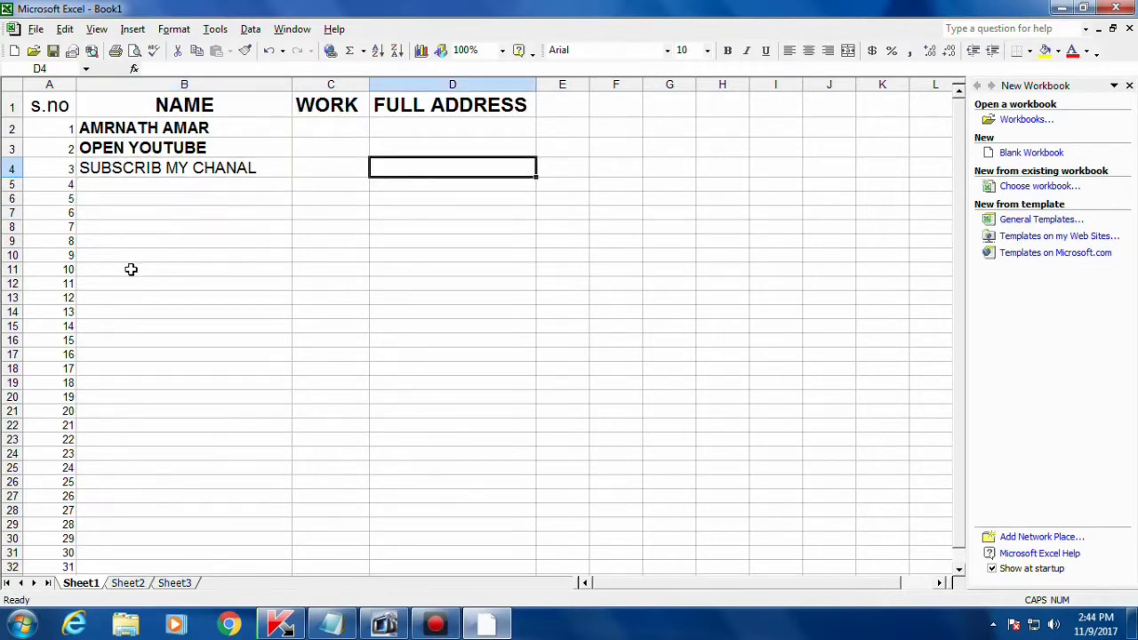
- Colour the header cells A1:D1 red
{"action": "left_click", "coordinate": [34, 108]}
{"action": "left_click_drag", "start_coordinate": [82, 107], "coordinate": [505, 105]}
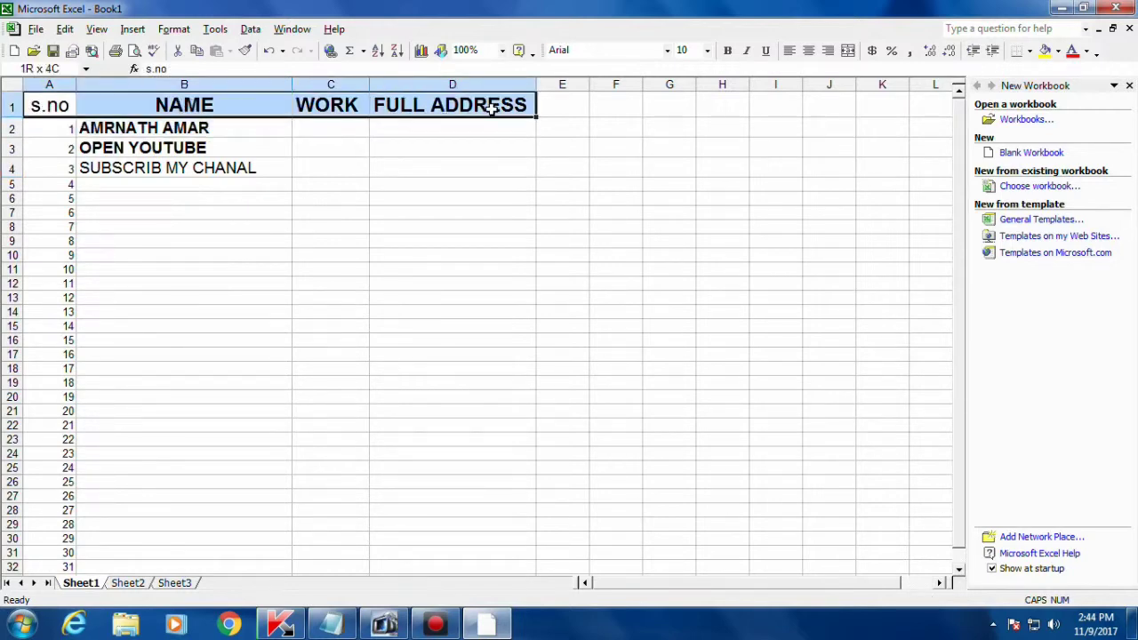
{"action": "left_click", "coordinate": [483, 165]}
{"action": "left_click_drag", "start_coordinate": [71, 107], "coordinate": [453, 103]}
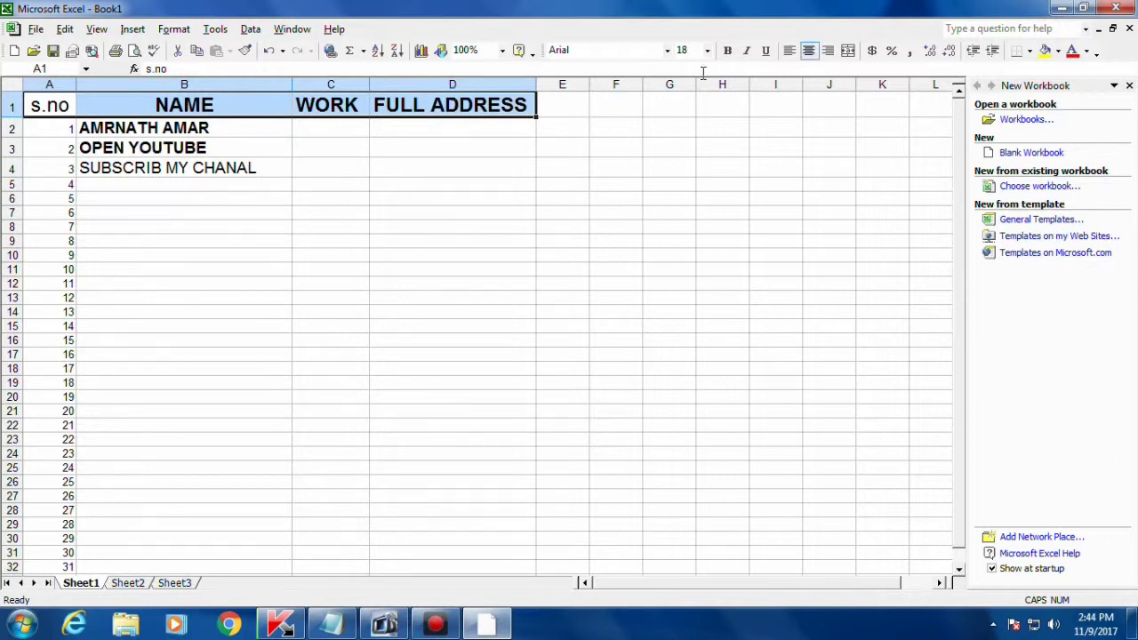
{"action": "left_click", "coordinate": [1095, 53]}
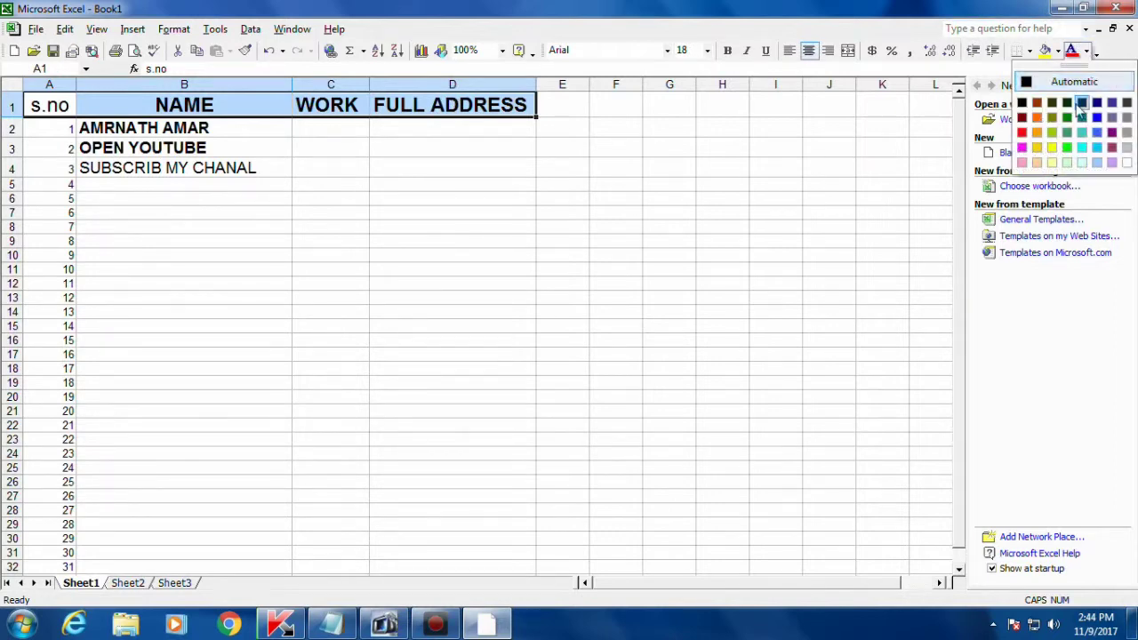
{"action": "left_click", "coordinate": [1022, 132]}
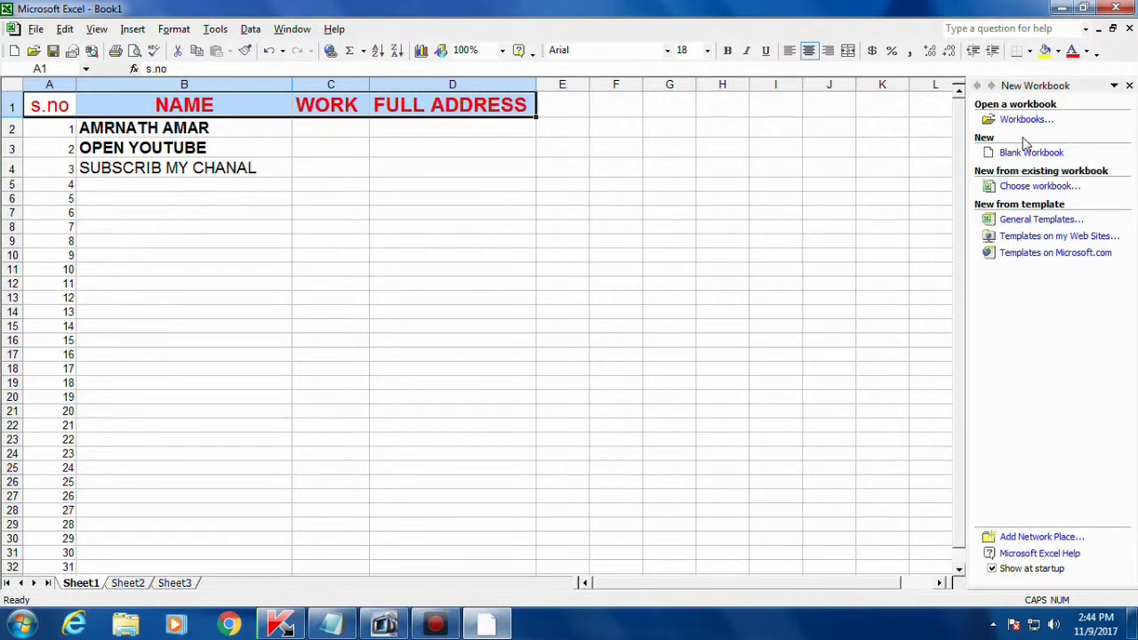
{"action": "left_click", "coordinate": [663, 213]}
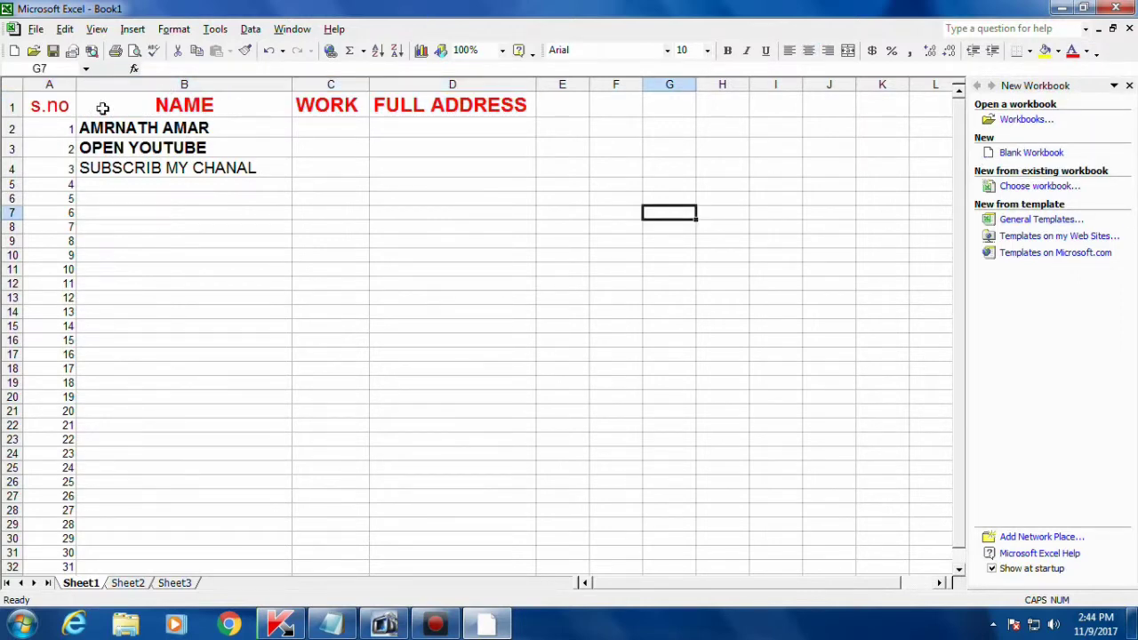
- Select the three NAME entries in B2:B4 and colour them blue
{"action": "left_click_drag", "start_coordinate": [61, 105], "coordinate": [227, 105]}
{"action": "left_click", "coordinate": [173, 130]}
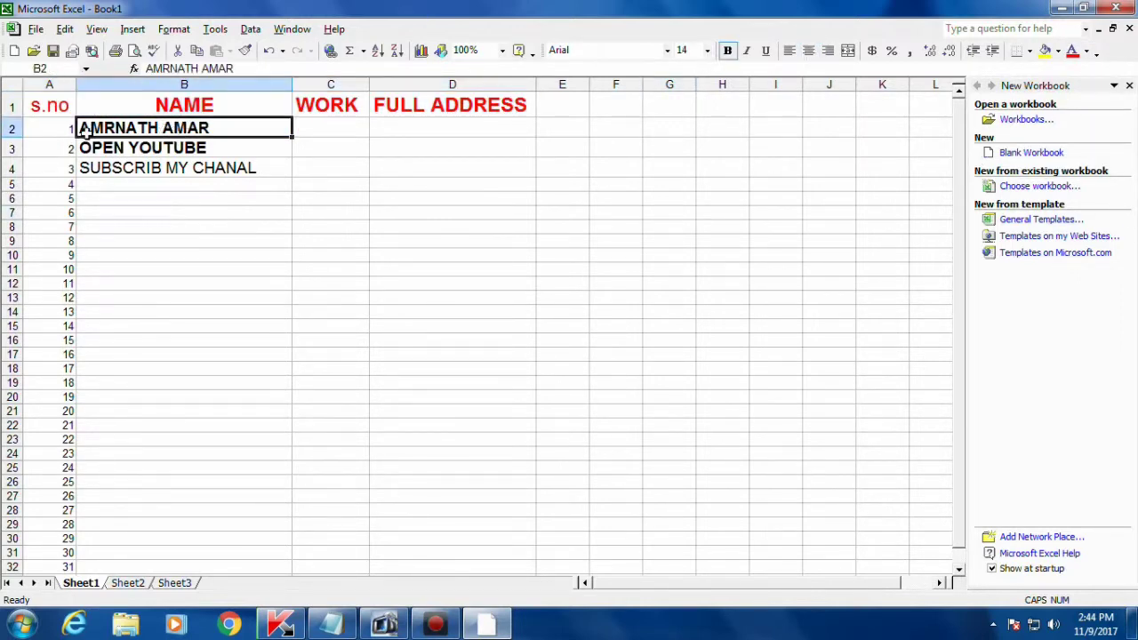
{"action": "left_click", "coordinate": [272, 294]}
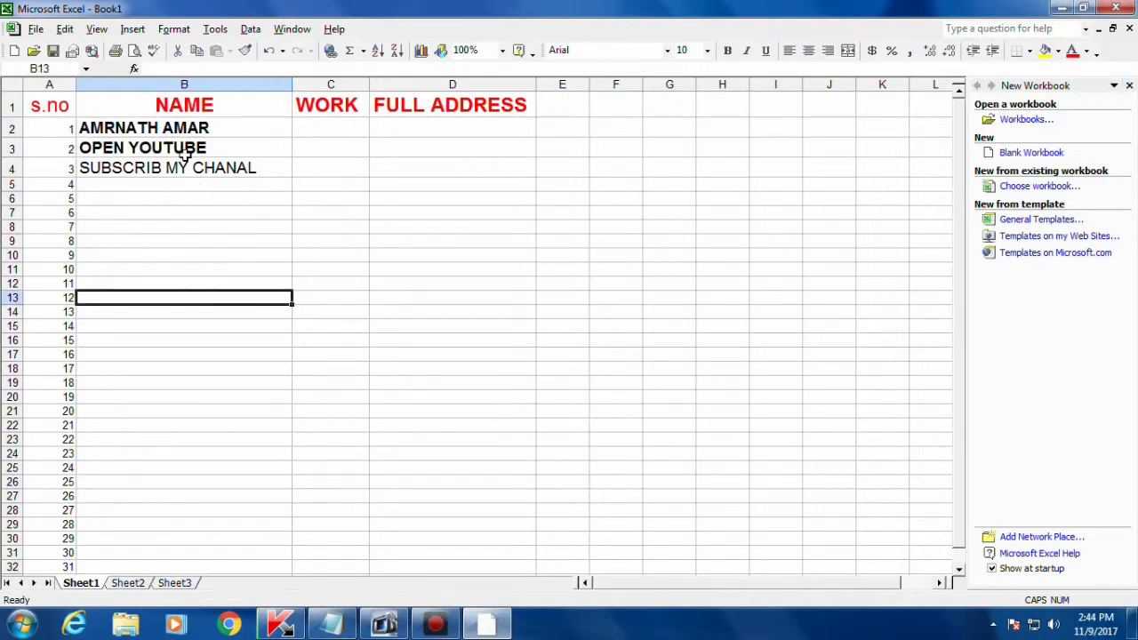
{"action": "left_click_drag", "start_coordinate": [183, 127], "coordinate": [186, 168]}
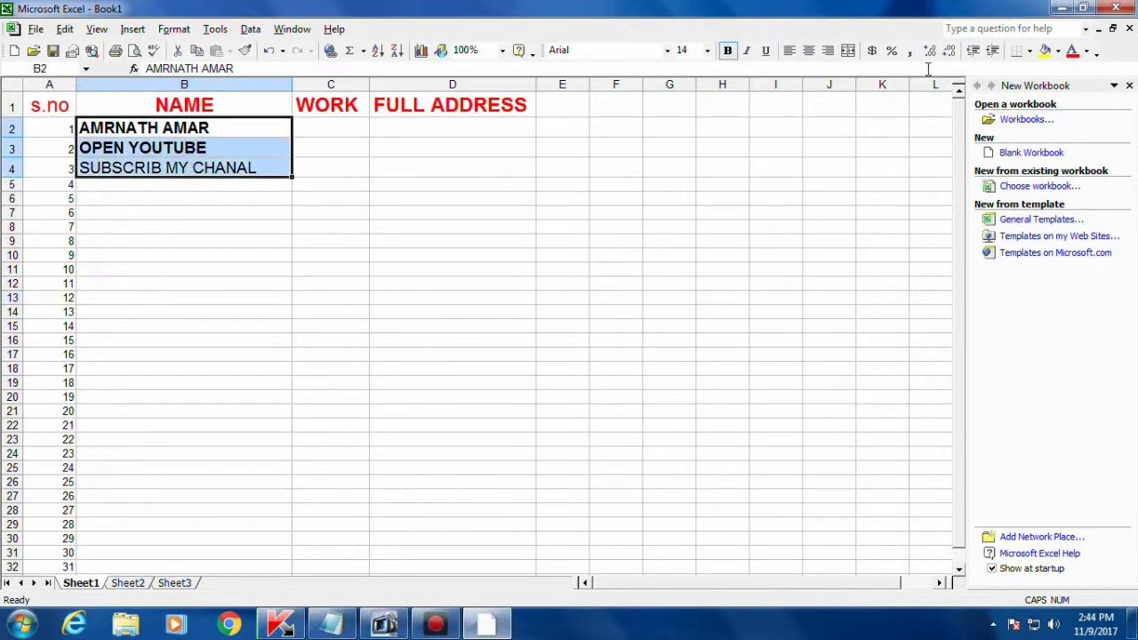
{"action": "left_click", "coordinate": [1098, 54]}
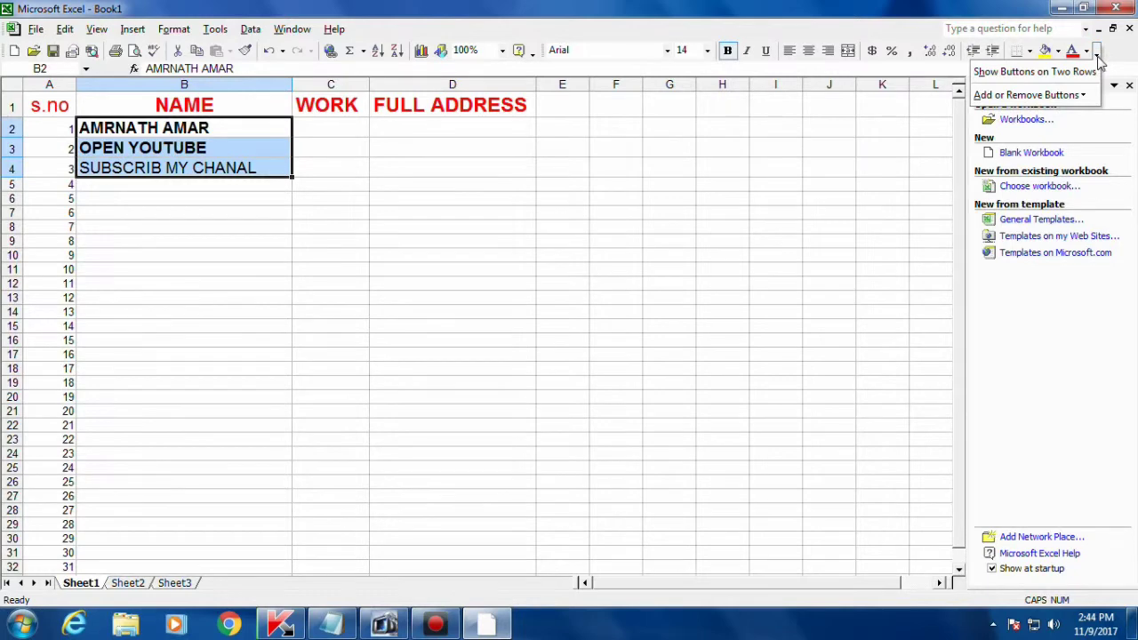
{"action": "left_click", "coordinate": [1087, 51]}
{"action": "left_click", "coordinate": [1087, 50]}
{"action": "left_click", "coordinate": [1086, 51]}
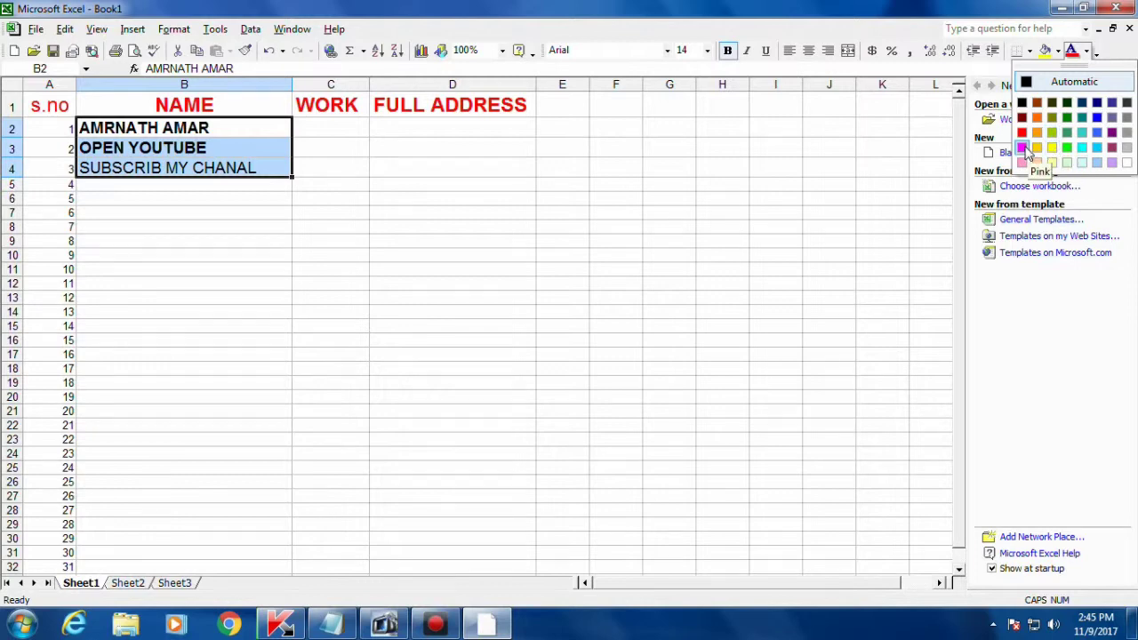
{"action": "left_click", "coordinate": [1098, 119]}
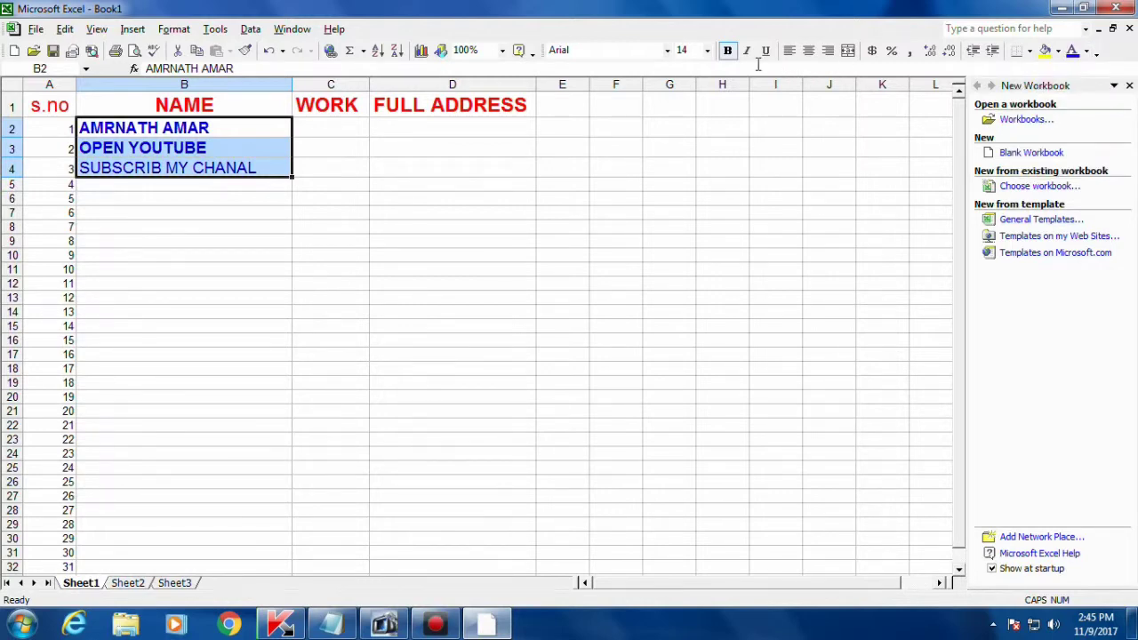
- Make the NAME entries 14 point bold, with italic and underline left off
{"action": "left_click", "coordinate": [707, 50]}
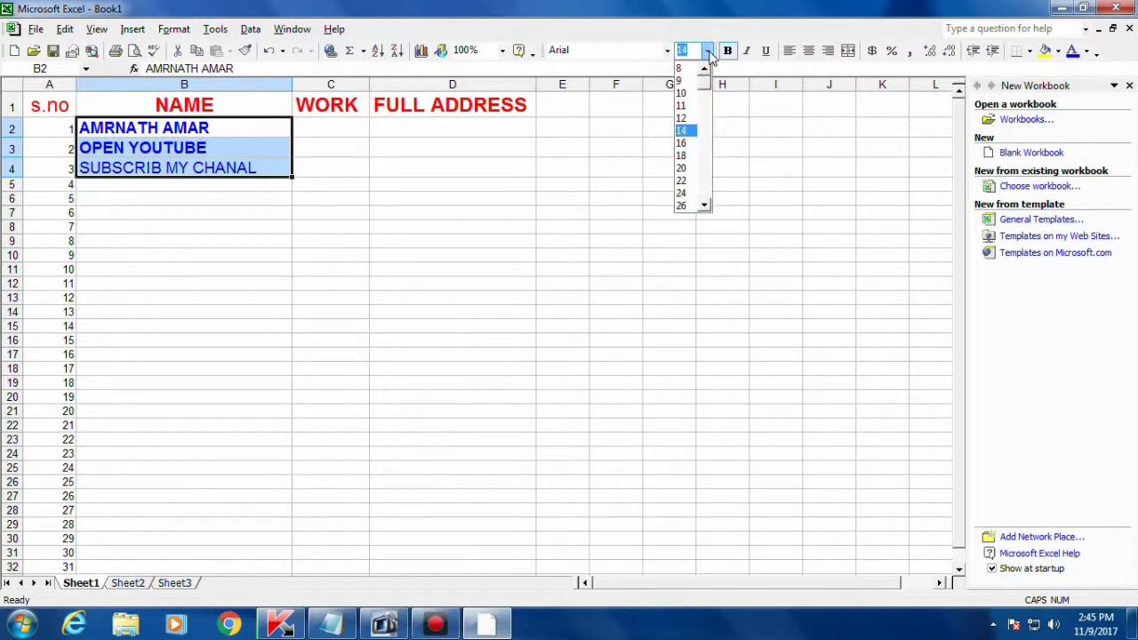
{"action": "left_click", "coordinate": [696, 135]}
{"action": "left_click", "coordinate": [727, 50]}
{"action": "left_click", "coordinate": [728, 50]}
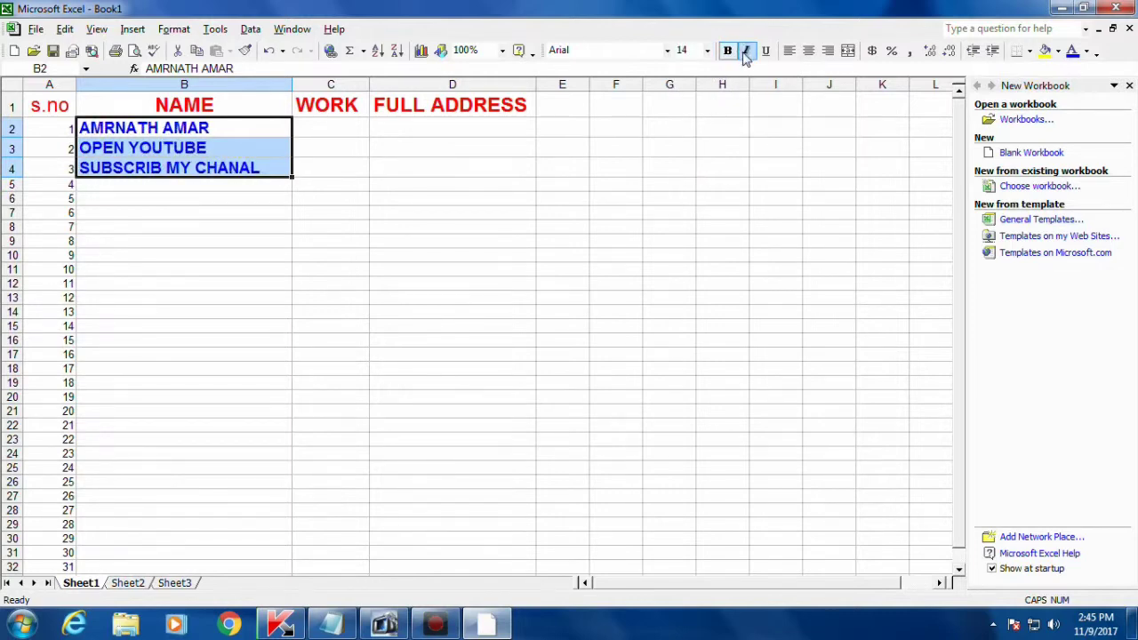
{"action": "left_click", "coordinate": [745, 51]}
{"action": "left_click", "coordinate": [746, 51]}
{"action": "left_click", "coordinate": [766, 51]}
{"action": "left_click", "coordinate": [767, 51]}
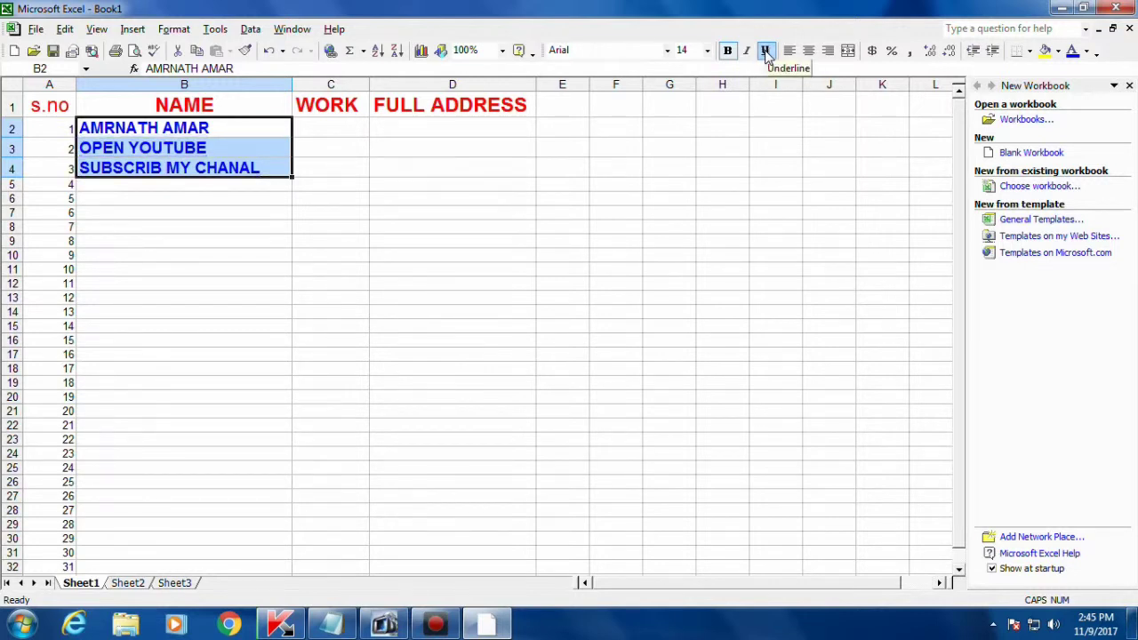
{"action": "left_click", "coordinate": [657, 184]}
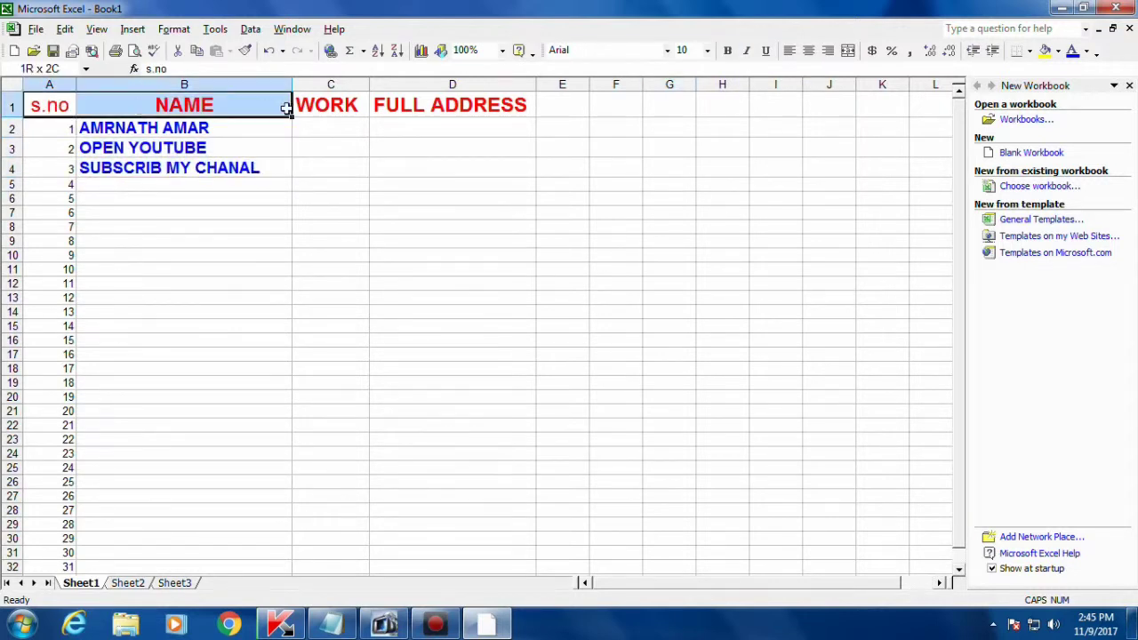
- Underline the A1:D1 headers (s.no, NAME, WORK, FULL ADDRESS), then select serial numbers A2:A32
{"action": "left_click_drag", "start_coordinate": [53, 106], "coordinate": [418, 111]}
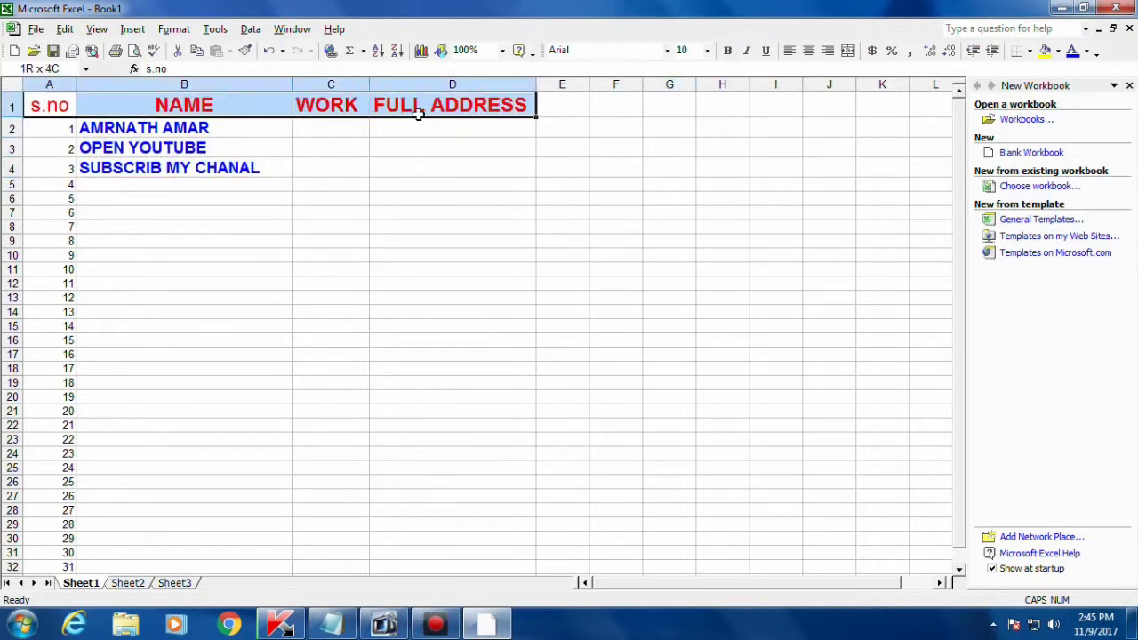
{"action": "left_click", "coordinate": [767, 51]}
{"action": "left_click", "coordinate": [647, 161]}
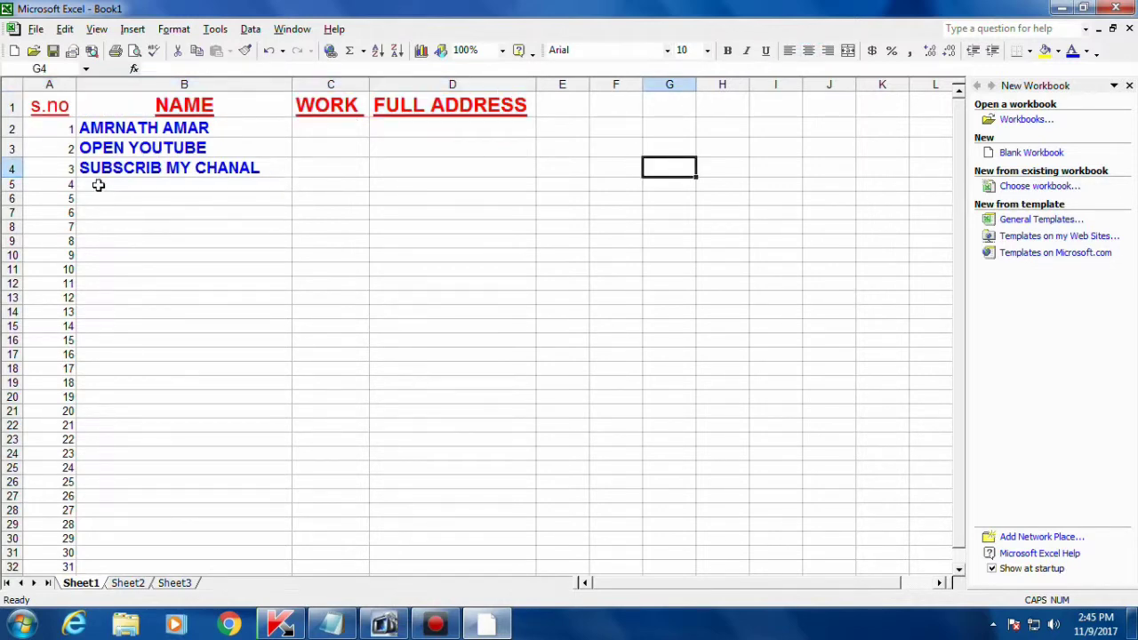
{"action": "mouse_move", "coordinate": [70, 129]}
{"action": "left_mouse_down"}
{"action": "mouse_move", "coordinate": [6, 552]}
{"action": "mouse_move", "coordinate": [55, 436]}
{"action": "left_mouse_up"}
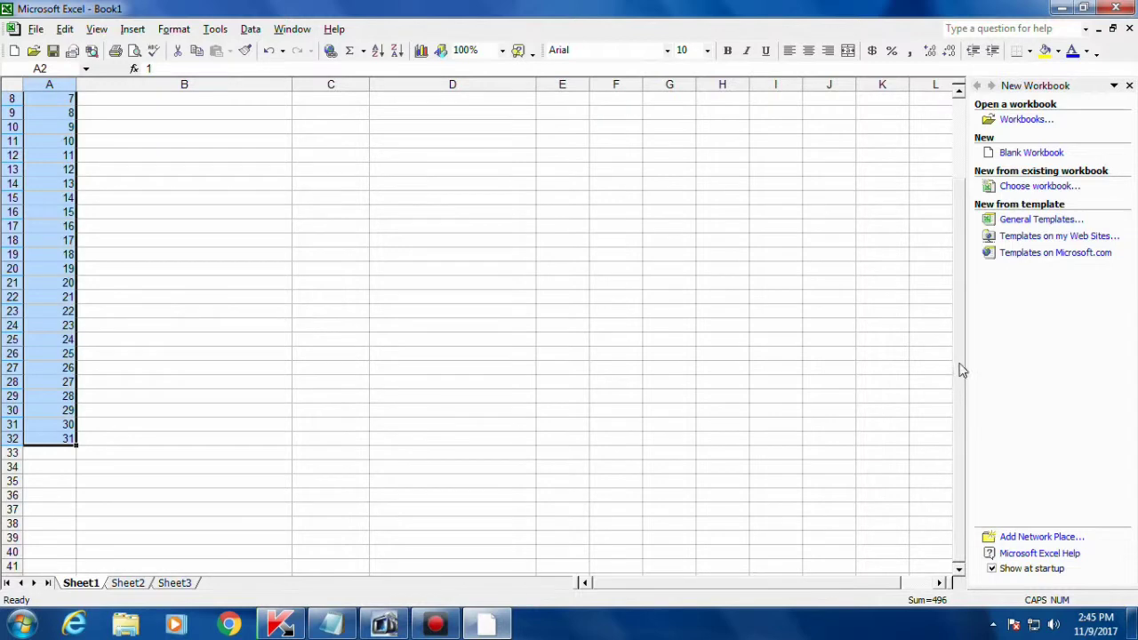
- Give the serial numbers 1–31 in column A a purple font colour
{"action": "scroll", "coordinate": [960, 370], "scroll_direction": "up", "scroll_amount": 3}
{"action": "left_click", "coordinate": [1087, 51]}
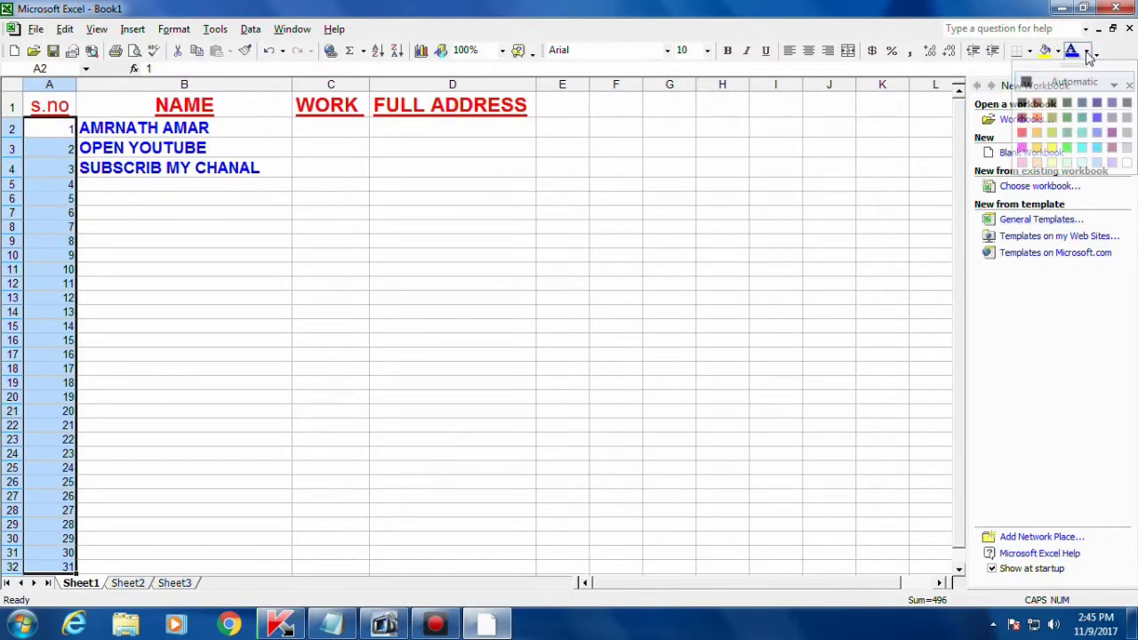
{"action": "left_click", "coordinate": [1037, 107]}
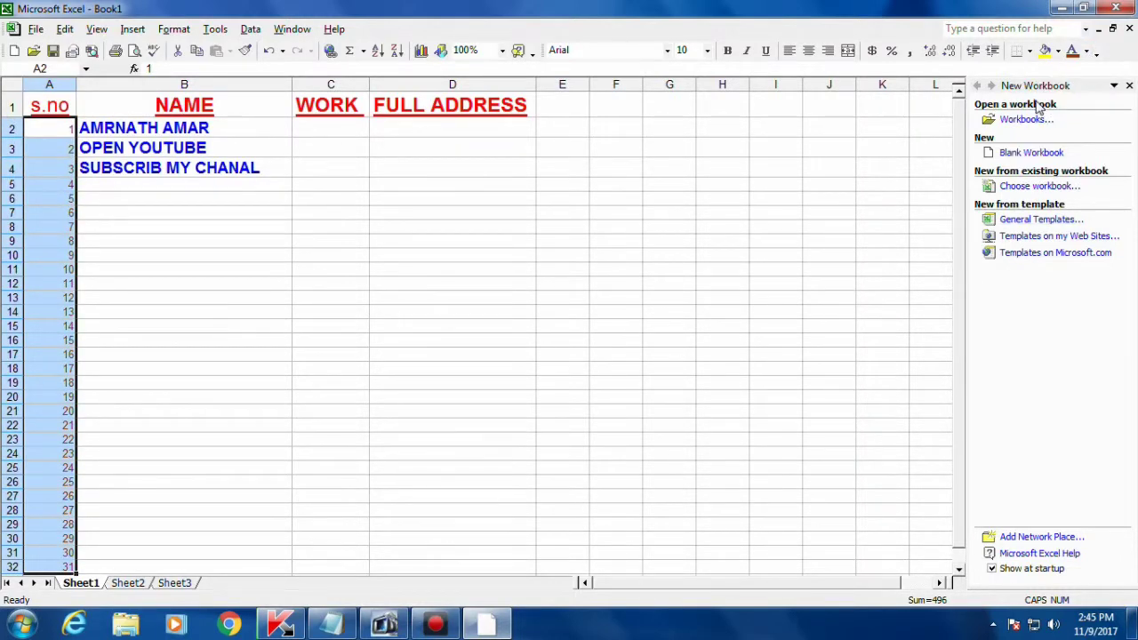
{"action": "left_click", "coordinate": [1087, 51]}
{"action": "left_click", "coordinate": [1071, 113]}
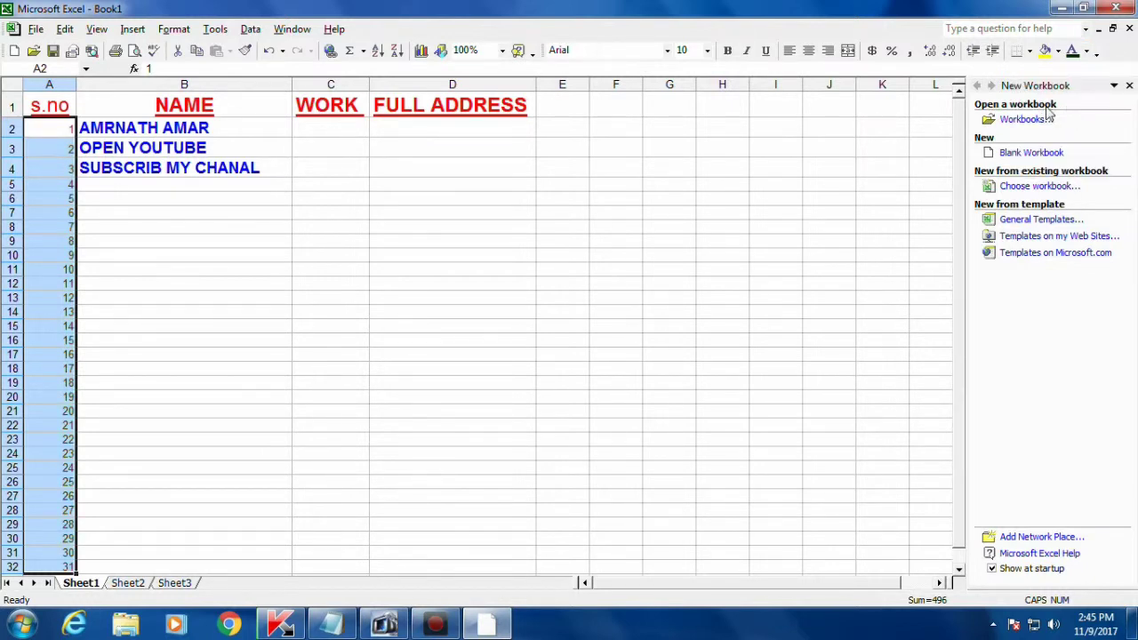
{"action": "left_click", "coordinate": [1087, 52]}
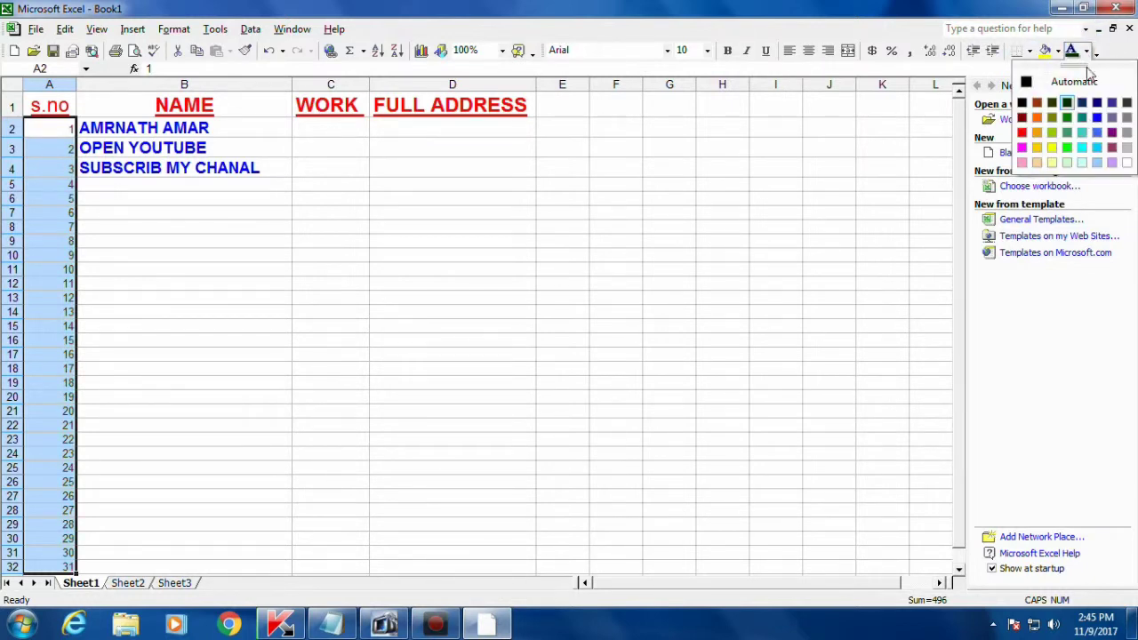
{"action": "left_click", "coordinate": [1112, 141]}
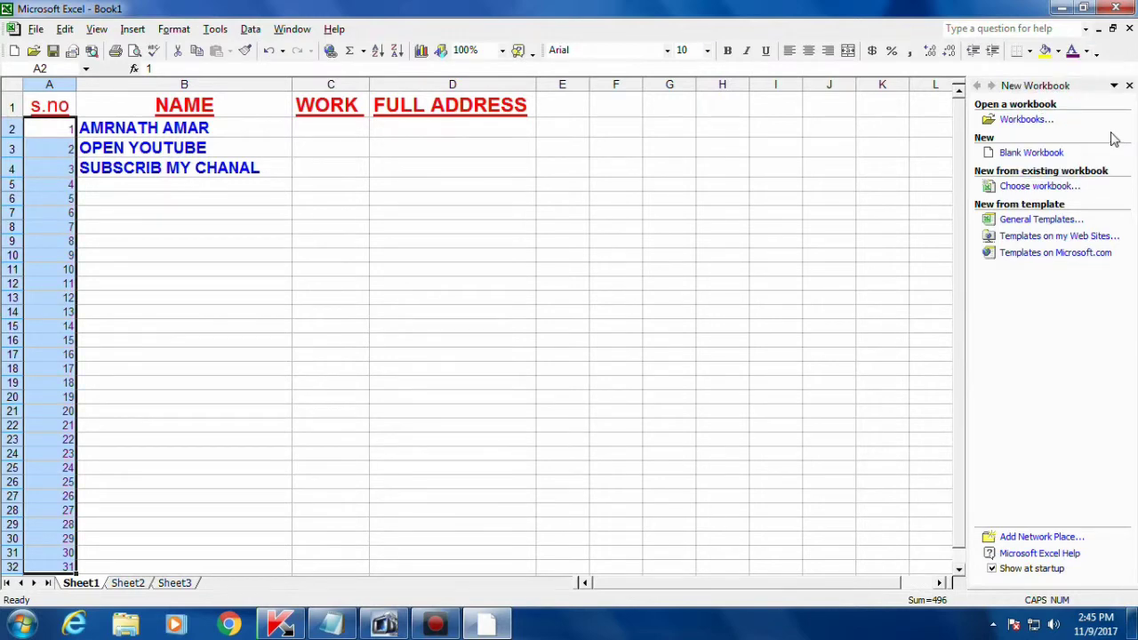
{"action": "left_click", "coordinate": [438, 254]}
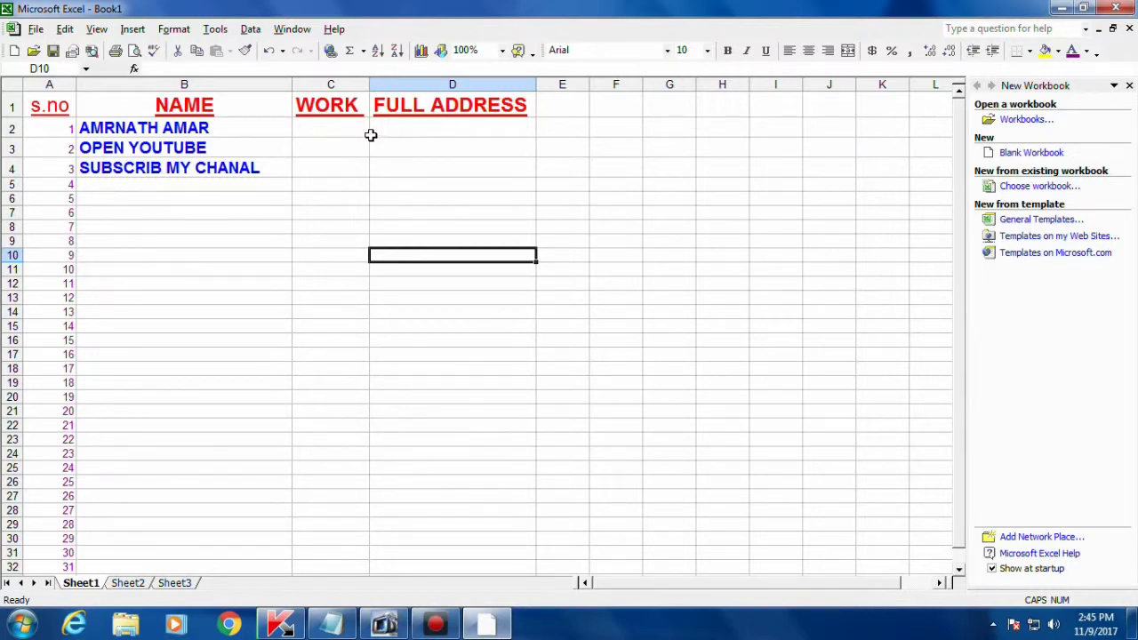
- Widen column F to about 308 pixels and make row 12 about 200 pixels tall
{"action": "left_click", "coordinate": [36, 29]}
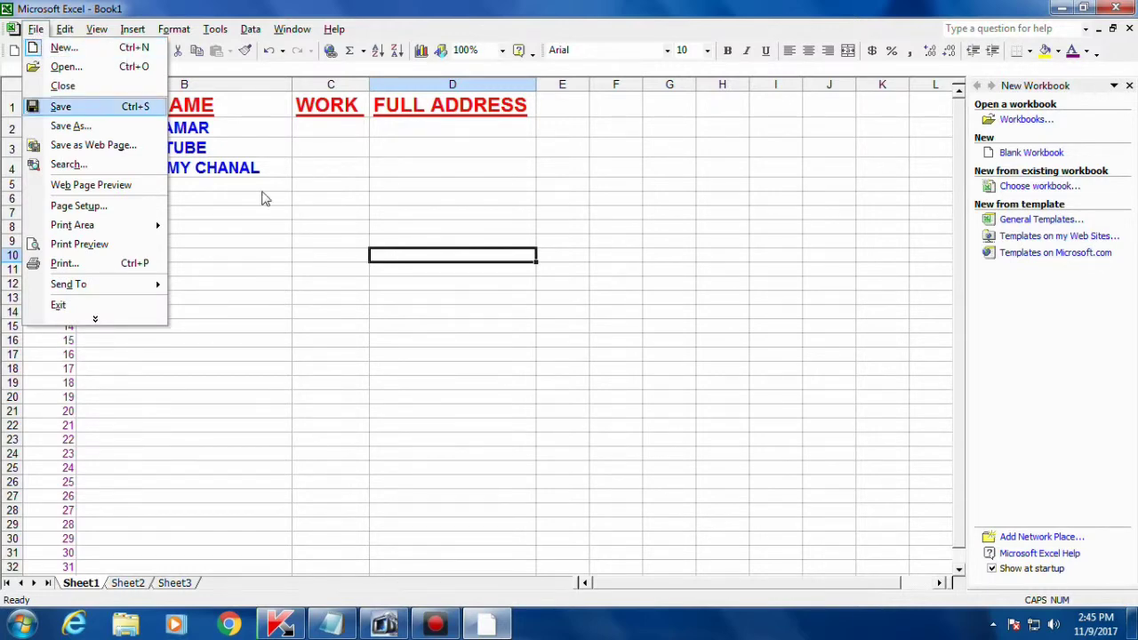
{"action": "left_click", "coordinate": [412, 204]}
{"action": "mouse_move", "coordinate": [412, 200]}
{"action": "left_mouse_down"}
{"action": "mouse_move", "coordinate": [561, 361]}
{"action": "mouse_move", "coordinate": [706, 453]}
{"action": "left_mouse_up"}
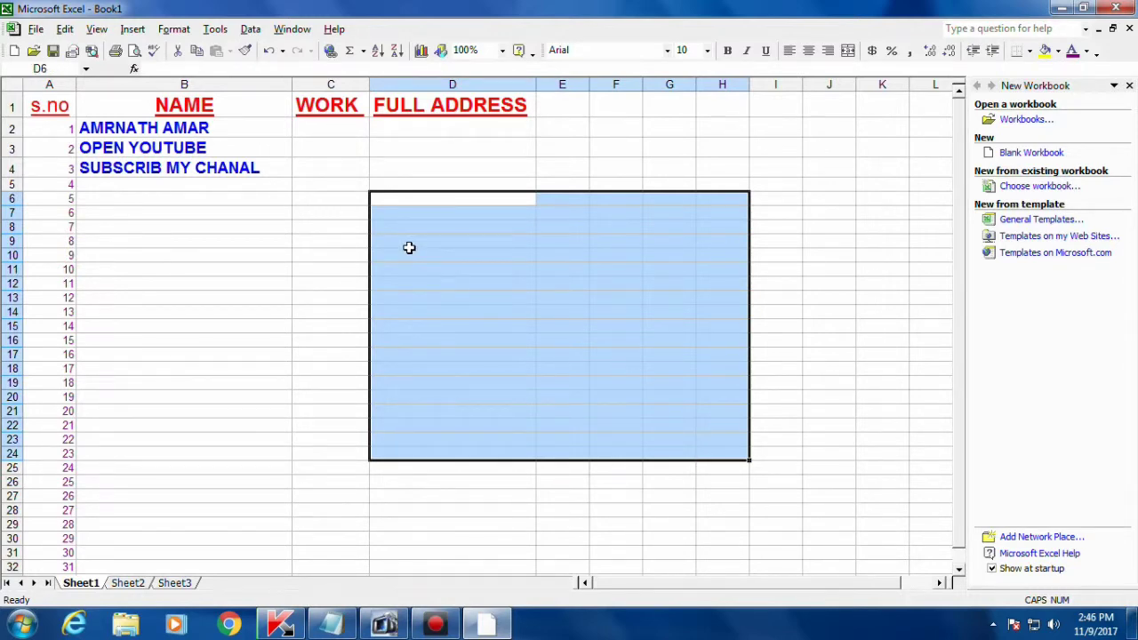
{"action": "left_click", "coordinate": [544, 223]}
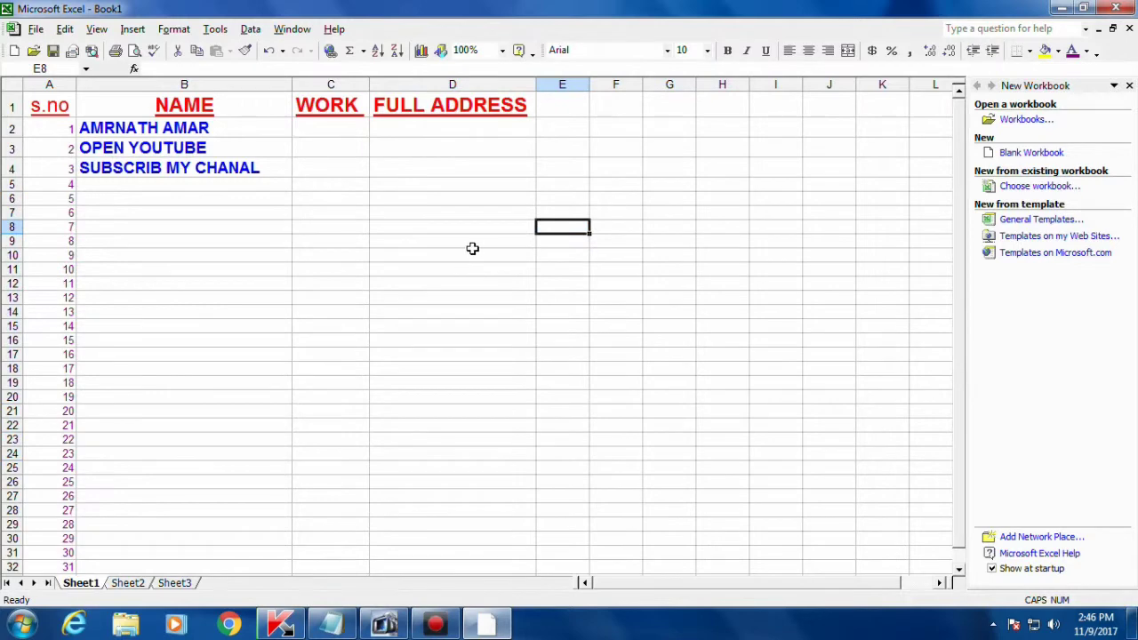
{"action": "left_click_drag", "start_coordinate": [661, 300], "coordinate": [845, 427]}
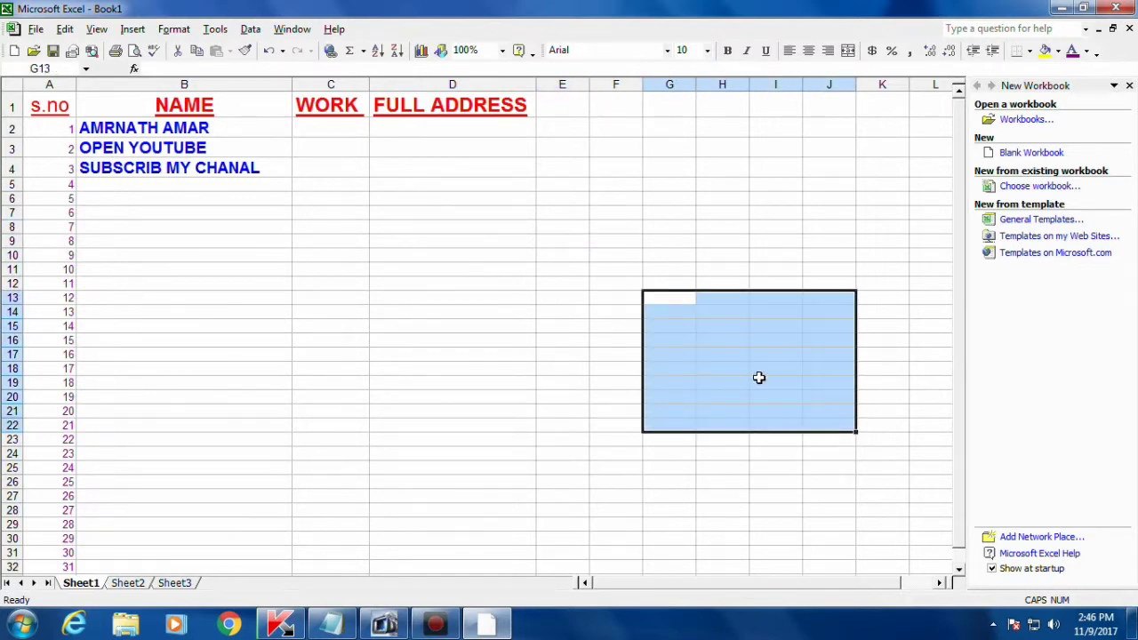
{"action": "left_click", "coordinate": [735, 351]}
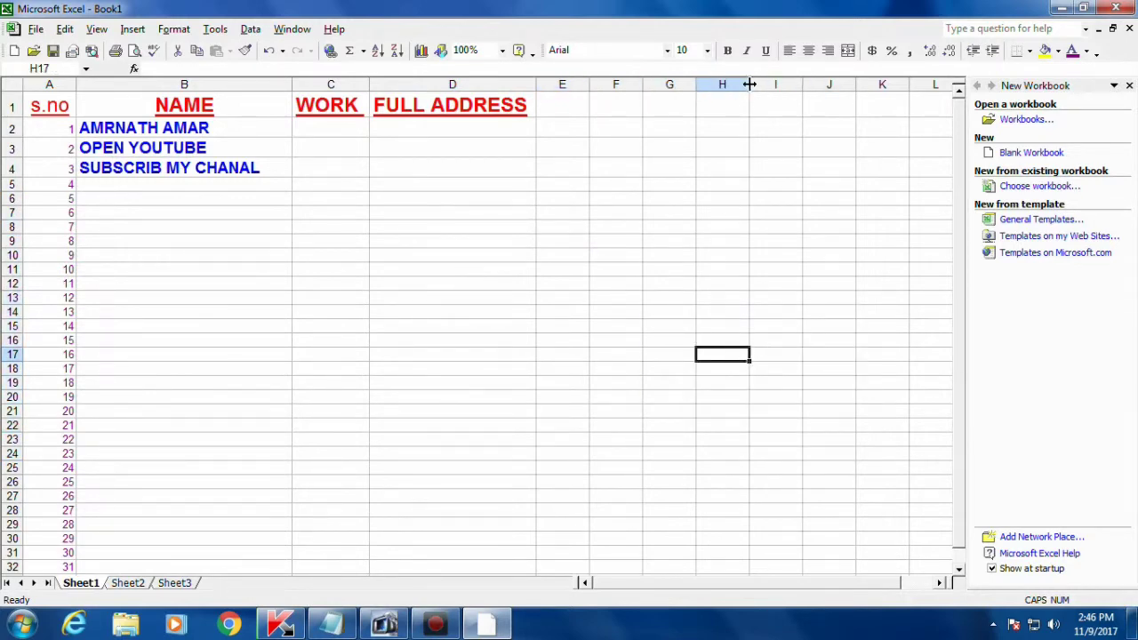
{"action": "left_click_drag", "start_coordinate": [643, 86], "coordinate": [863, 87]}
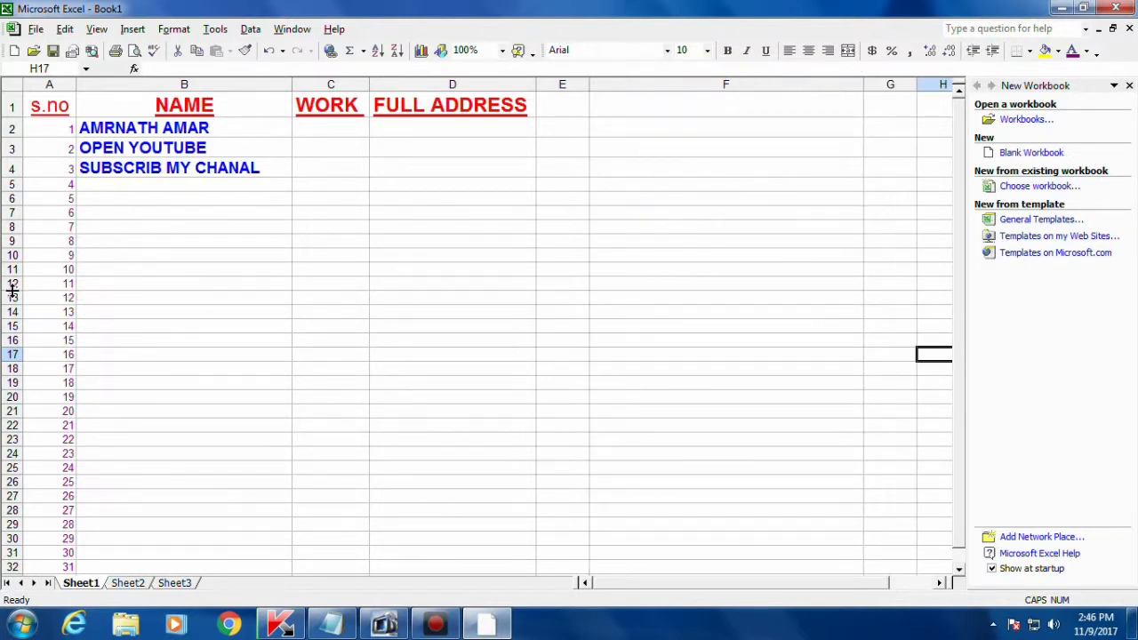
{"action": "left_click_drag", "start_coordinate": [13, 290], "coordinate": [13, 456]}
- Enter 'HOW TO SAVE FILE' in cell F12 as bold 26-point text
{"action": "left_click", "coordinate": [676, 379]}
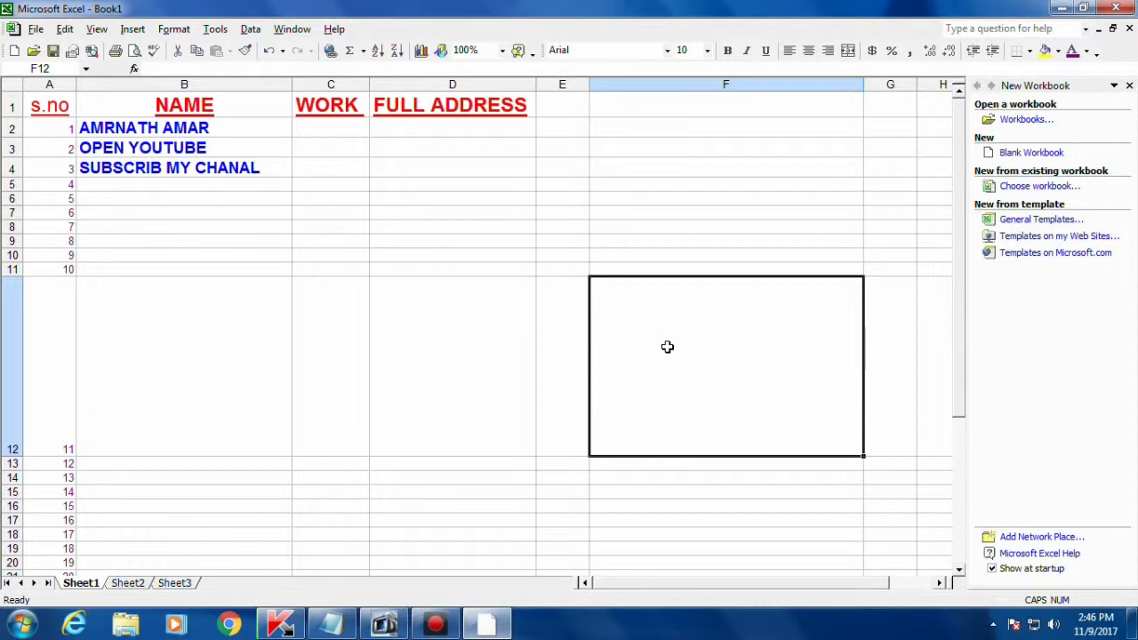
{"action": "type", "text": "HOW"}
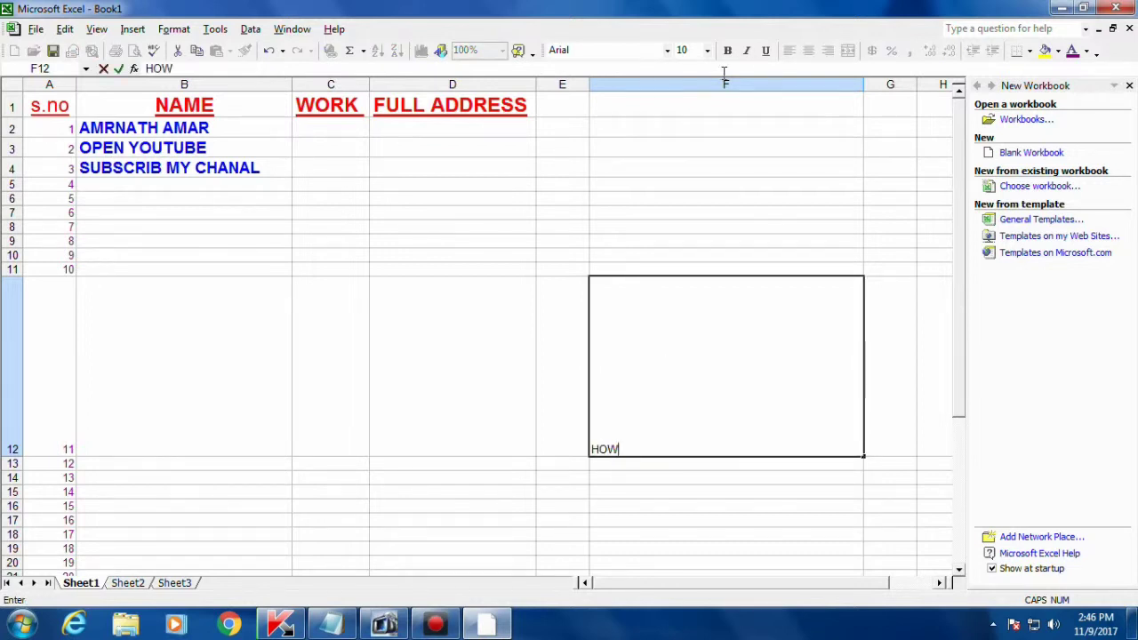
{"action": "left_click", "coordinate": [653, 492]}
{"action": "left_click", "coordinate": [617, 447]}
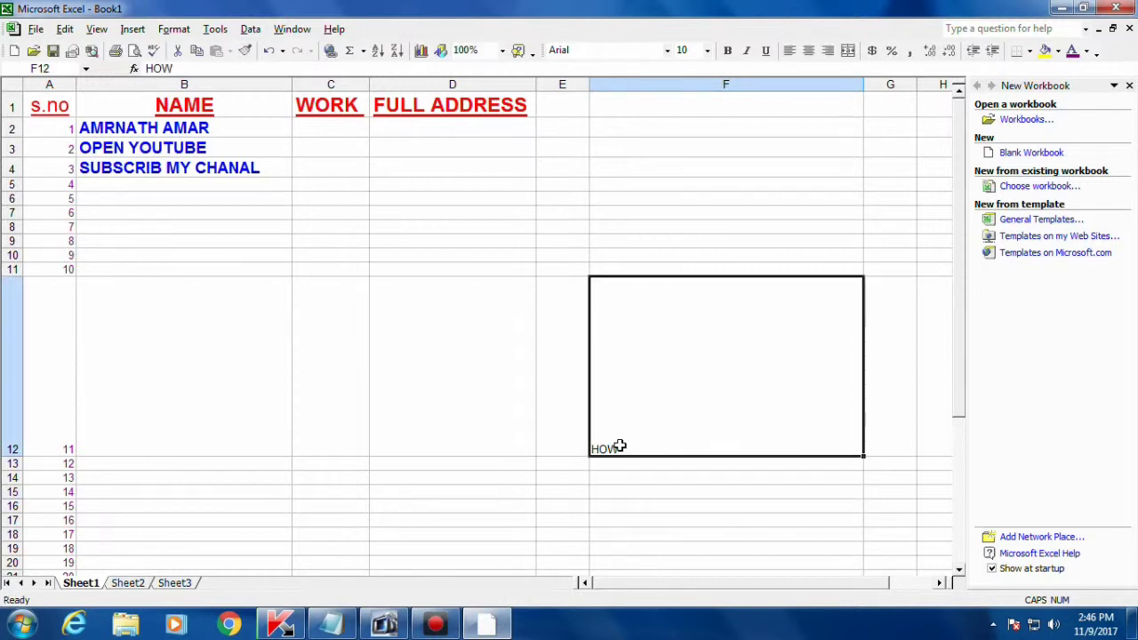
{"action": "key", "text": "Delete"}
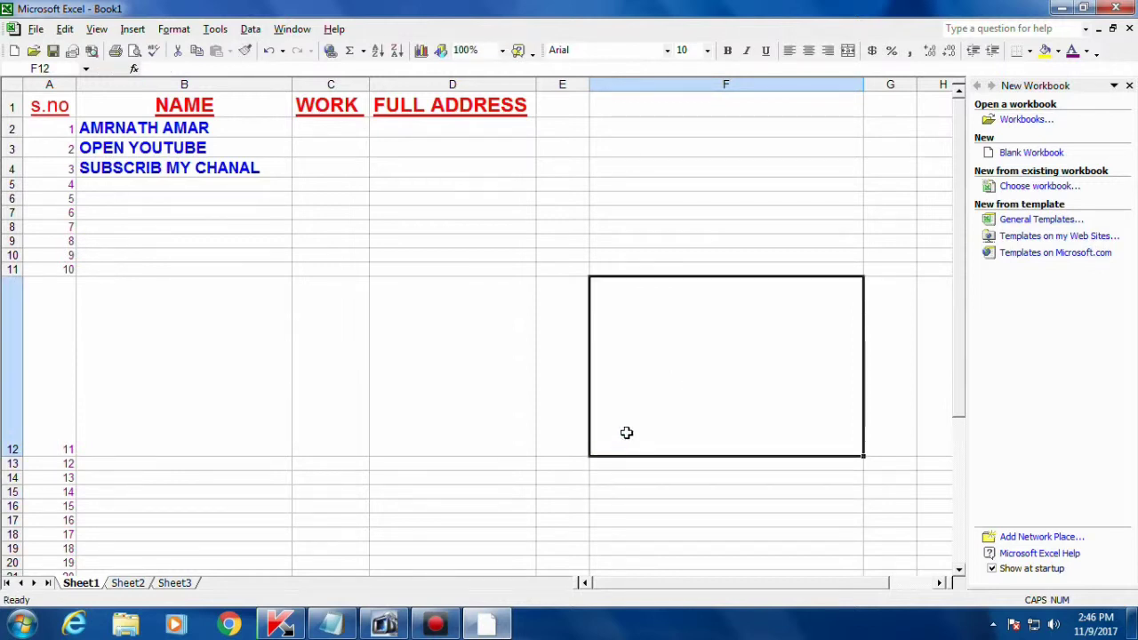
{"action": "left_click", "coordinate": [707, 50]}
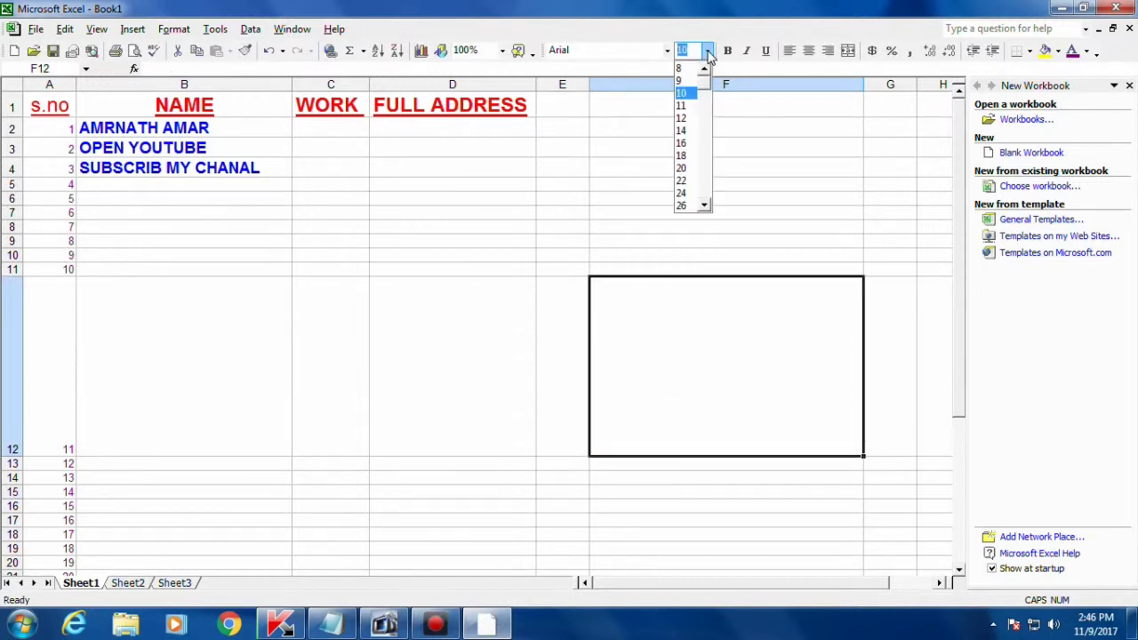
{"action": "left_click", "coordinate": [681, 205]}
{"action": "left_click", "coordinate": [727, 50]}
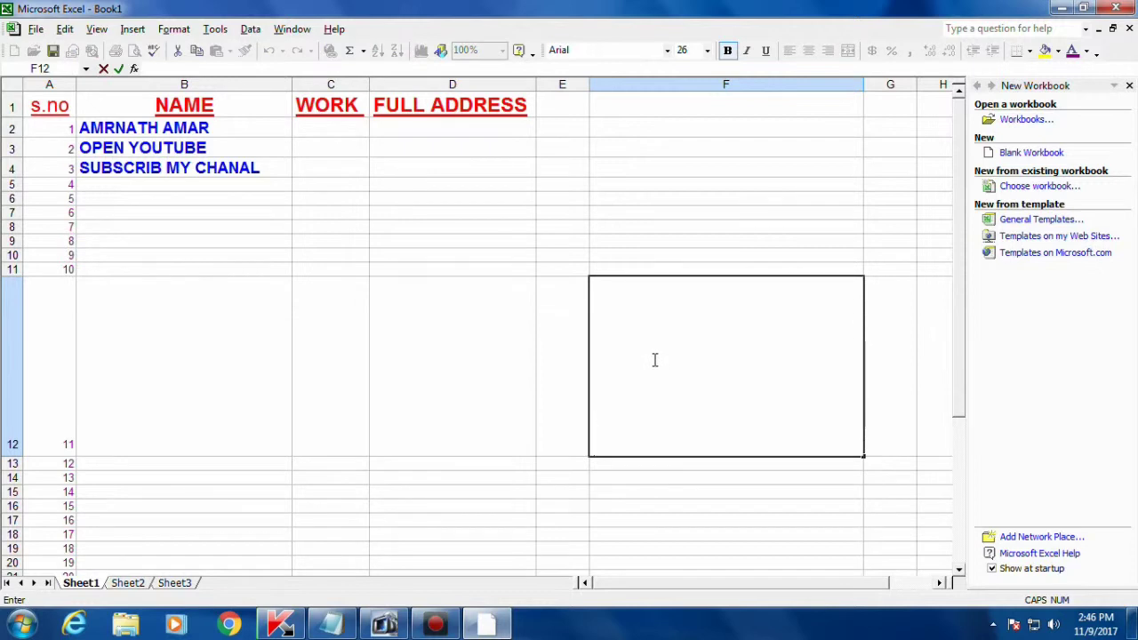
{"action": "type", "text": "HOW"}
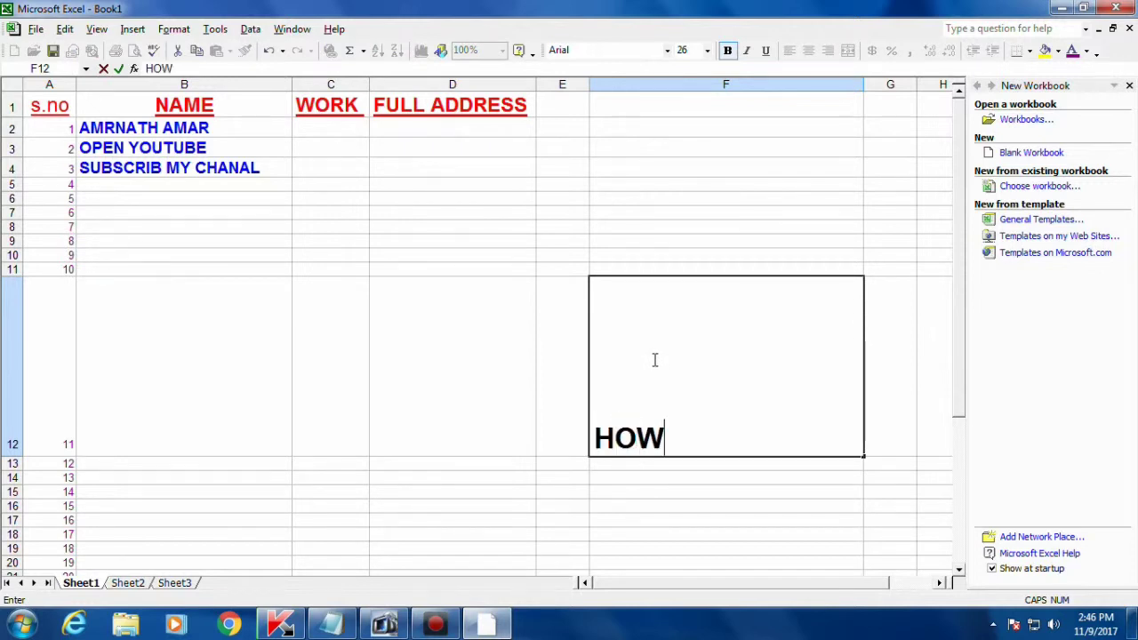
{"action": "type", "text": " TO"}
{"action": "type", "text": " SAVE FI"}
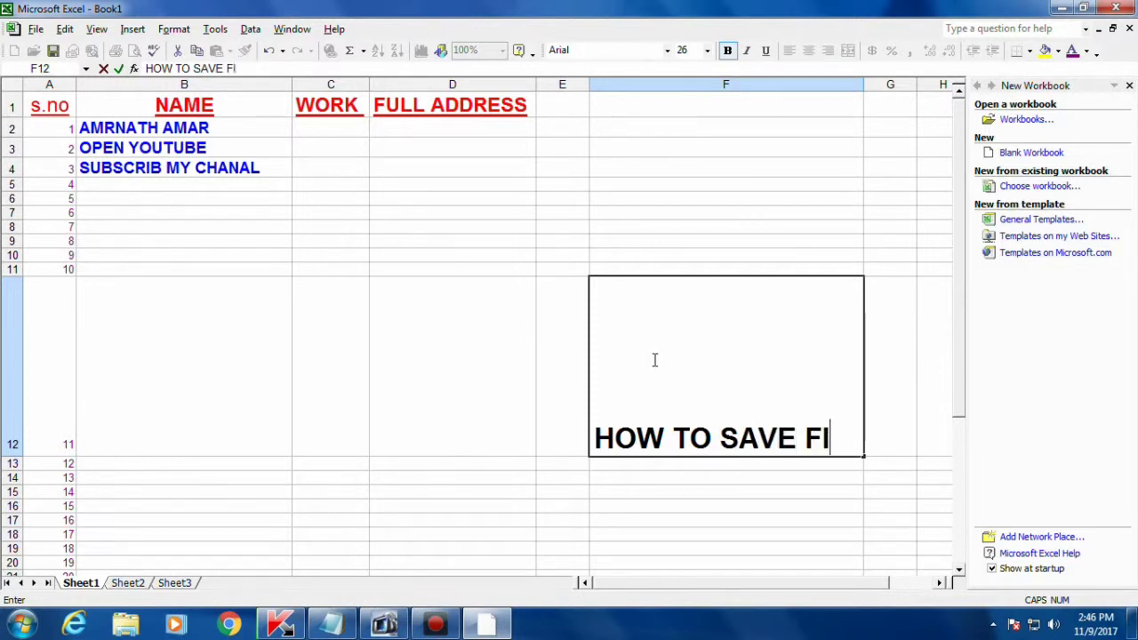
{"action": "type", "text": "LE3"}
{"action": "key", "text": "BackSpace"}
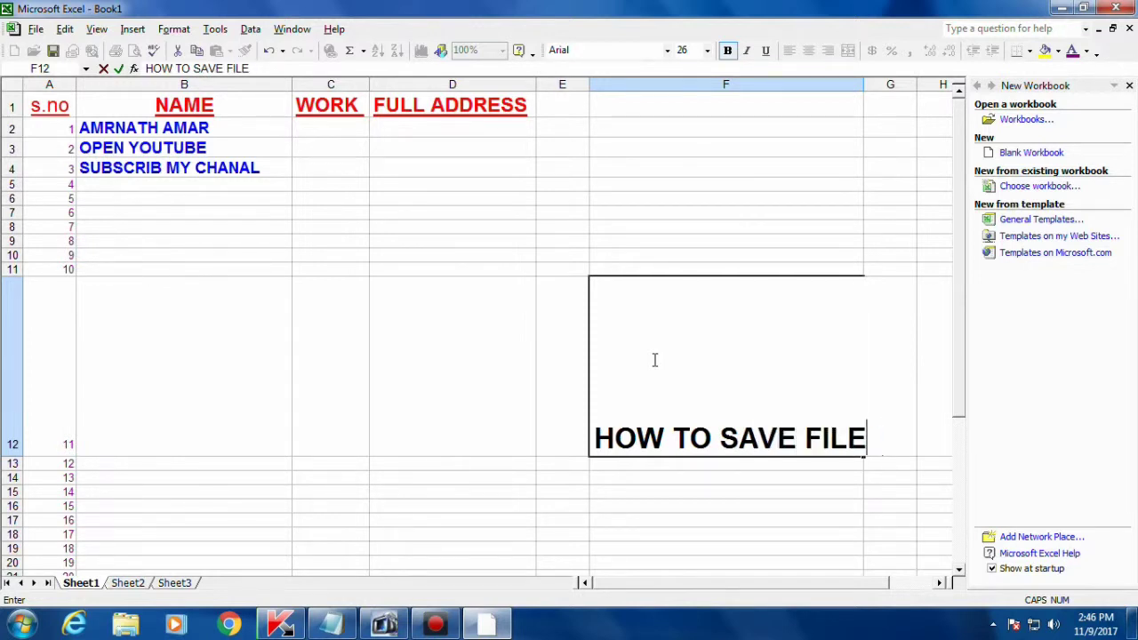
{"action": "key", "text": "Return"}
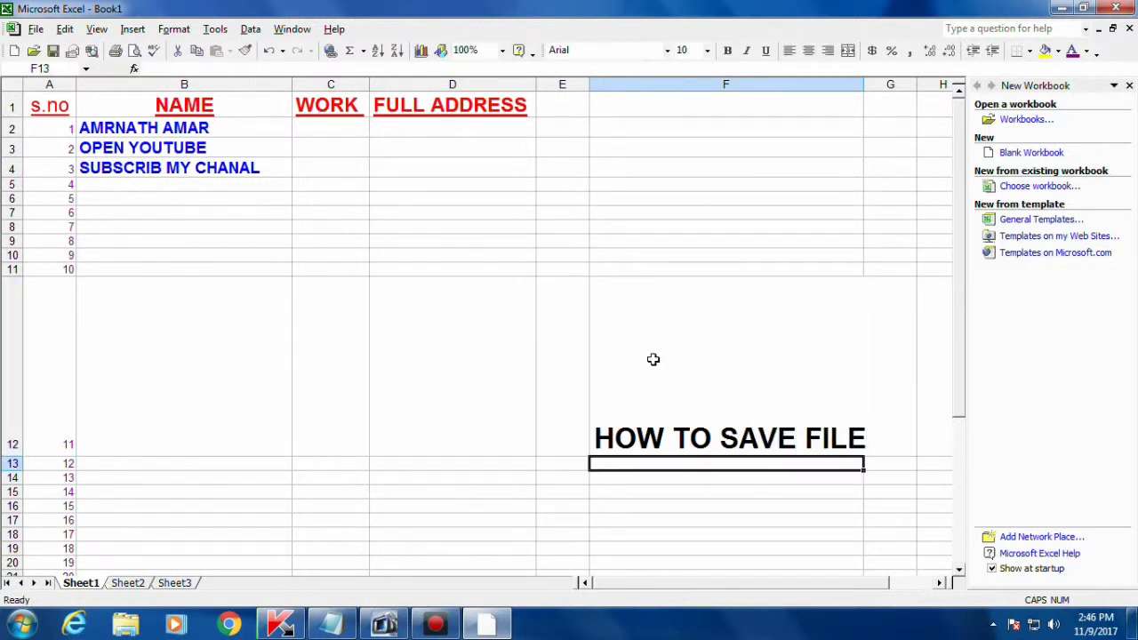
- Save the workbook to the Desktop under the name Book1 using Save As
{"action": "left_click", "coordinate": [729, 418]}
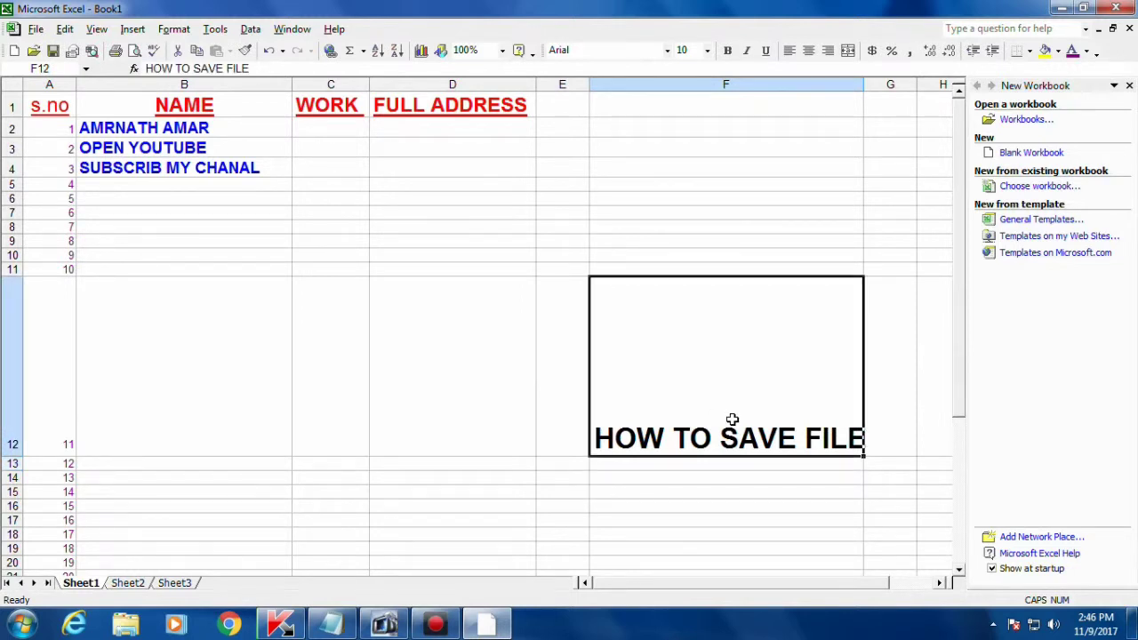
{"action": "left_click", "coordinate": [35, 30]}
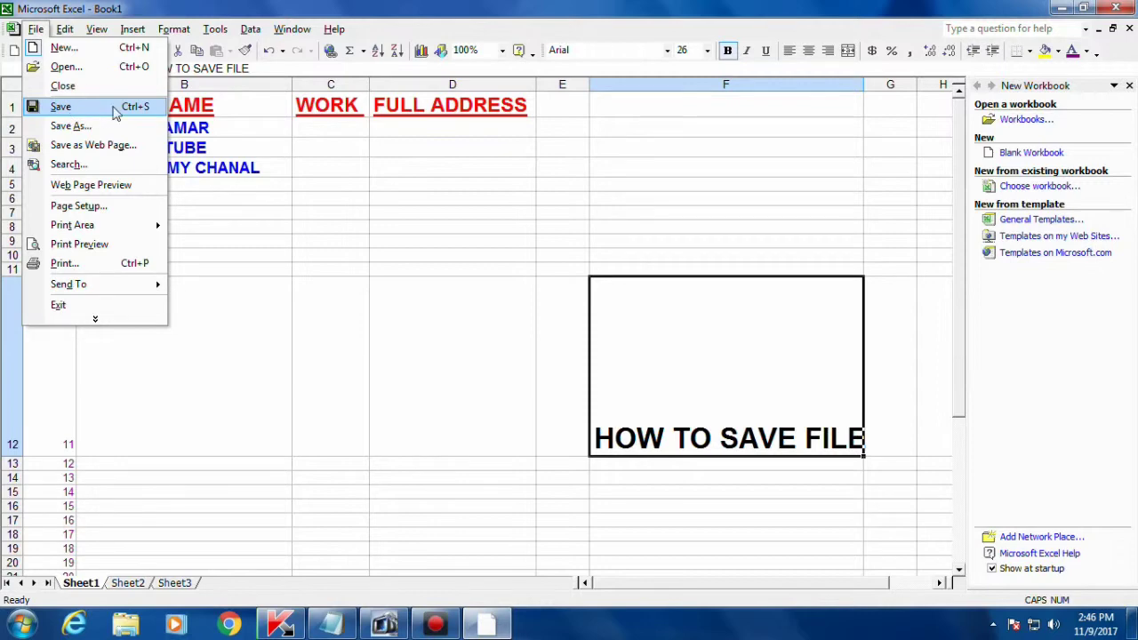
{"action": "left_click", "coordinate": [88, 129]}
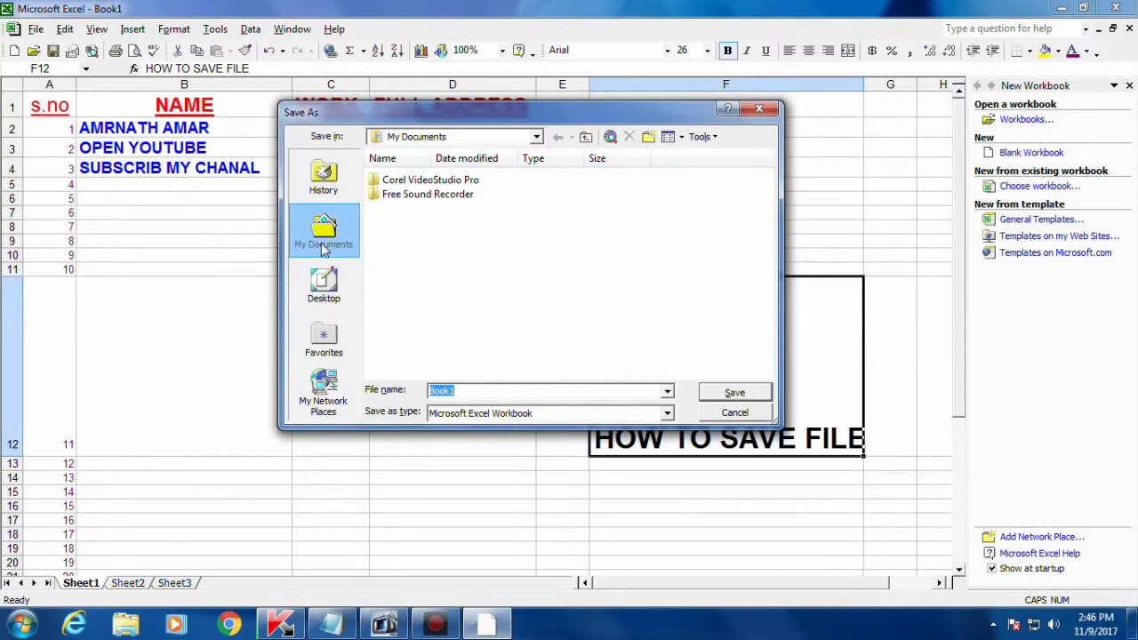
{"action": "left_click", "coordinate": [324, 283]}
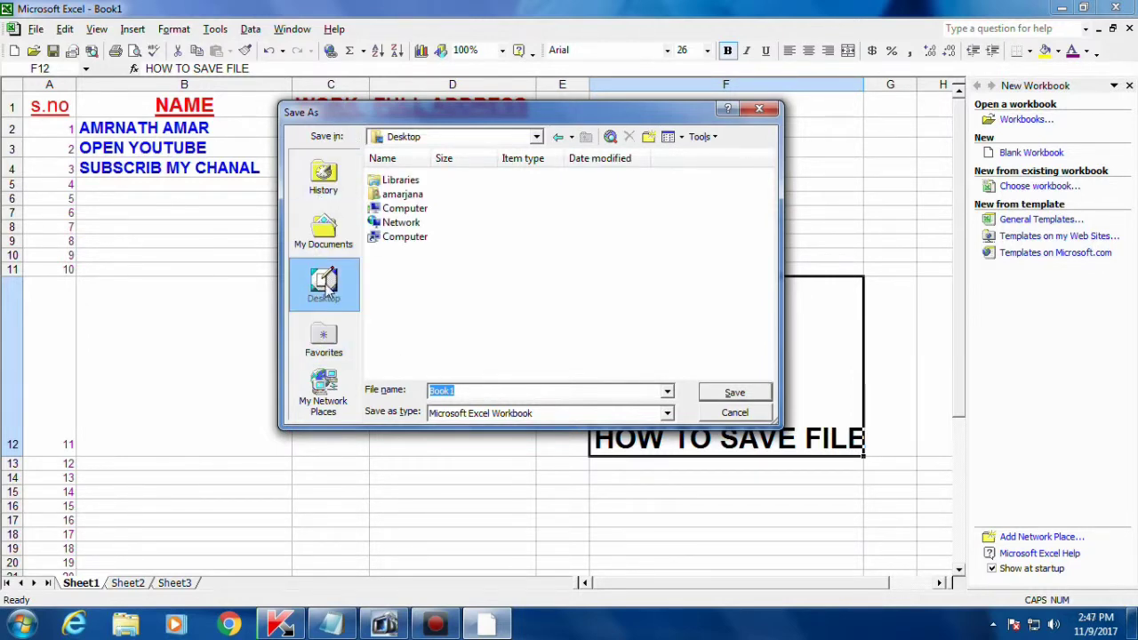
{"action": "left_click", "coordinate": [470, 392]}
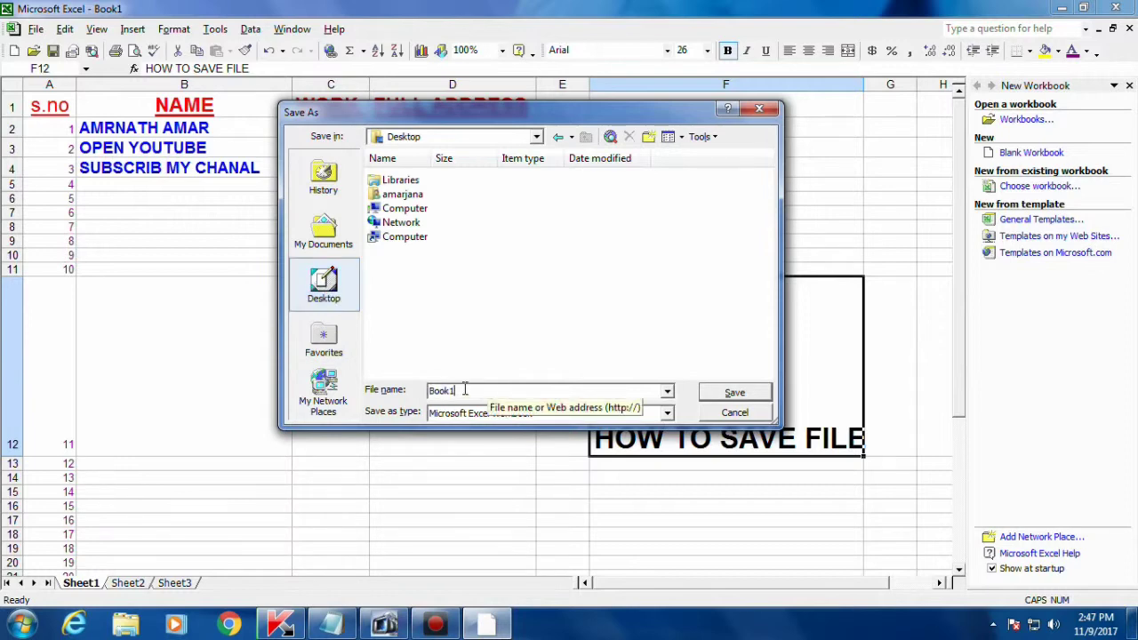
{"action": "left_click_drag", "start_coordinate": [466, 390], "coordinate": [419, 397]}
{"action": "left_click", "coordinate": [464, 389]}
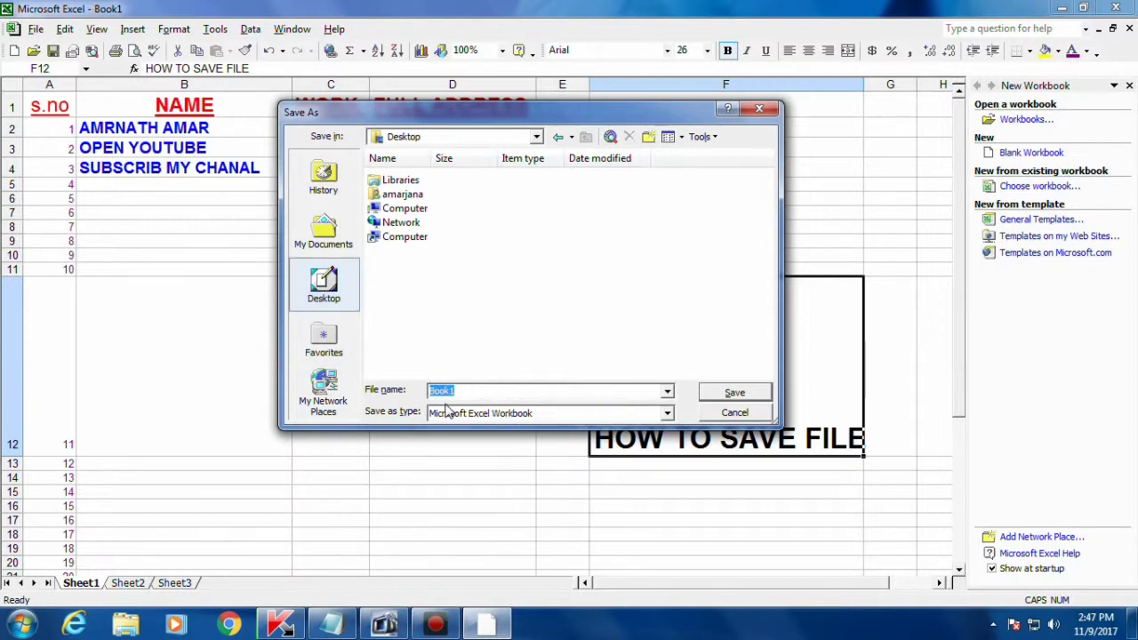
{"action": "left_click", "coordinate": [731, 393]}
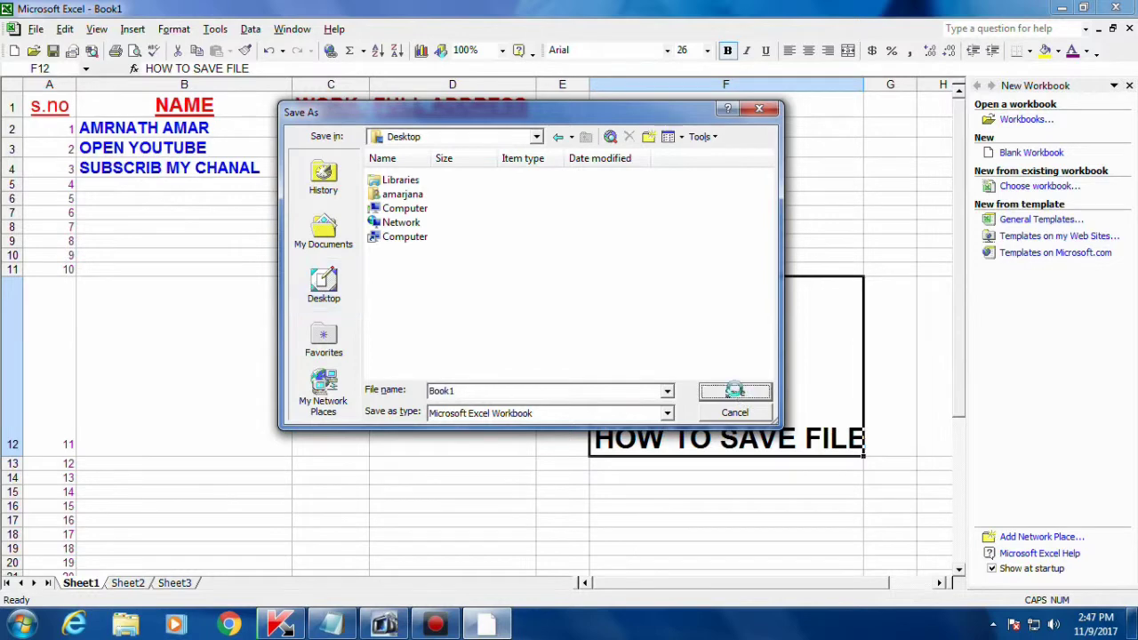
- Quit Excel and close the untitled Notepad notes without saving
{"action": "left_click", "coordinate": [36, 29]}
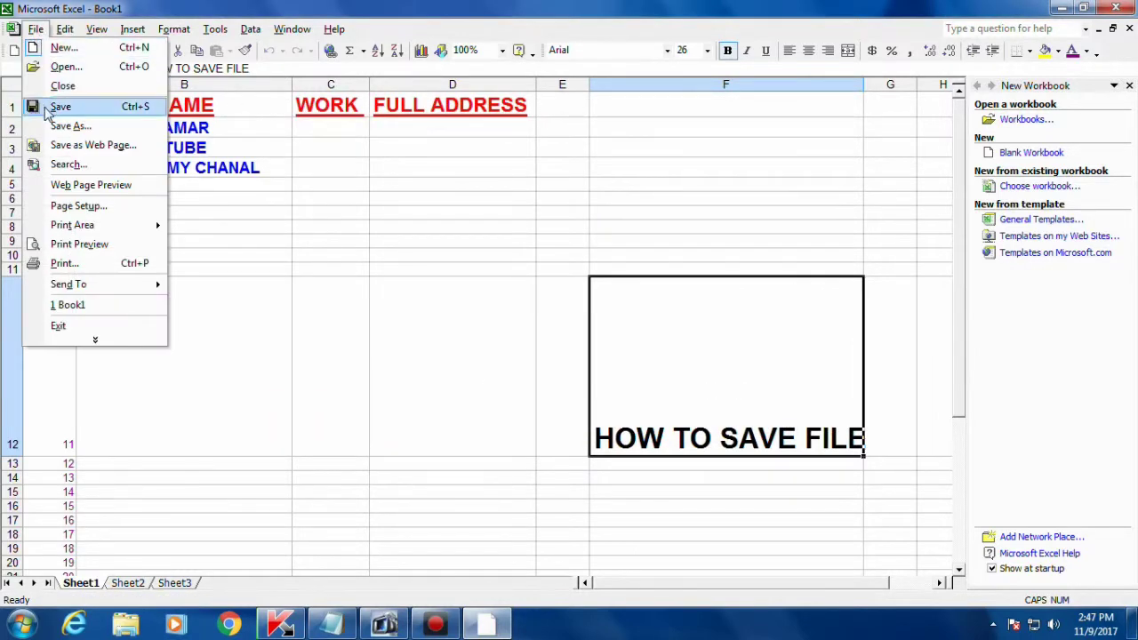
{"action": "left_click", "coordinate": [77, 328]}
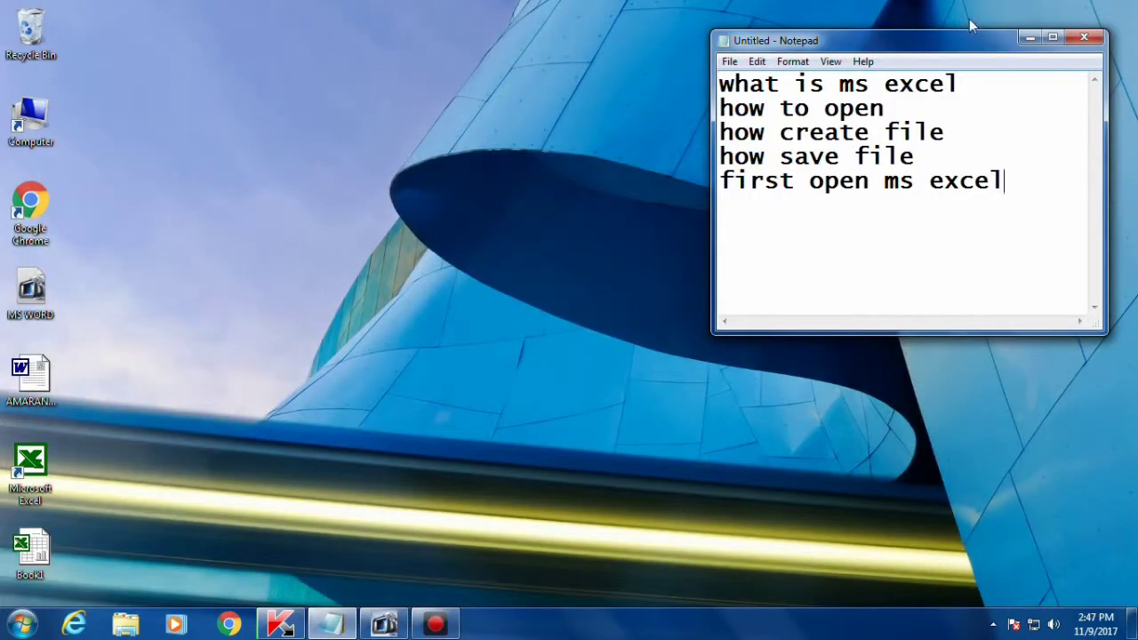
{"action": "left_click", "coordinate": [1084, 37]}
{"action": "right_click", "coordinate": [502, 103]}
{"action": "left_click", "coordinate": [414, 205]}
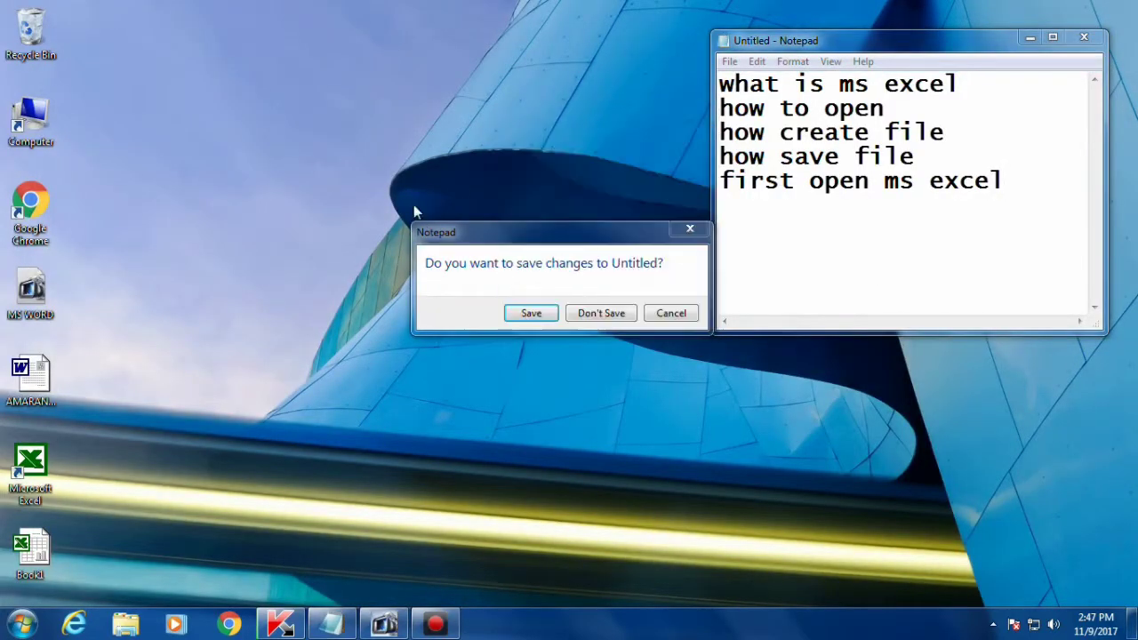
{"action": "left_click", "coordinate": [599, 313]}
- Refresh the desktop and reopen the Book1 workbook
{"action": "right_click", "coordinate": [331, 132]}
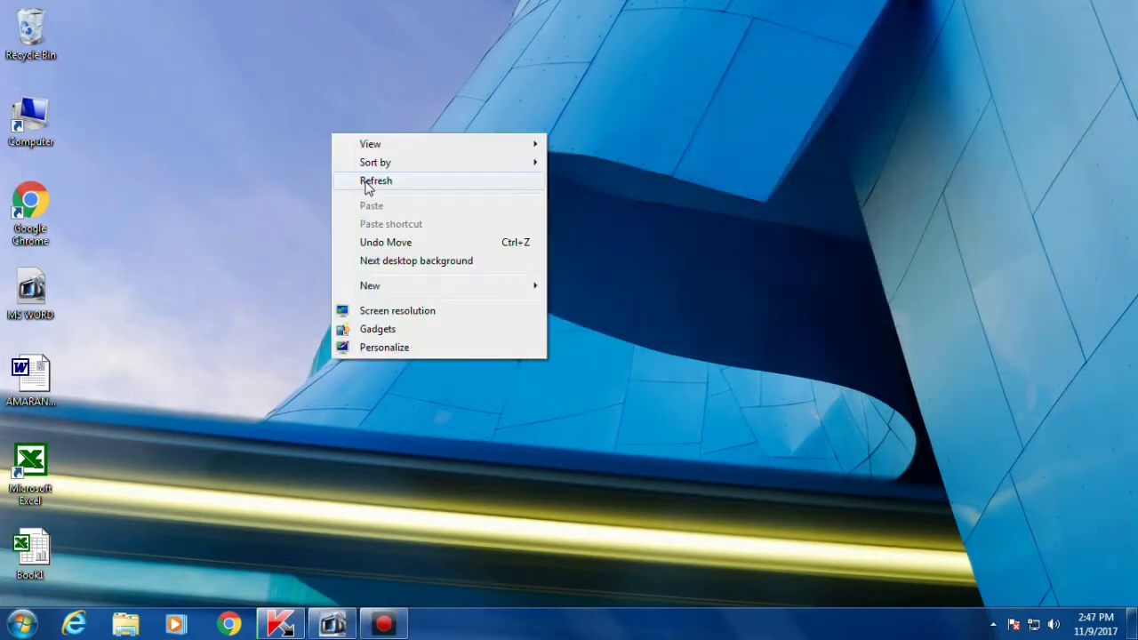
{"action": "left_click", "coordinate": [371, 182]}
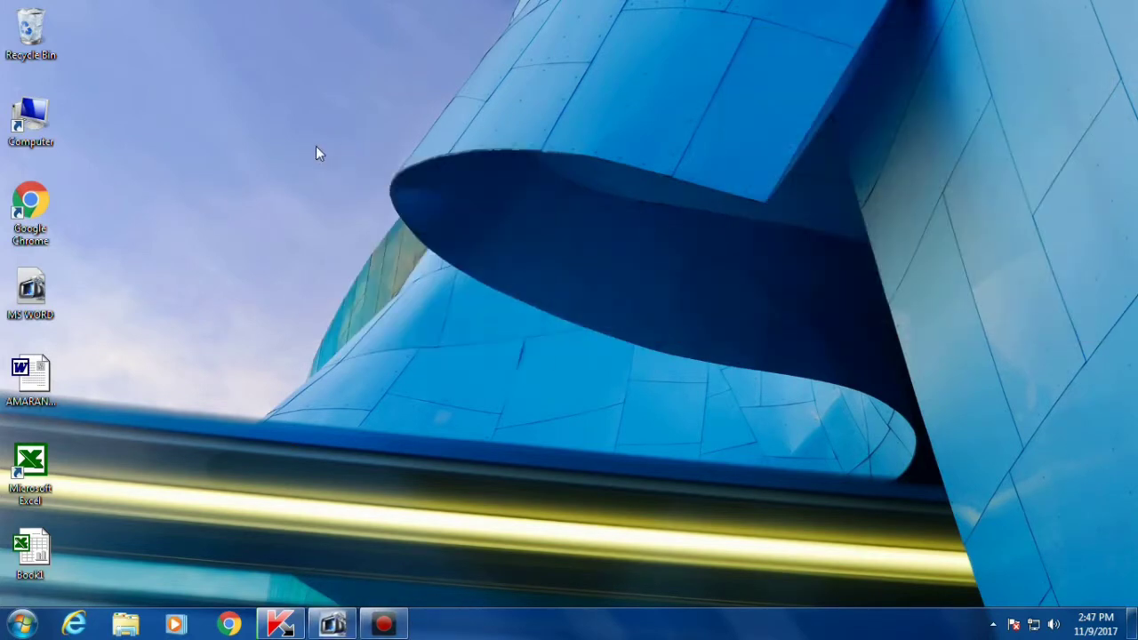
{"action": "double_click", "coordinate": [40, 556]}
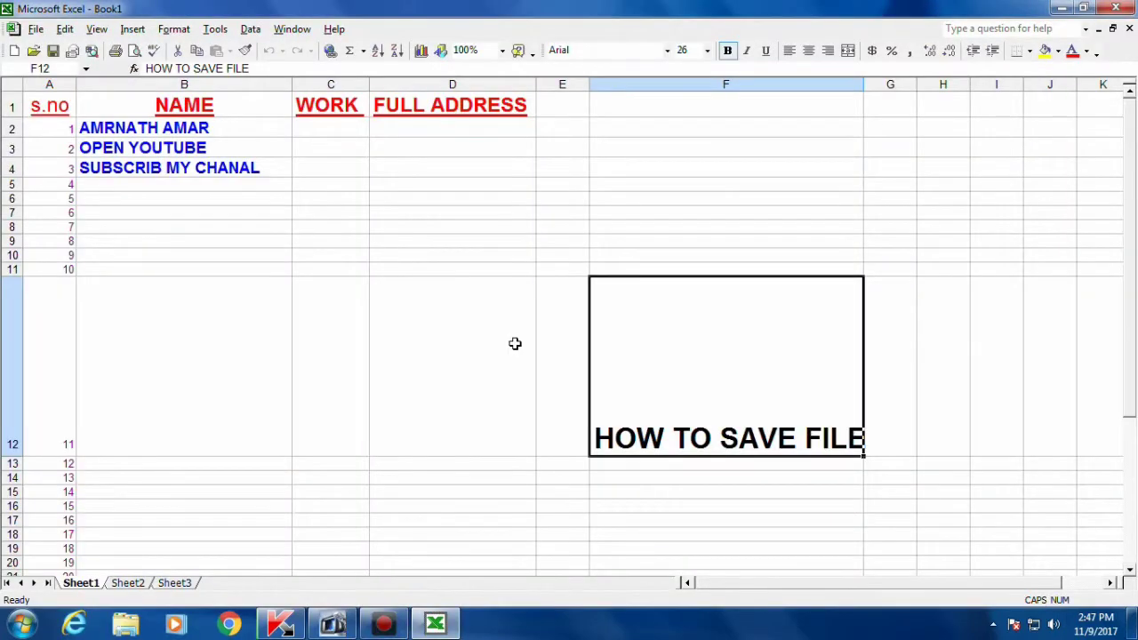
- Delete the HOW TO SAVE FILE heading from F12 and save Book1 again
{"action": "left_click", "coordinate": [534, 433]}
{"action": "left_click", "coordinate": [655, 434]}
{"action": "key", "text": "Delete"}
{"action": "left_click", "coordinate": [464, 361]}
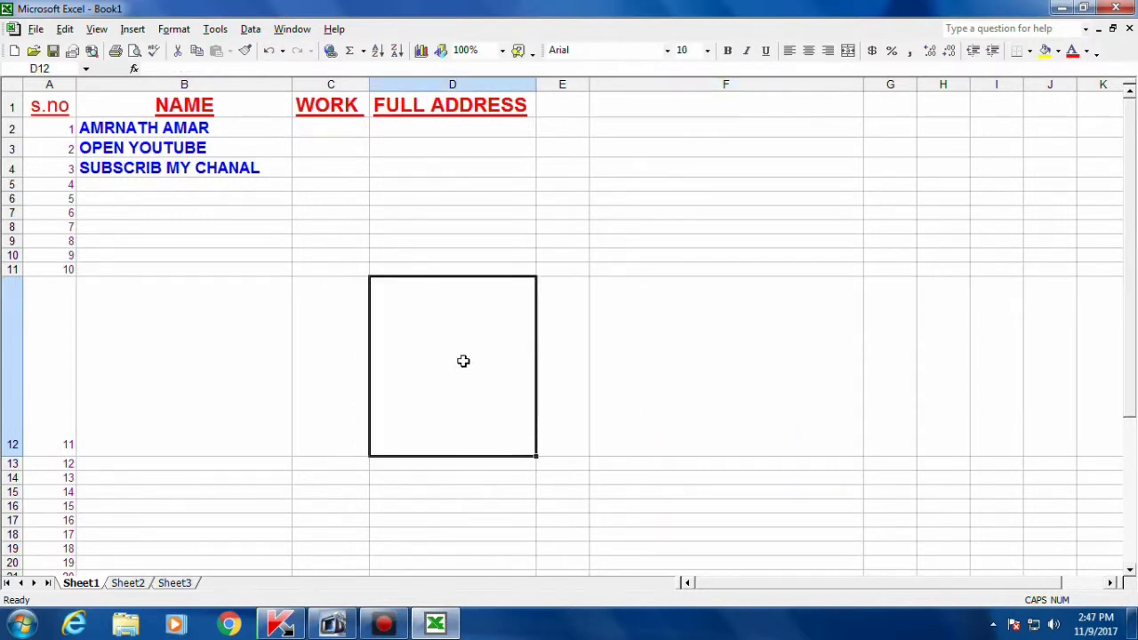
{"action": "left_click", "coordinate": [35, 28]}
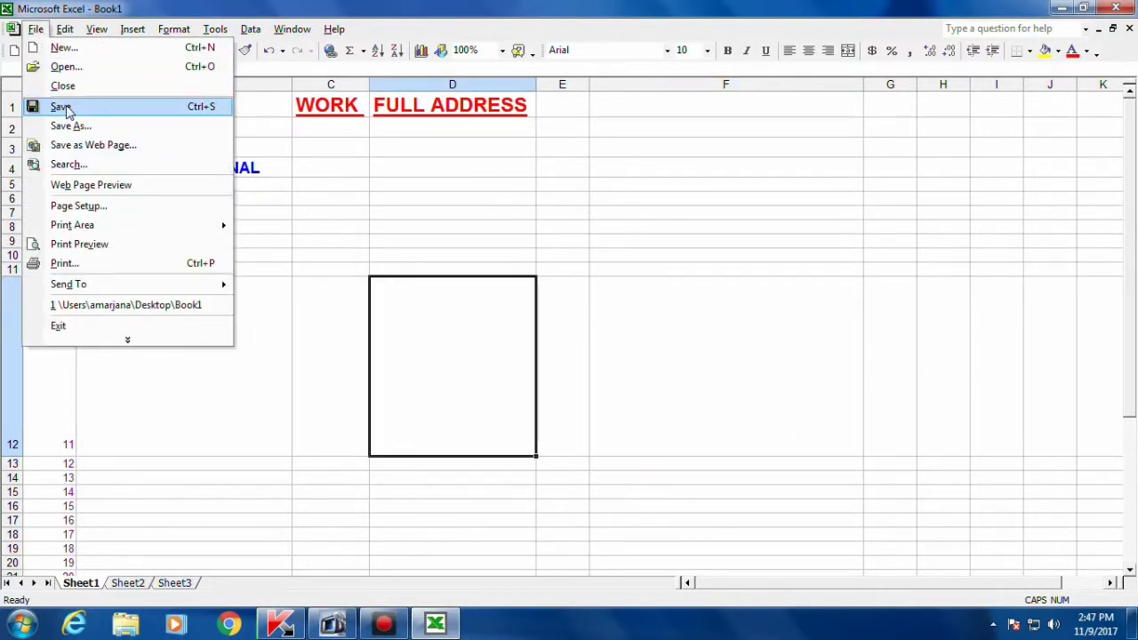
{"action": "left_click", "coordinate": [99, 114]}
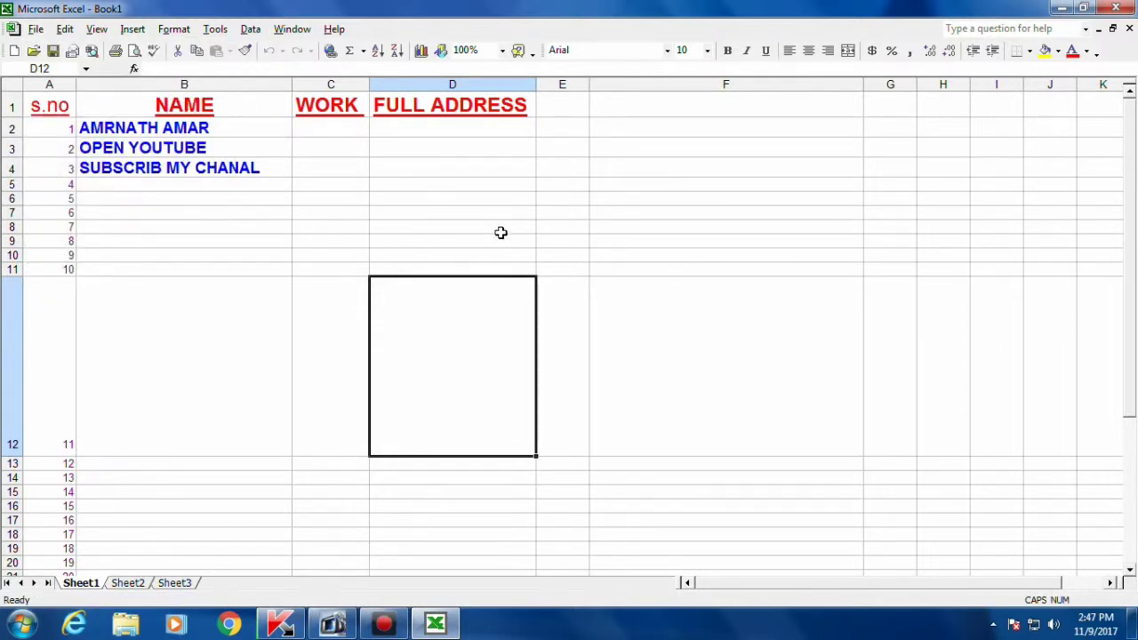
- Set entries B2:B4 to size 20 after trying the Arial Black and Batang fonts
{"action": "left_click", "coordinate": [153, 126]}
{"action": "left_click_drag", "start_coordinate": [153, 126], "coordinate": [157, 168]}
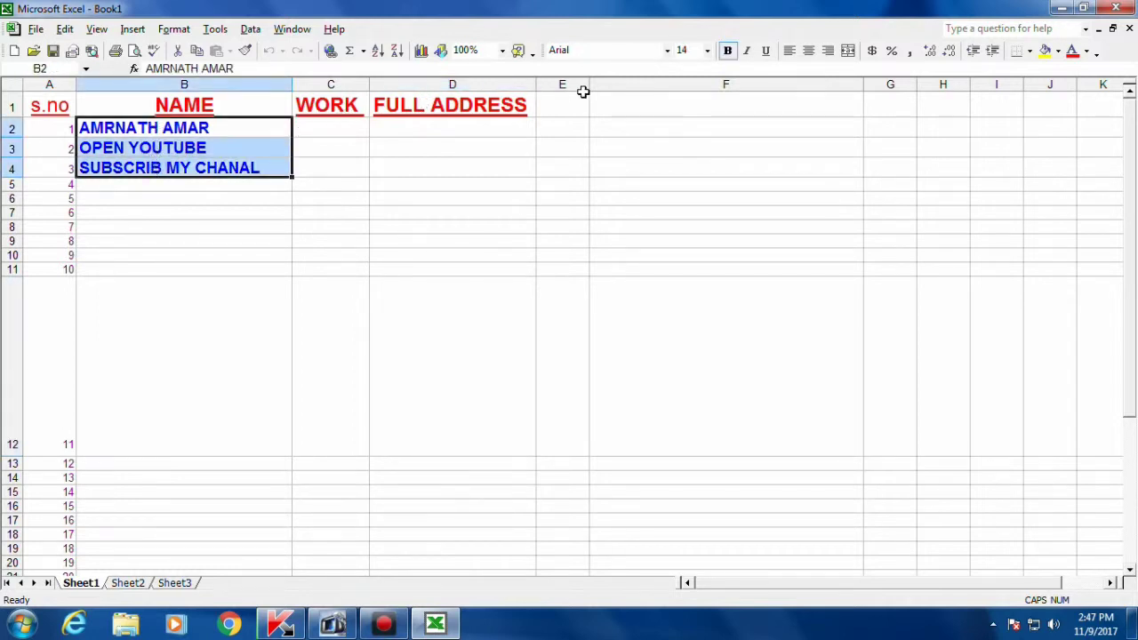
{"action": "left_click", "coordinate": [668, 52]}
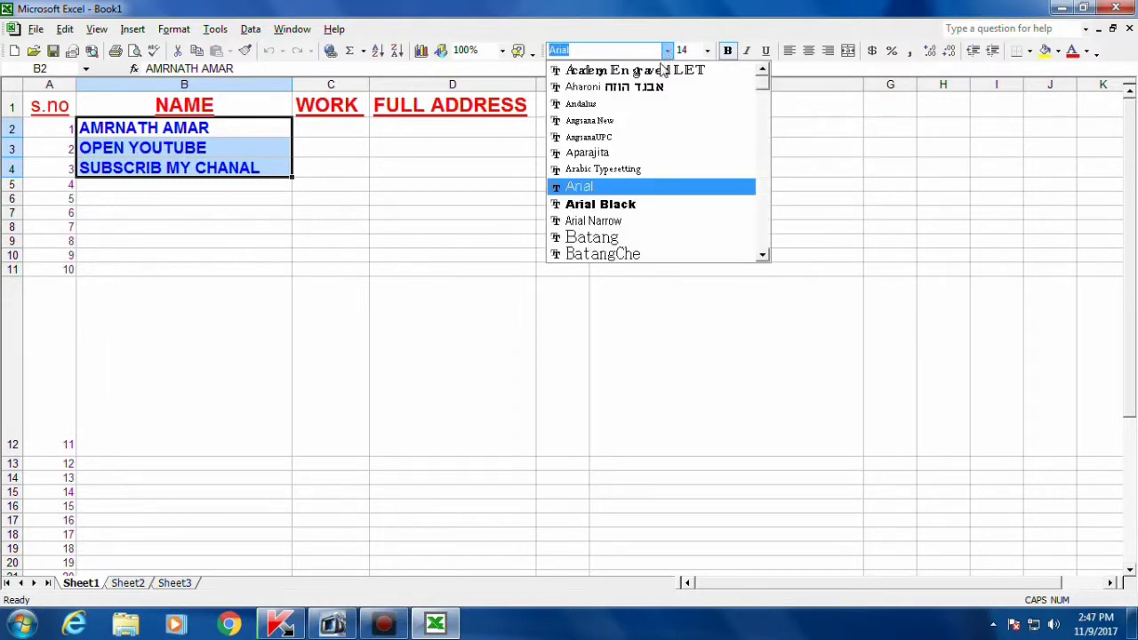
{"action": "left_click", "coordinate": [614, 204]}
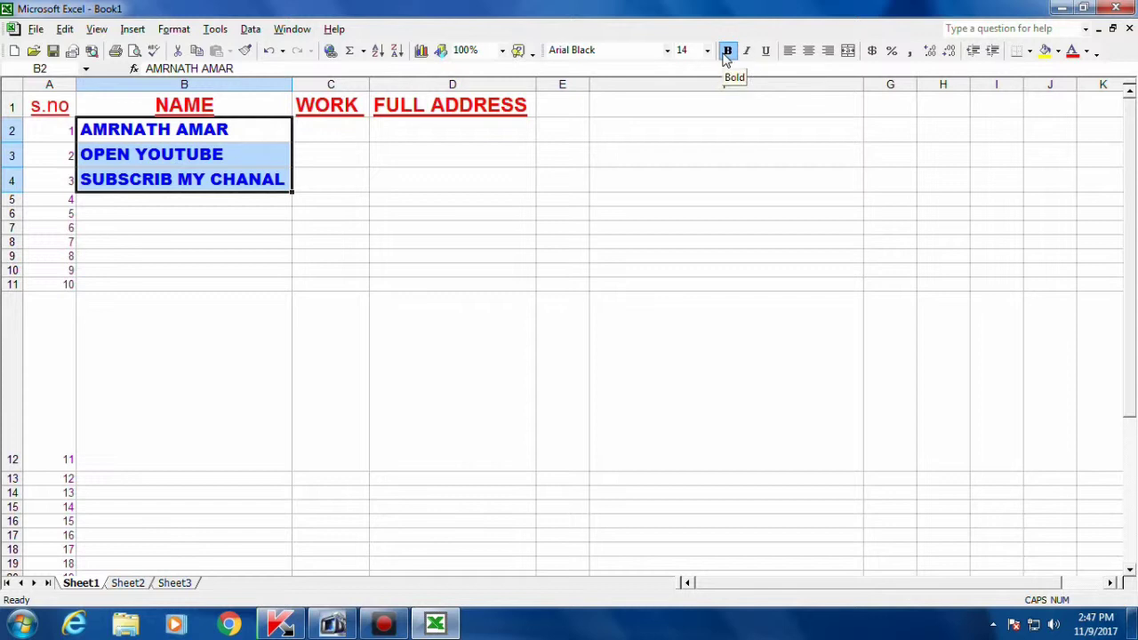
{"action": "left_click", "coordinate": [668, 51]}
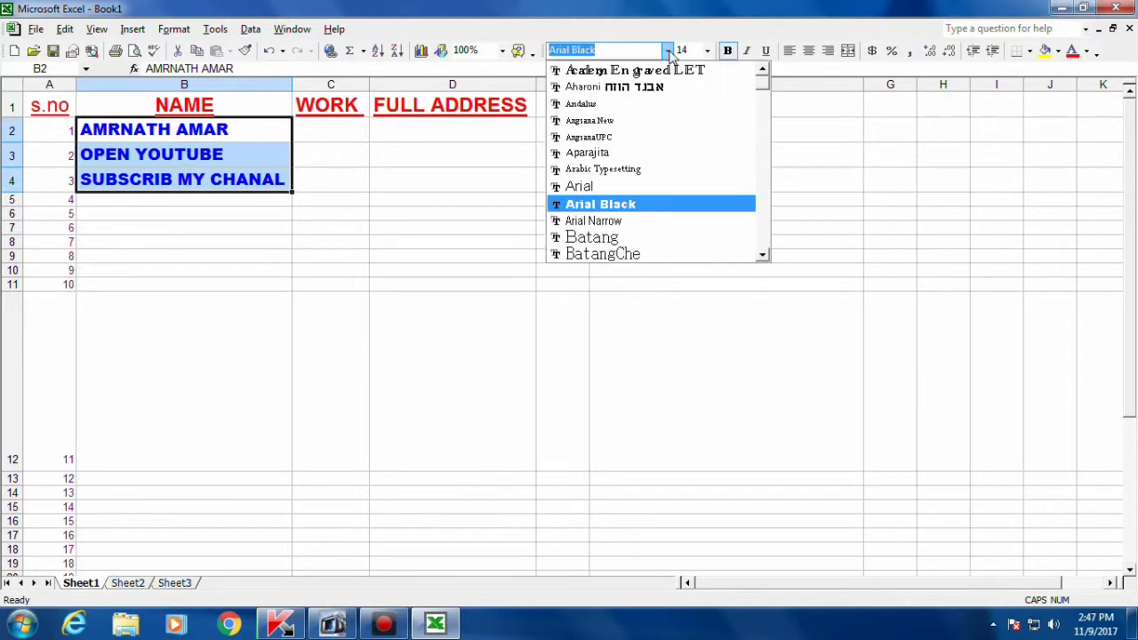
{"action": "left_click", "coordinate": [592, 237]}
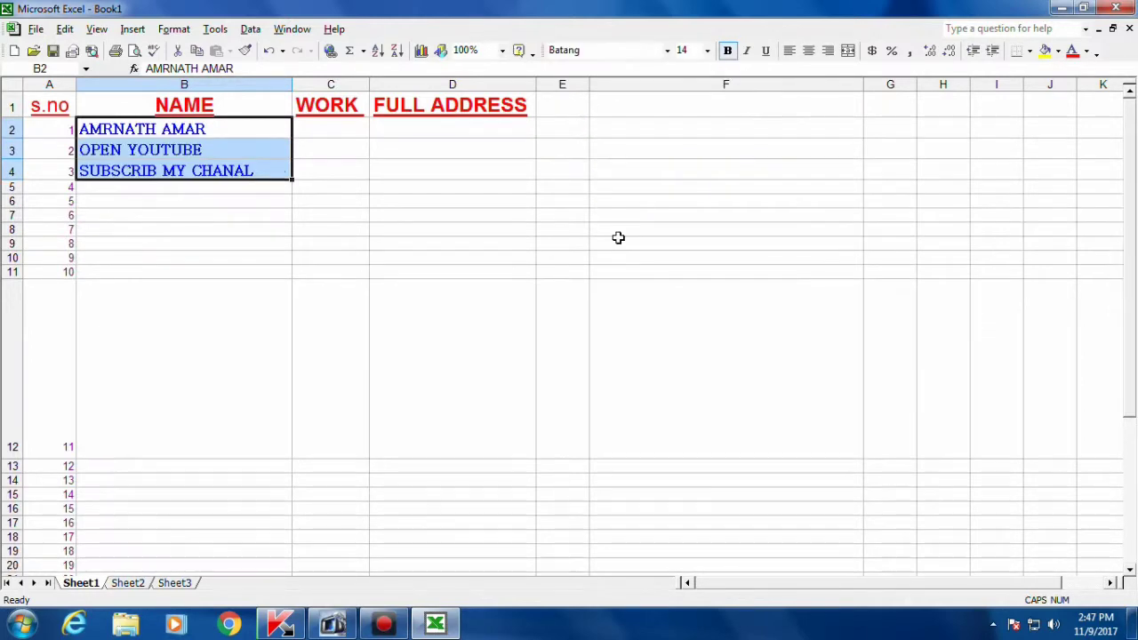
{"action": "left_click", "coordinate": [708, 51]}
{"action": "left_click", "coordinate": [689, 167]}
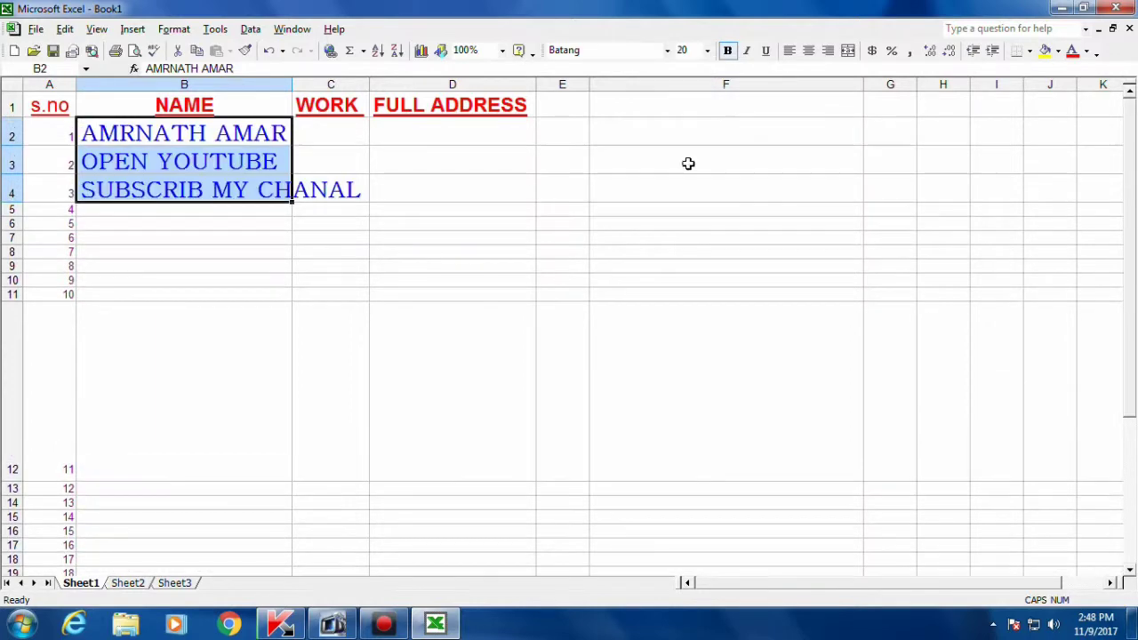
- Autofit column B's width and switch the entries to the MS Gothic font
{"action": "left_click", "coordinate": [668, 52]}
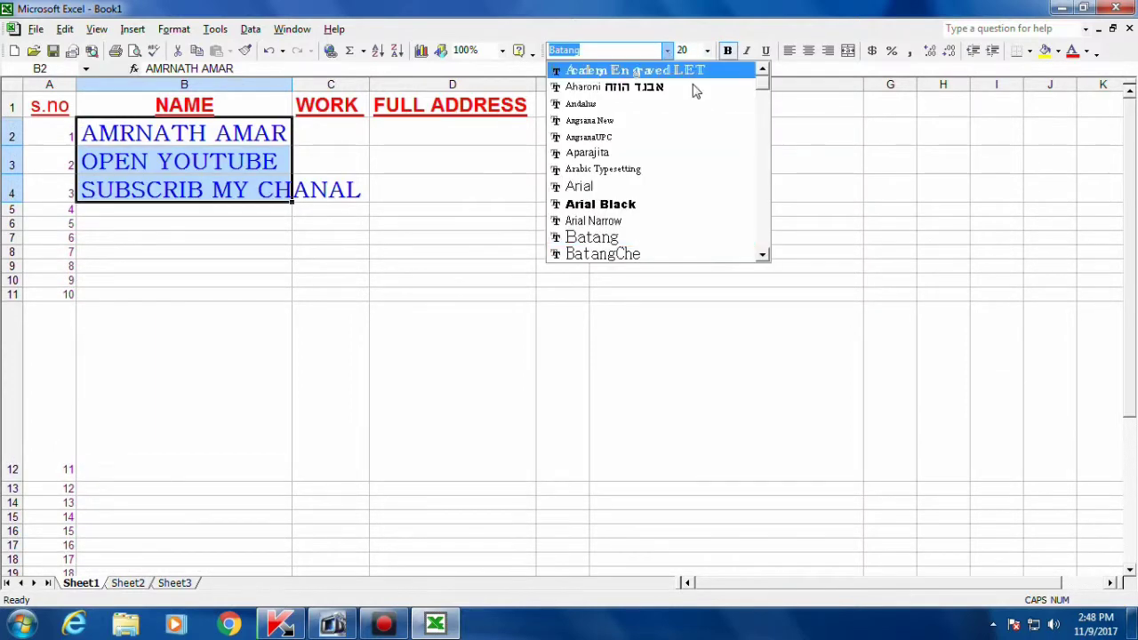
{"action": "left_click_drag", "start_coordinate": [767, 89], "coordinate": [767, 127]}
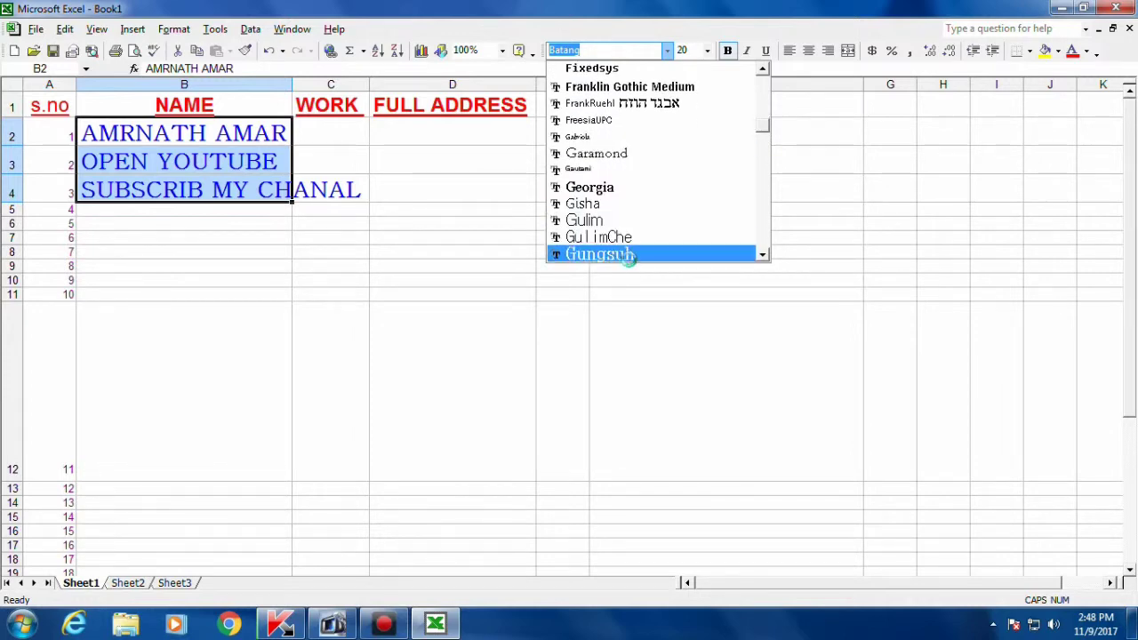
{"action": "left_click", "coordinate": [630, 261]}
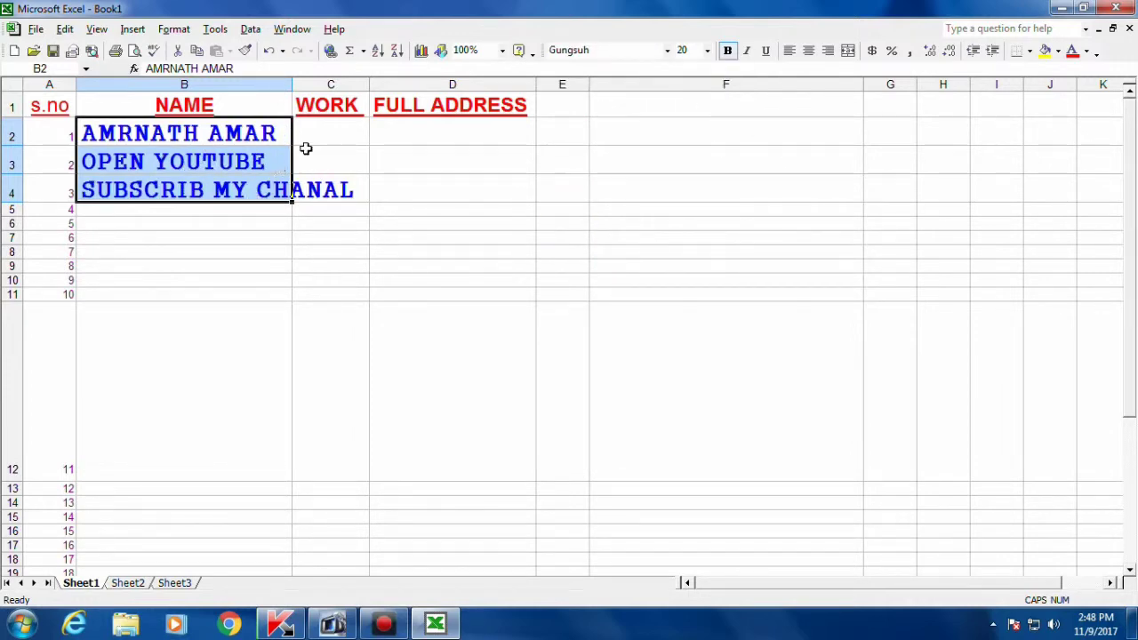
{"action": "double_click", "coordinate": [290, 83]}
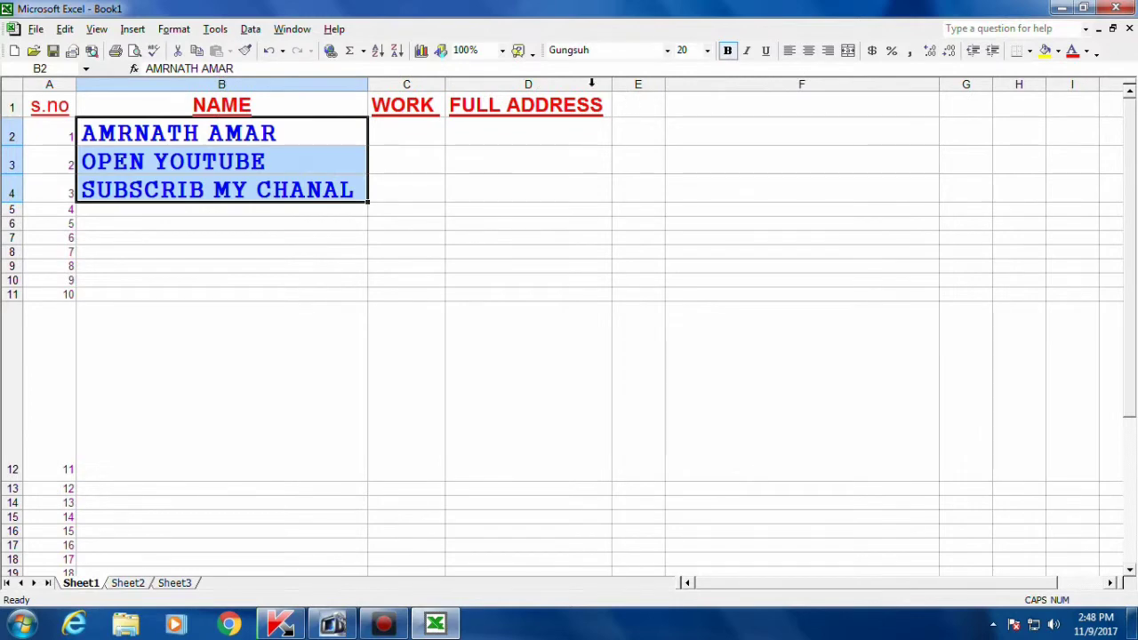
{"action": "left_click", "coordinate": [667, 51]}
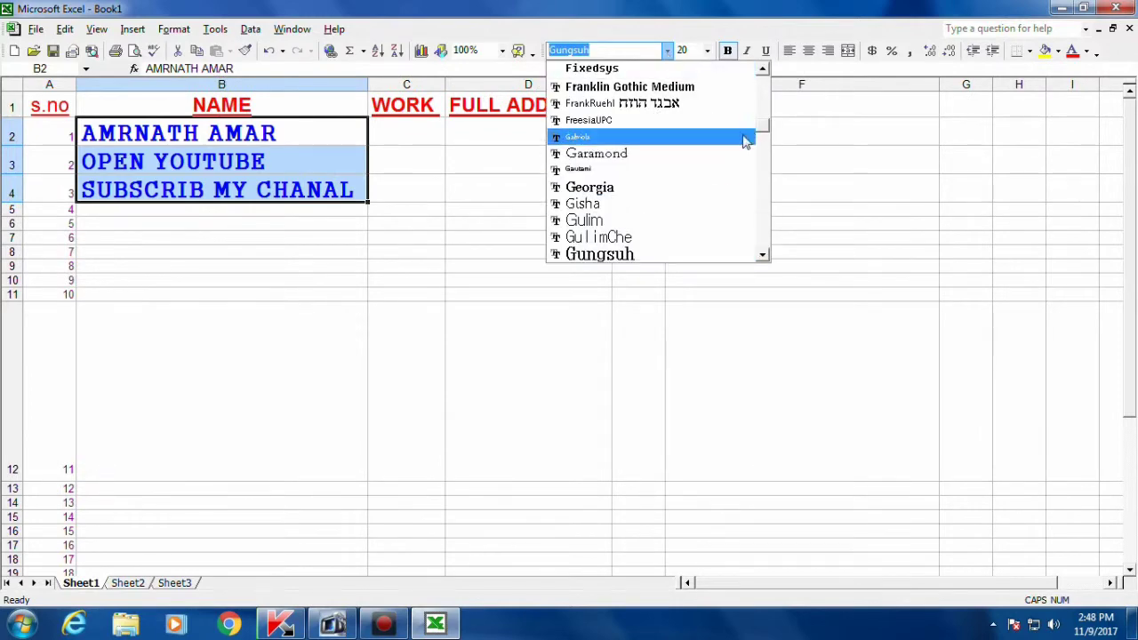
{"action": "left_click_drag", "start_coordinate": [769, 132], "coordinate": [757, 183]}
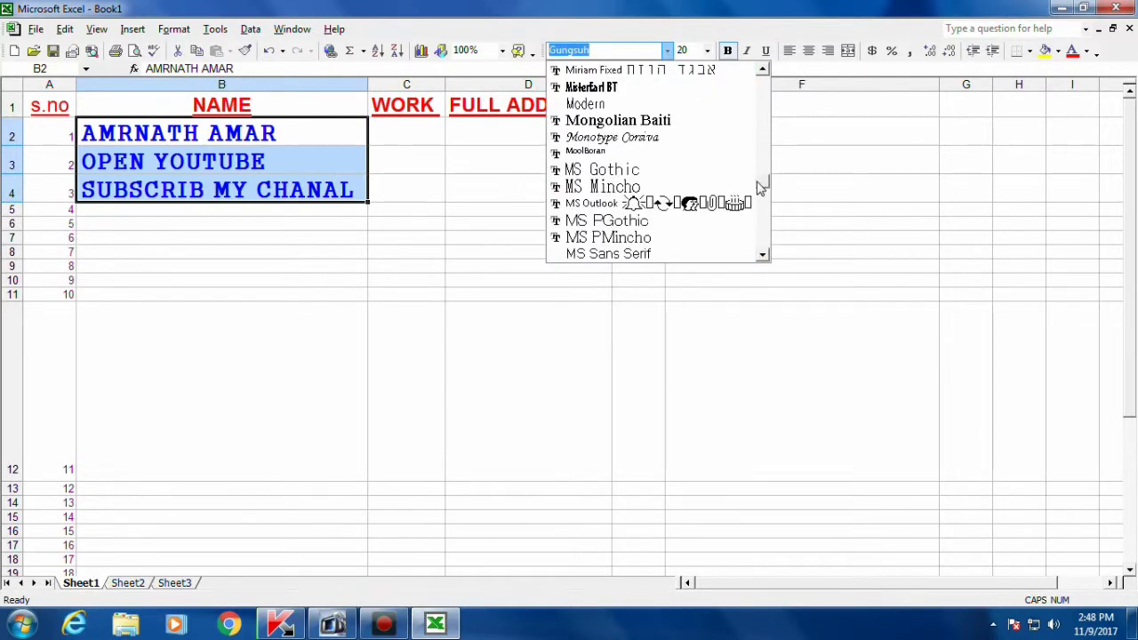
{"action": "left_click", "coordinate": [639, 172]}
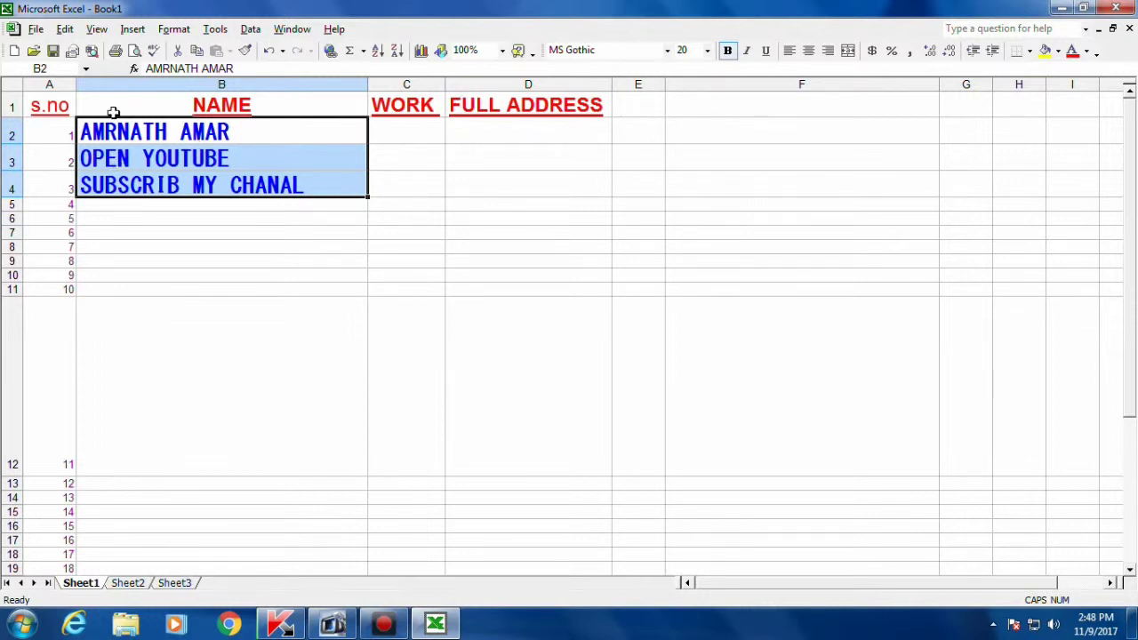
{"action": "left_click", "coordinate": [190, 234]}
{"action": "left_click", "coordinate": [183, 187]}
- Copy 'SUBSCRIB MY CHANAL' from B4 and paste it into cell D6
{"action": "right_click", "coordinate": [182, 187]}
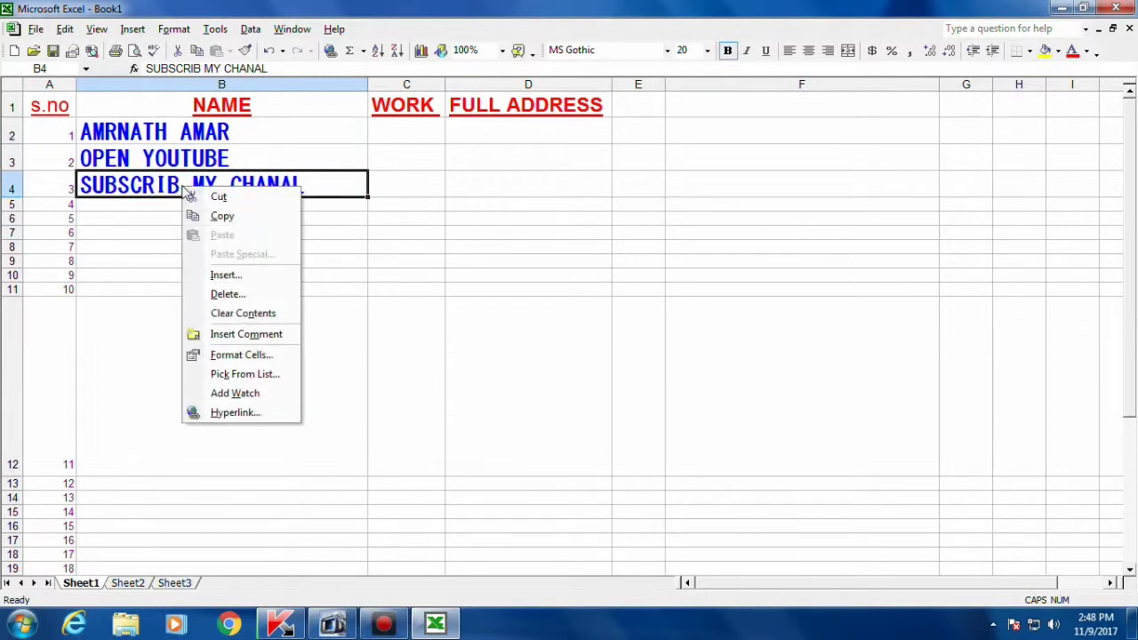
{"action": "left_click", "coordinate": [223, 218]}
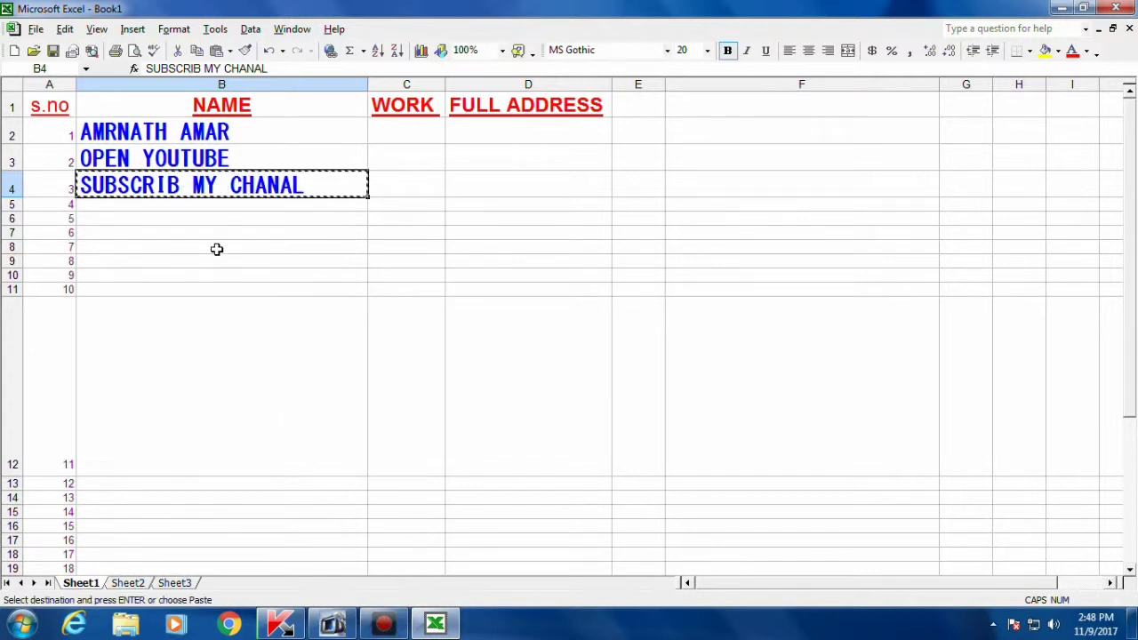
{"action": "right_click", "coordinate": [471, 219]}
{"action": "left_click", "coordinate": [509, 267]}
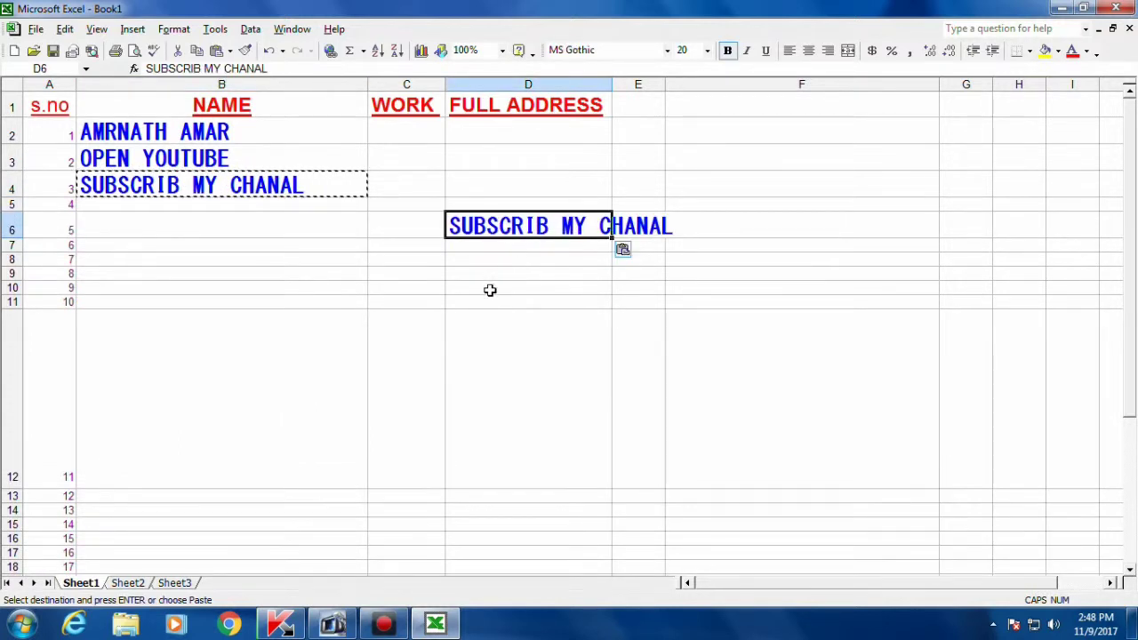
{"action": "left_click", "coordinate": [484, 302]}
{"action": "left_click", "coordinate": [362, 286]}
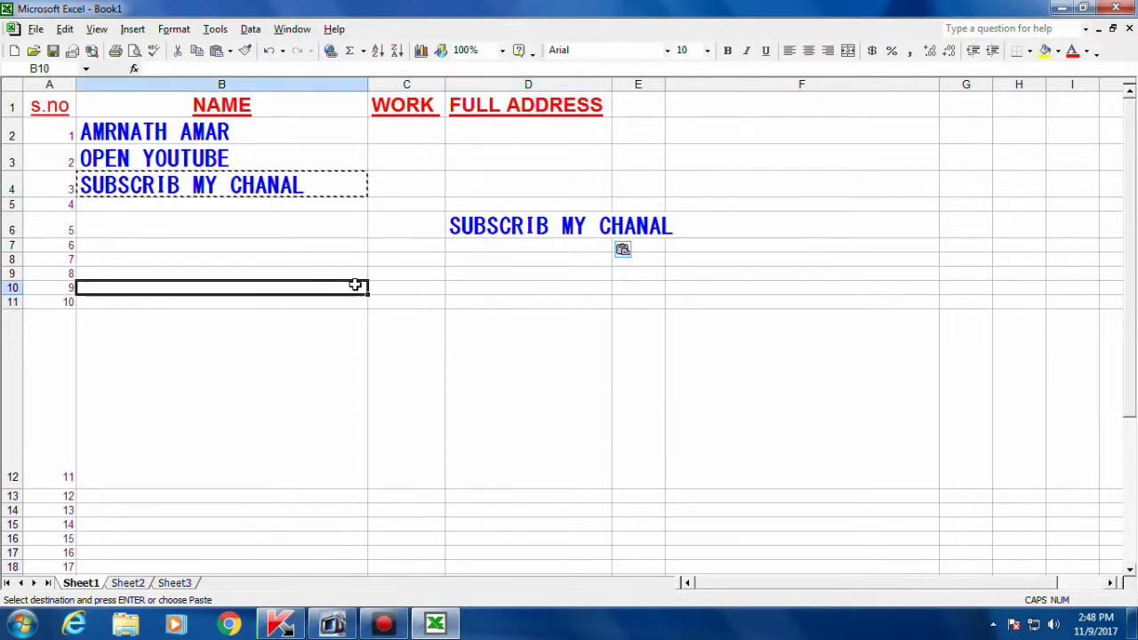
{"action": "left_click", "coordinate": [323, 258]}
{"action": "key", "text": "Escape"}
{"action": "left_click", "coordinate": [370, 313]}
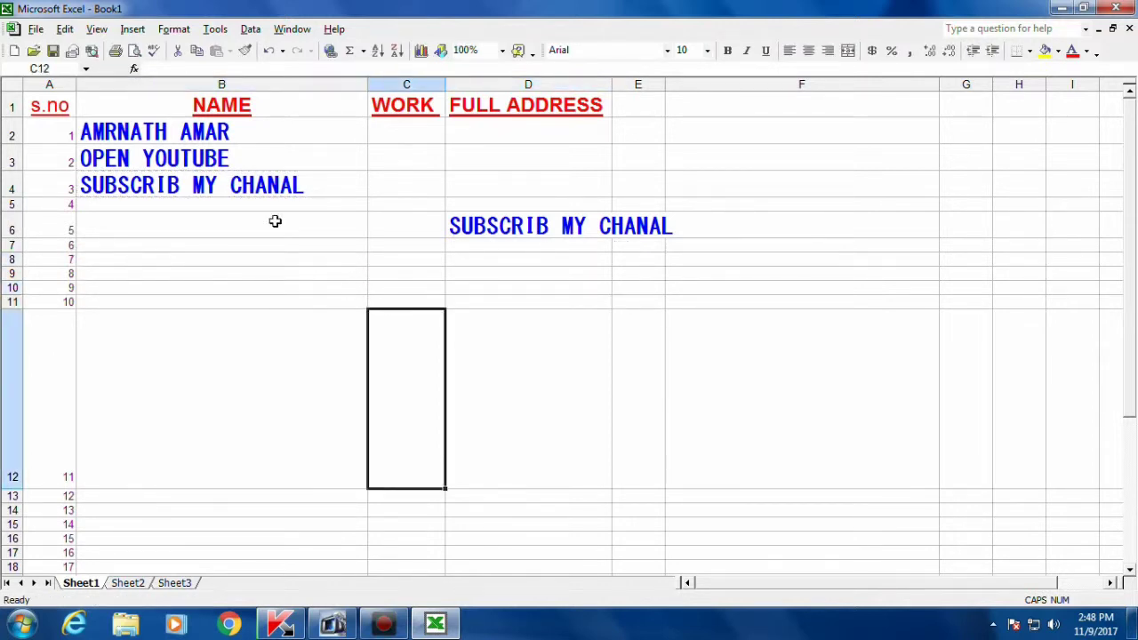
{"action": "left_click", "coordinate": [208, 220]}
- Insert a cell at B6 that shifts the row 6 cells right
{"action": "right_click", "coordinate": [207, 221]}
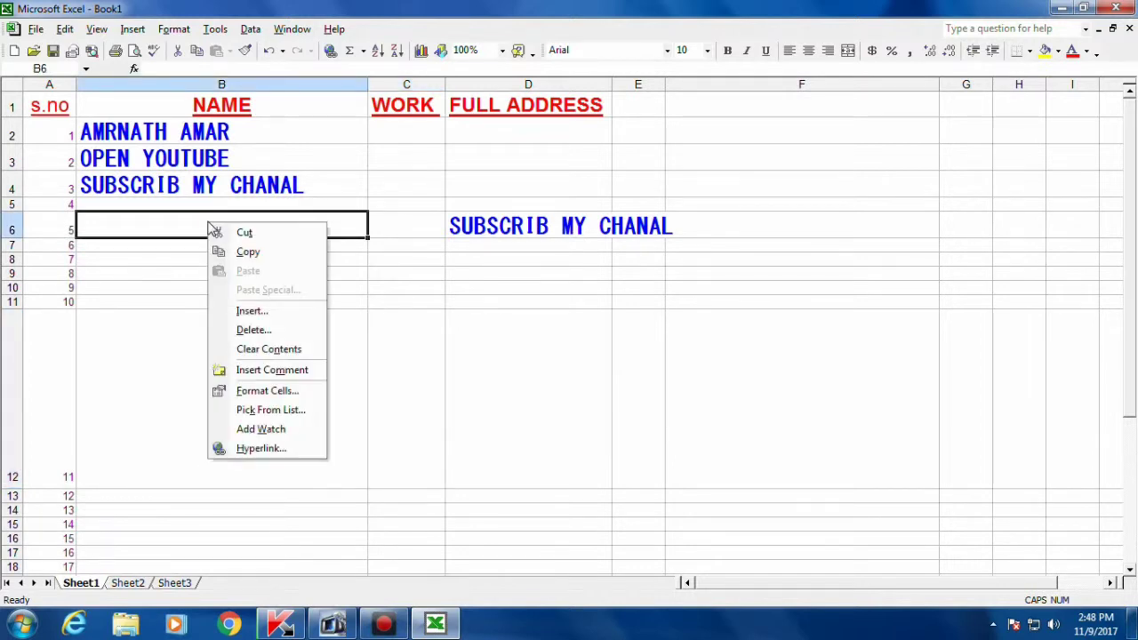
{"action": "left_click", "coordinate": [249, 310]}
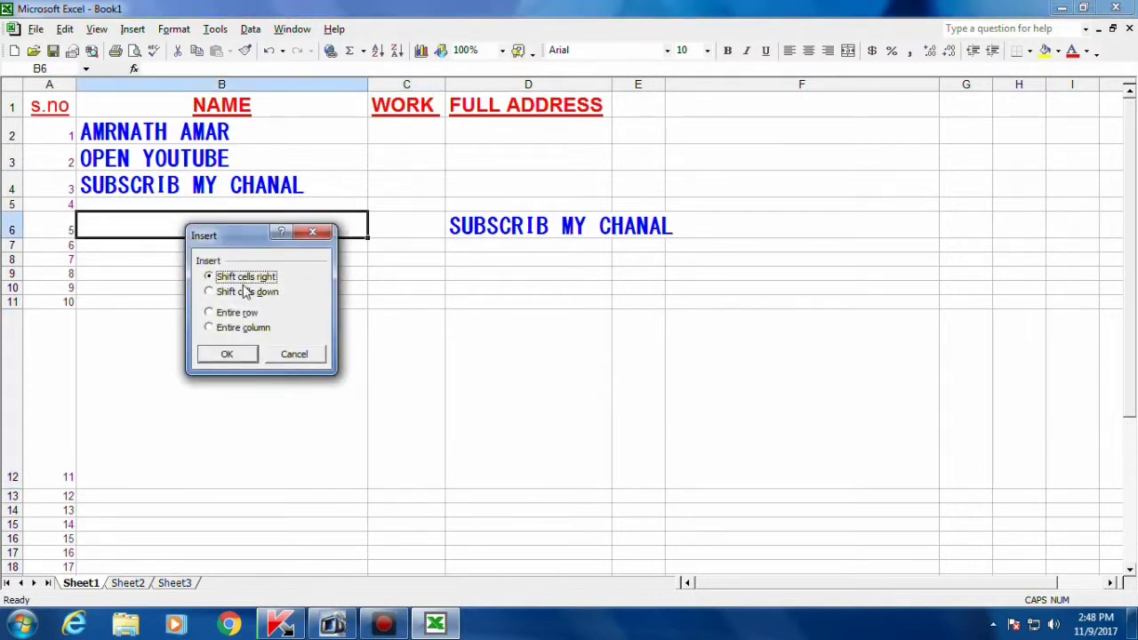
{"action": "left_click", "coordinate": [228, 354]}
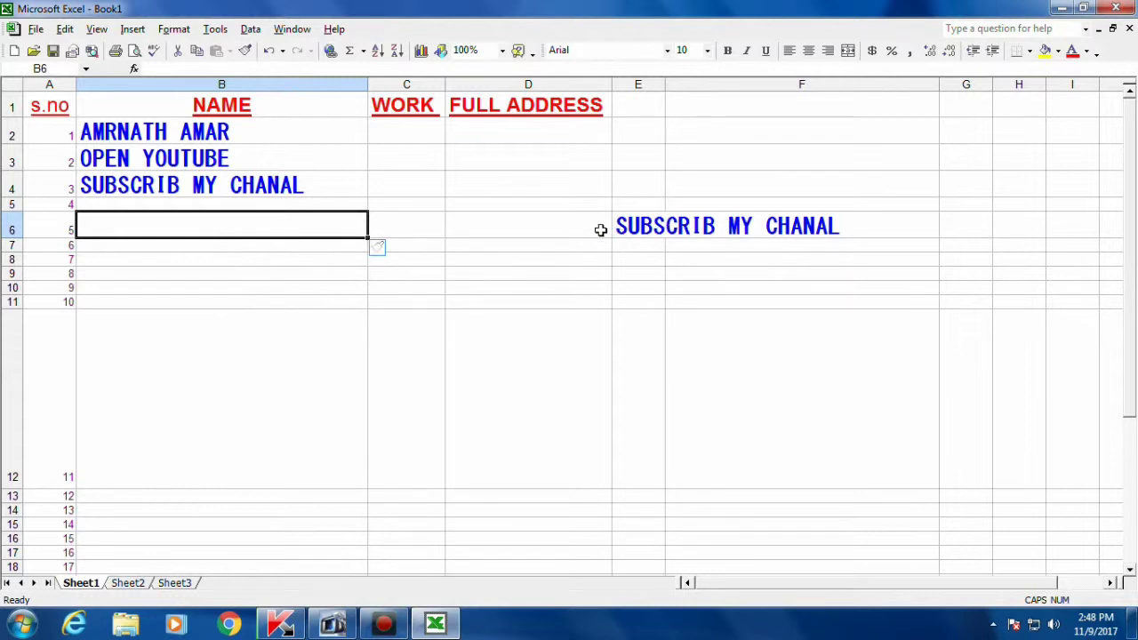
- Insert a cell at B6 that shifts cells down, formatted the same as the cells below
{"action": "right_click", "coordinate": [284, 229]}
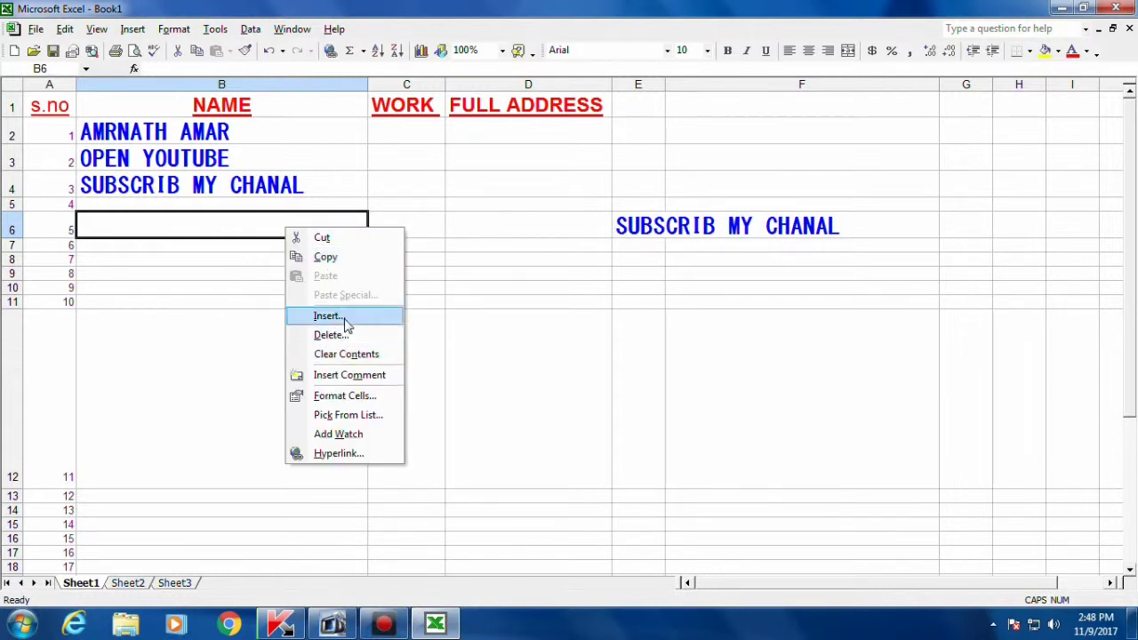
{"action": "left_click", "coordinate": [345, 319]}
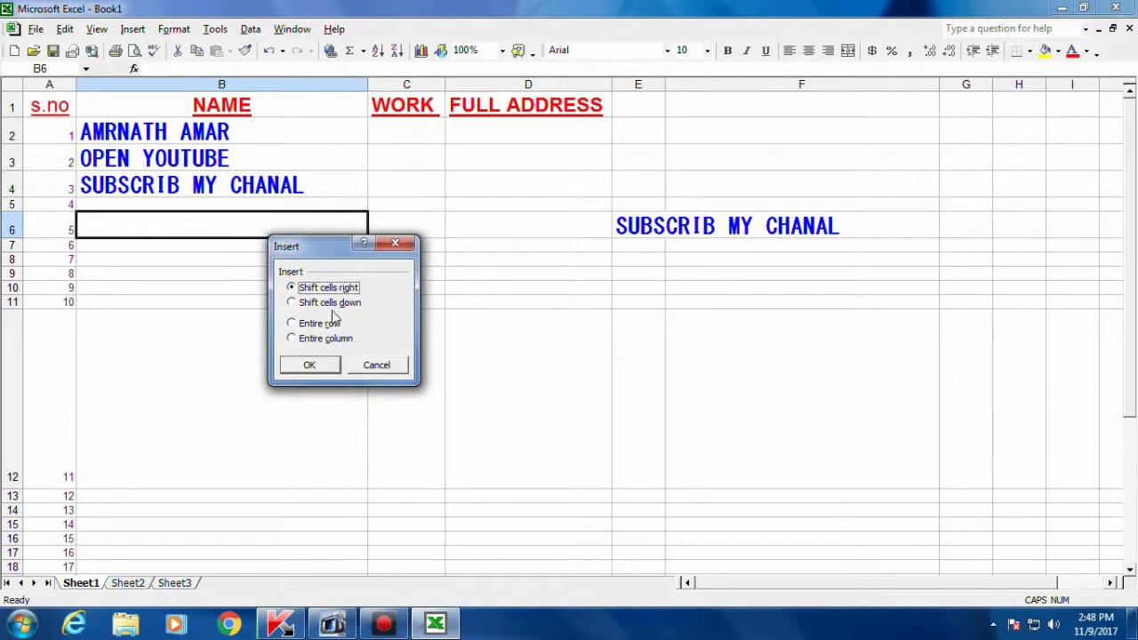
{"action": "left_click", "coordinate": [332, 308]}
{"action": "left_click", "coordinate": [311, 367]}
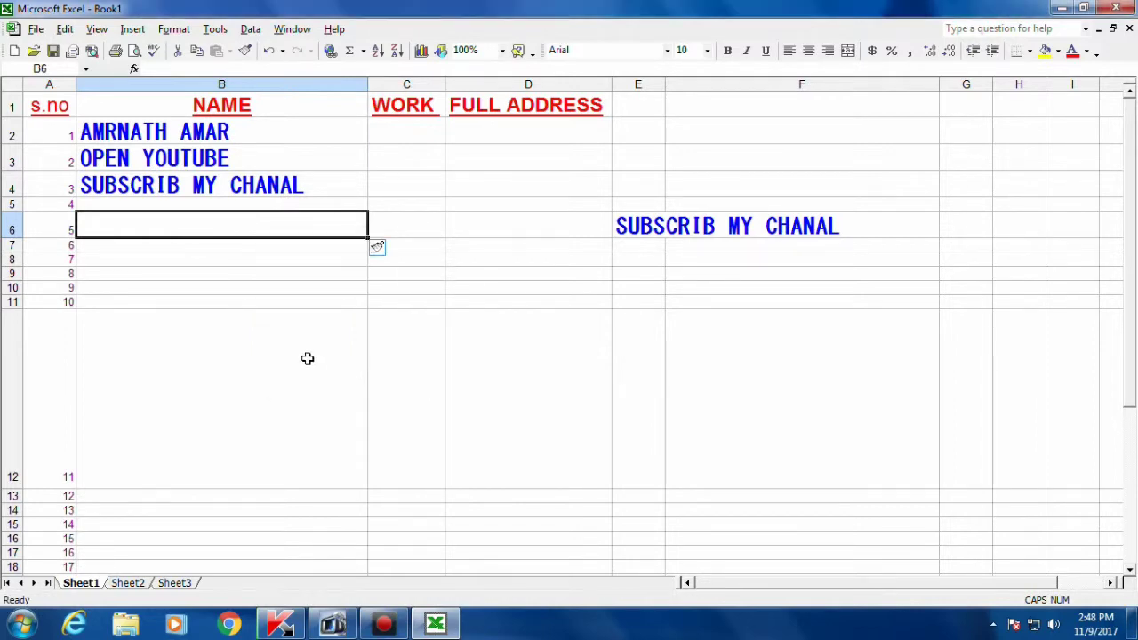
{"action": "left_click", "coordinate": [384, 250]}
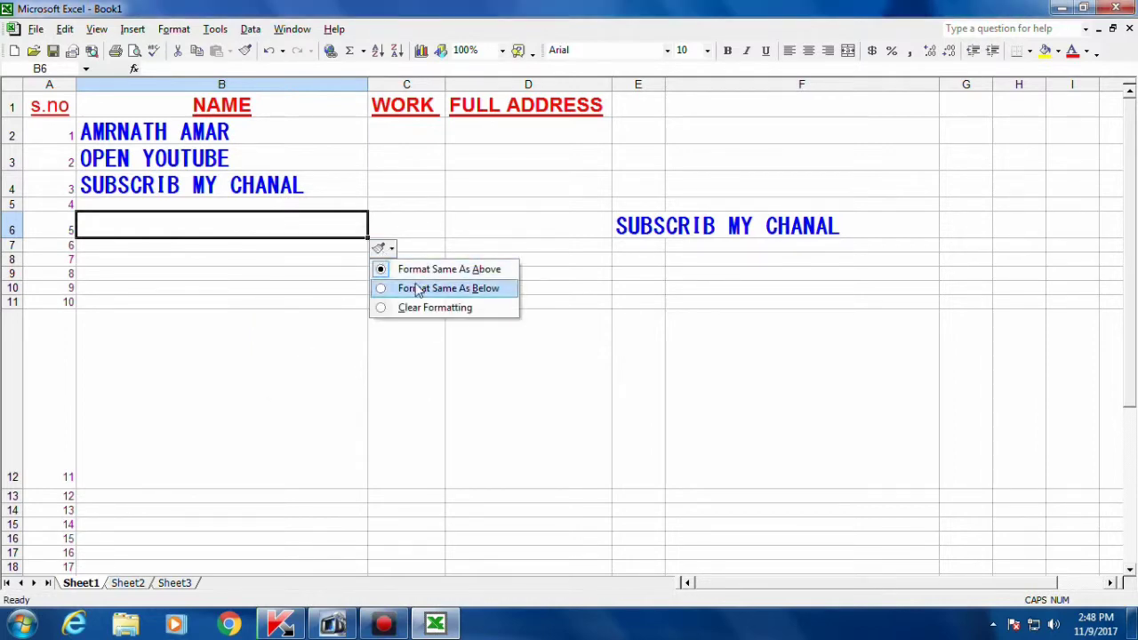
{"action": "left_click", "coordinate": [416, 288]}
{"action": "left_click", "coordinate": [350, 244]}
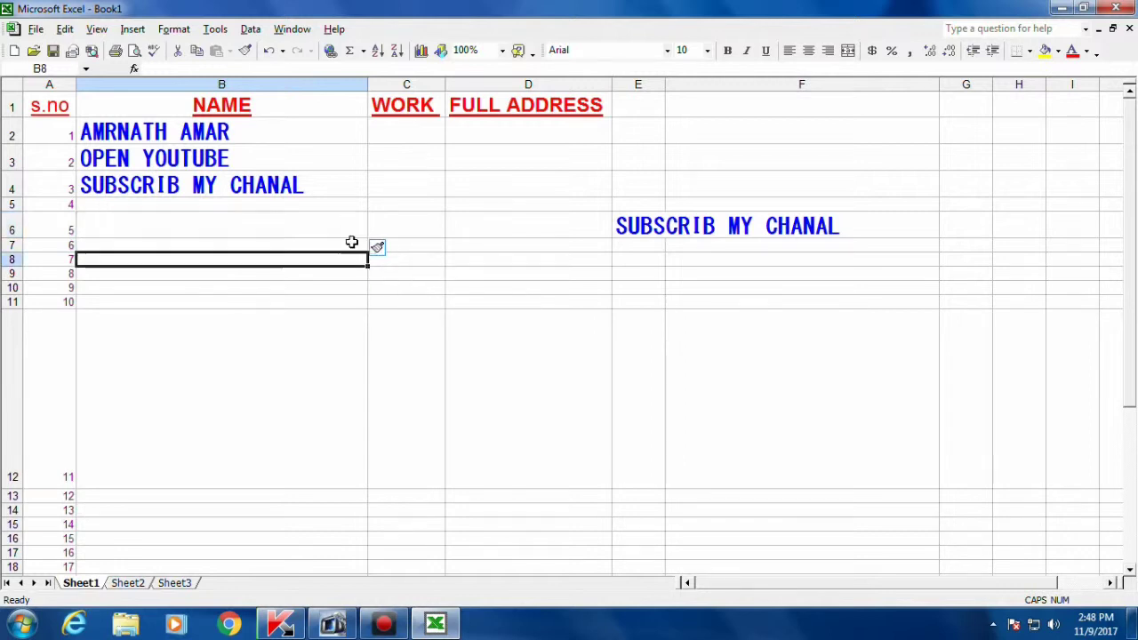
{"action": "left_click", "coordinate": [206, 224]}
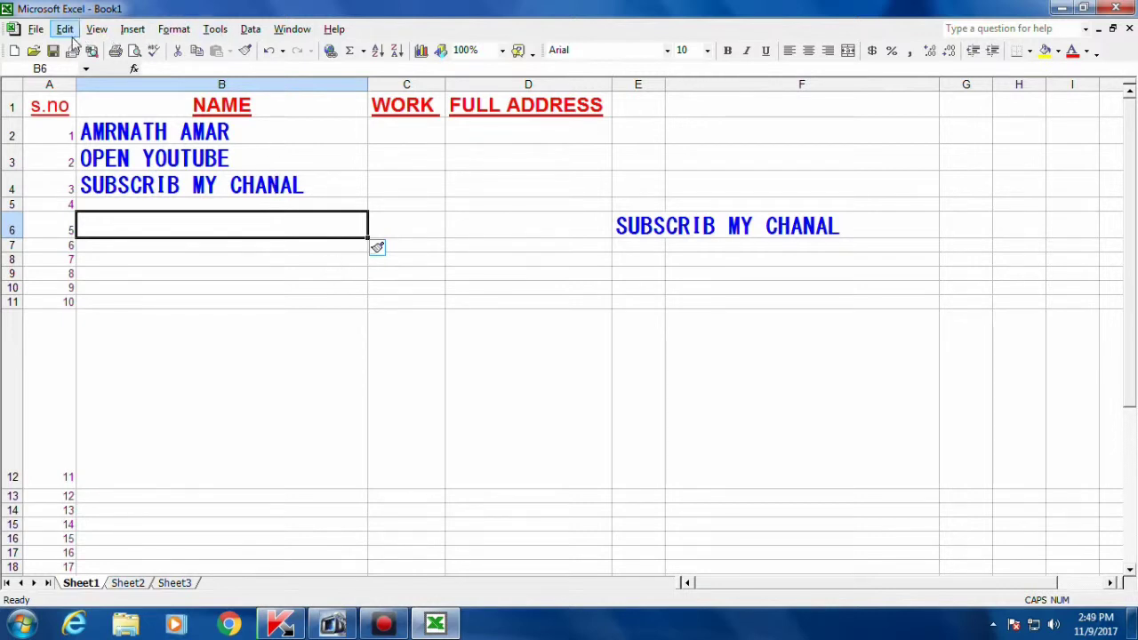
- Start the Insert Chart wizard and dismiss the missing-component warning
{"action": "left_click", "coordinate": [173, 29]}
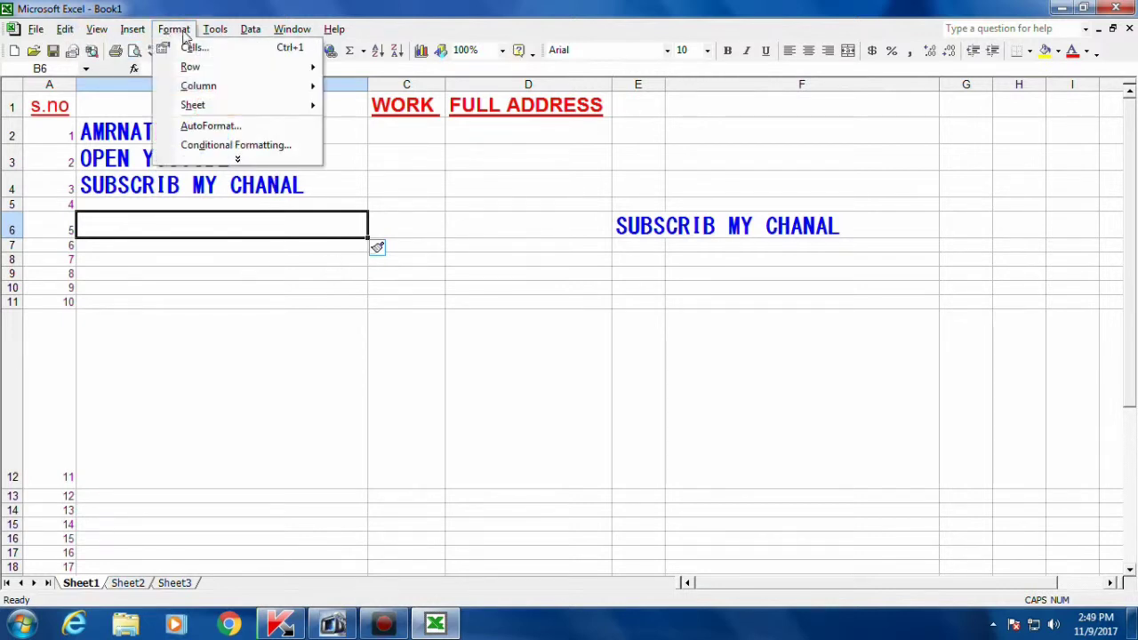
{"action": "mouse_move", "coordinate": [216, 38]}
{"action": "mouse_move", "coordinate": [134, 33]}
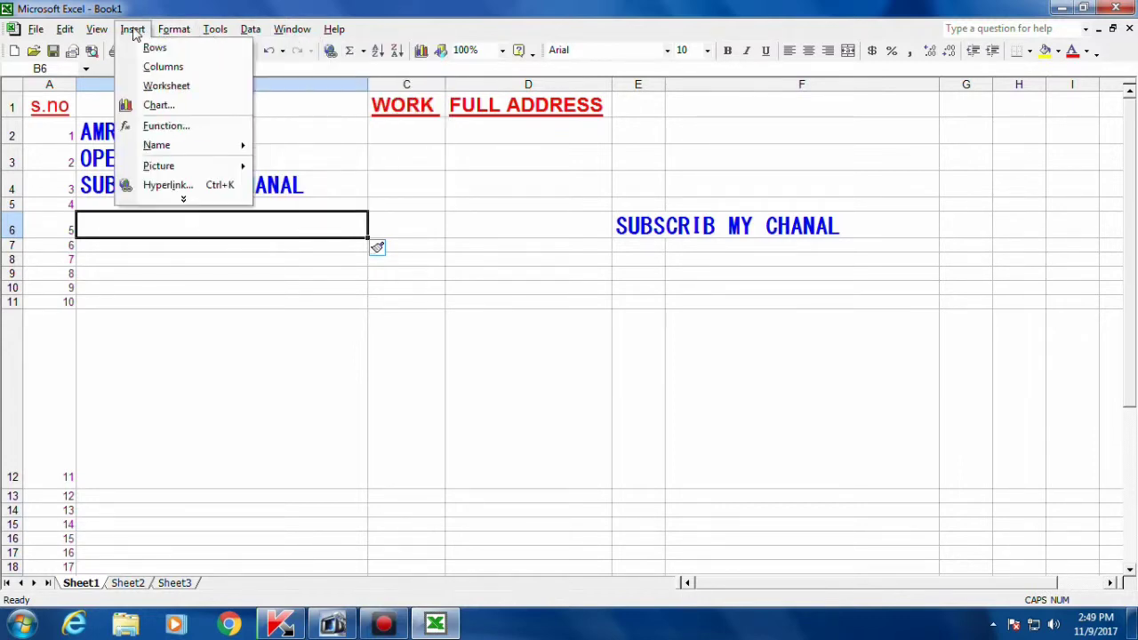
{"action": "left_click", "coordinate": [159, 105]}
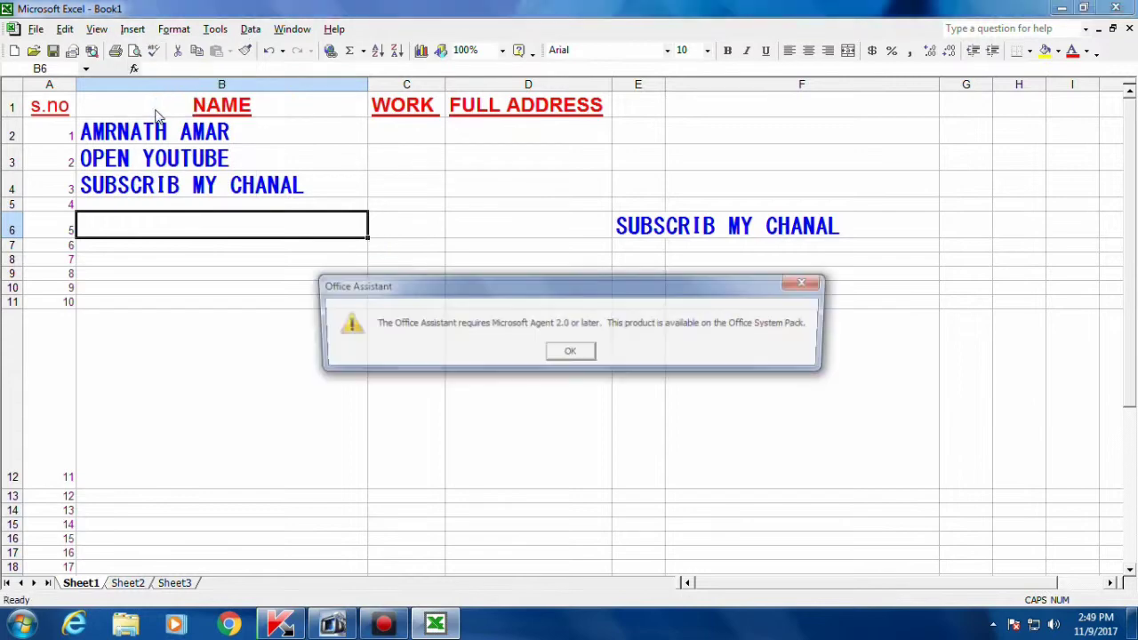
{"action": "left_click", "coordinate": [571, 353]}
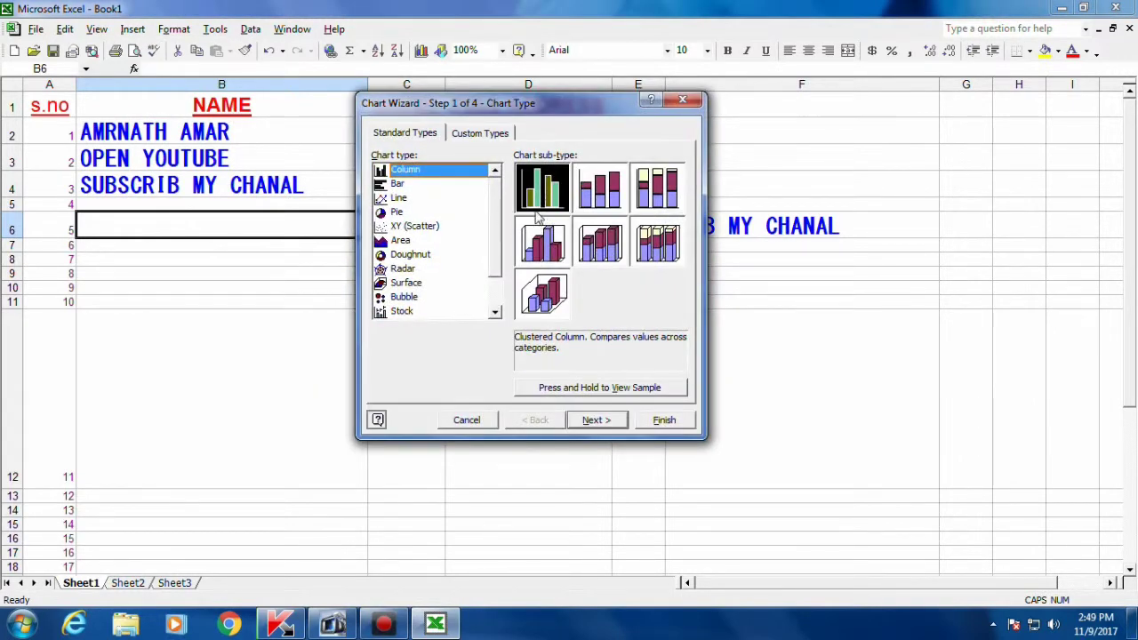
- Build a column chart of the A1:E32 data and place it as an object on Sheet1
{"action": "left_click", "coordinate": [592, 197]}
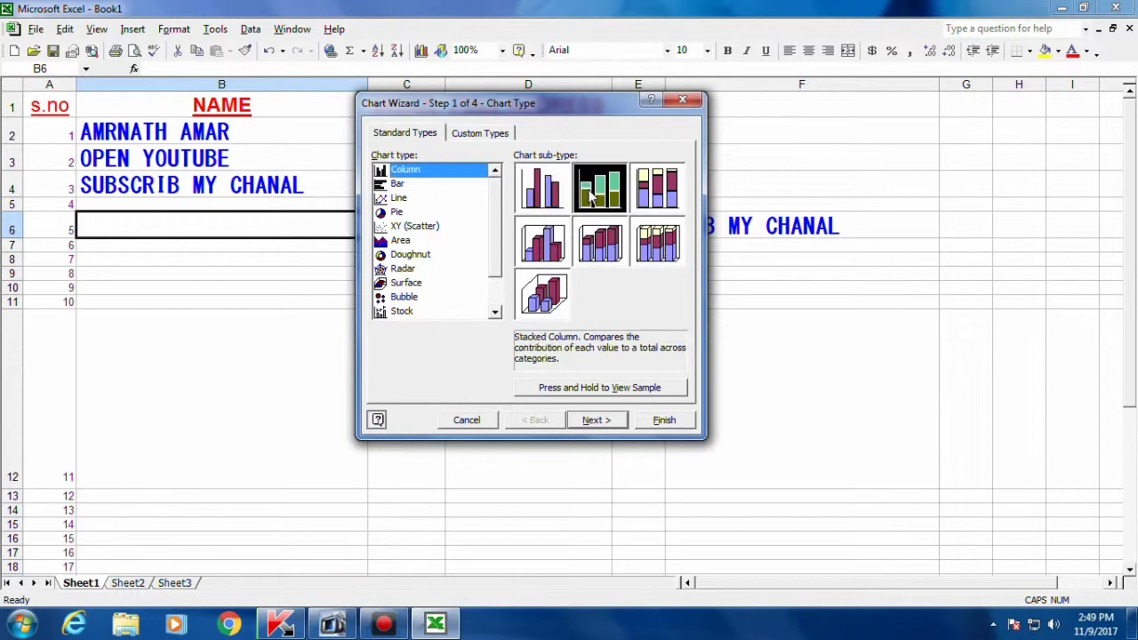
{"action": "left_click", "coordinate": [594, 421]}
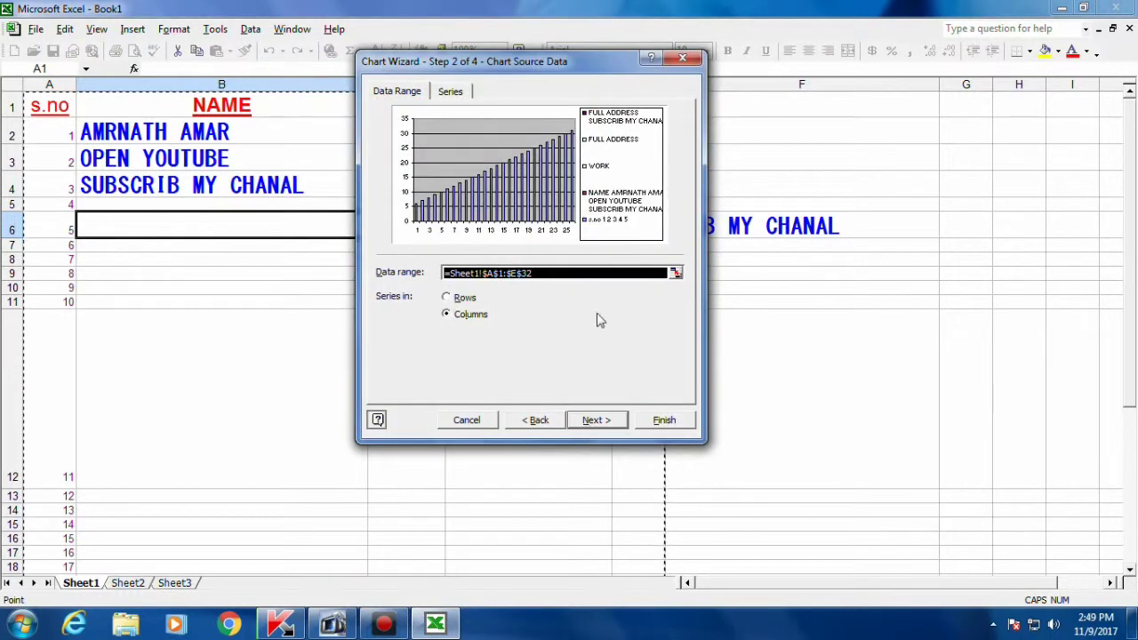
{"action": "left_click", "coordinate": [595, 420]}
{"action": "left_click", "coordinate": [596, 423]}
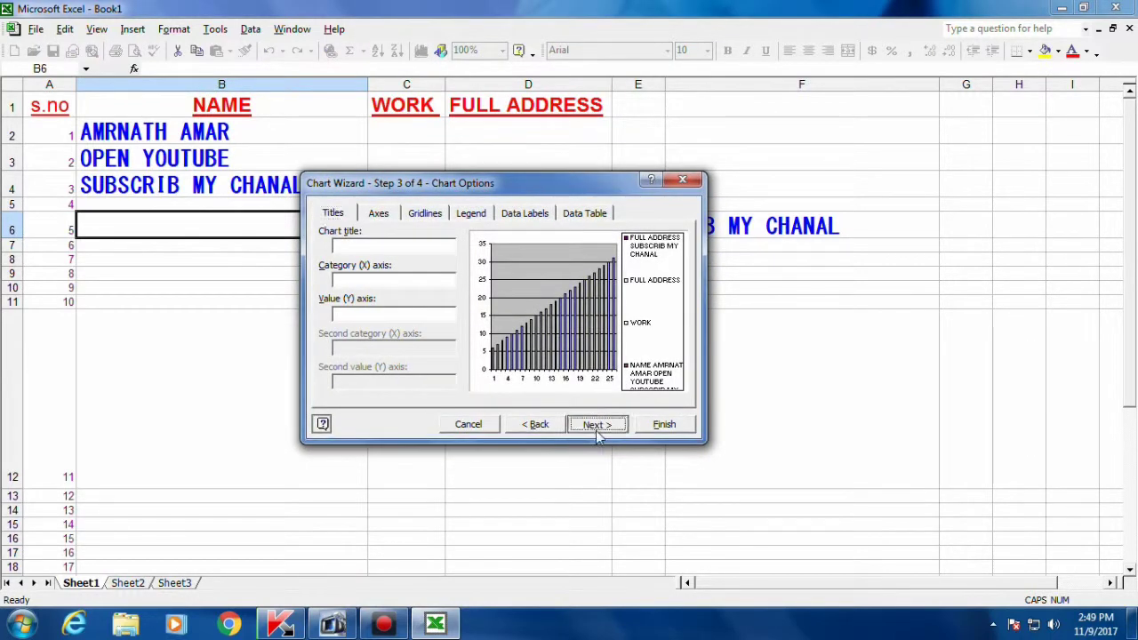
{"action": "left_click", "coordinate": [663, 425]}
{"action": "left_click", "coordinate": [962, 352]}
- Drag the chart's plot area to a new position, select the WORK and NAME legend entries, and deselect at F4
{"action": "left_click", "coordinate": [625, 326]}
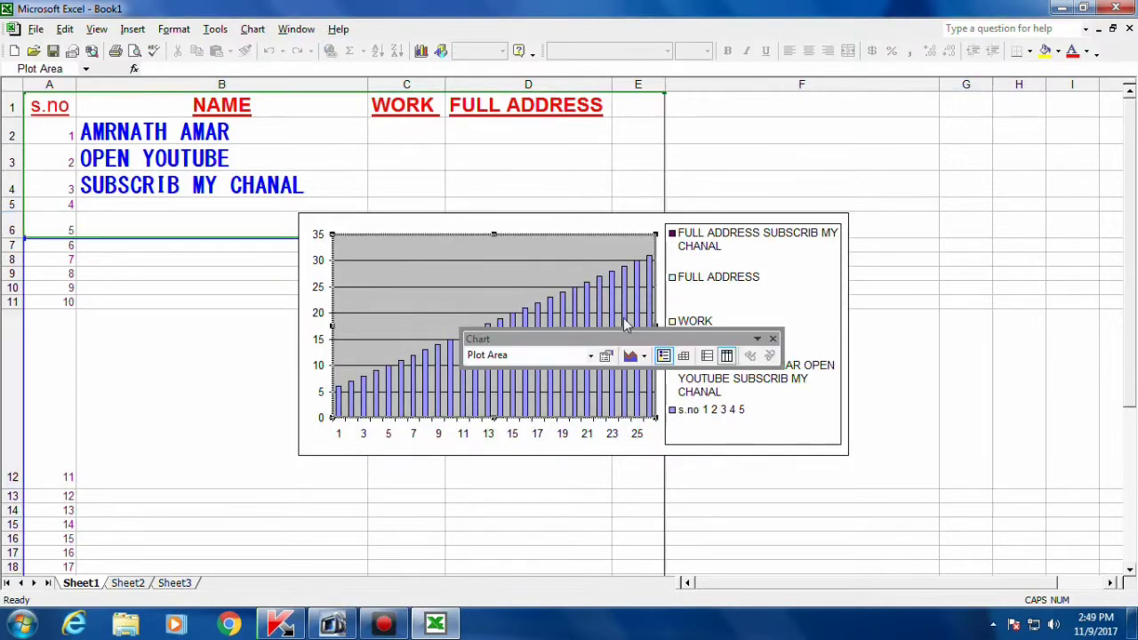
{"action": "left_click_drag", "start_coordinate": [541, 250], "coordinate": [529, 279]}
{"action": "left_click_drag", "start_coordinate": [508, 354], "coordinate": [437, 318]}
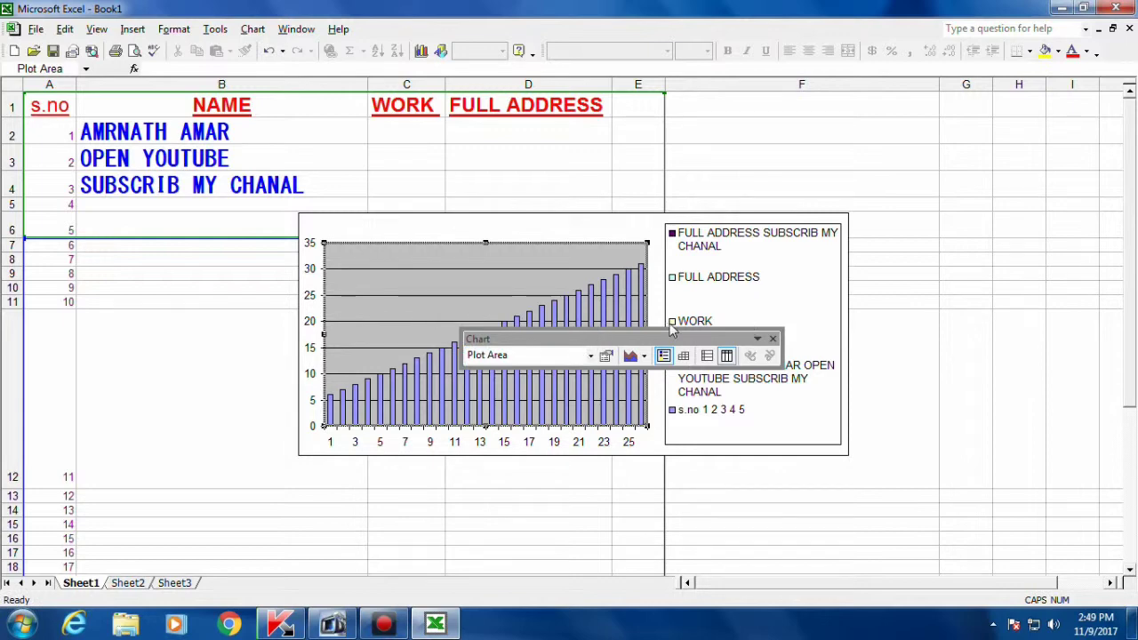
{"action": "left_click", "coordinate": [711, 289]}
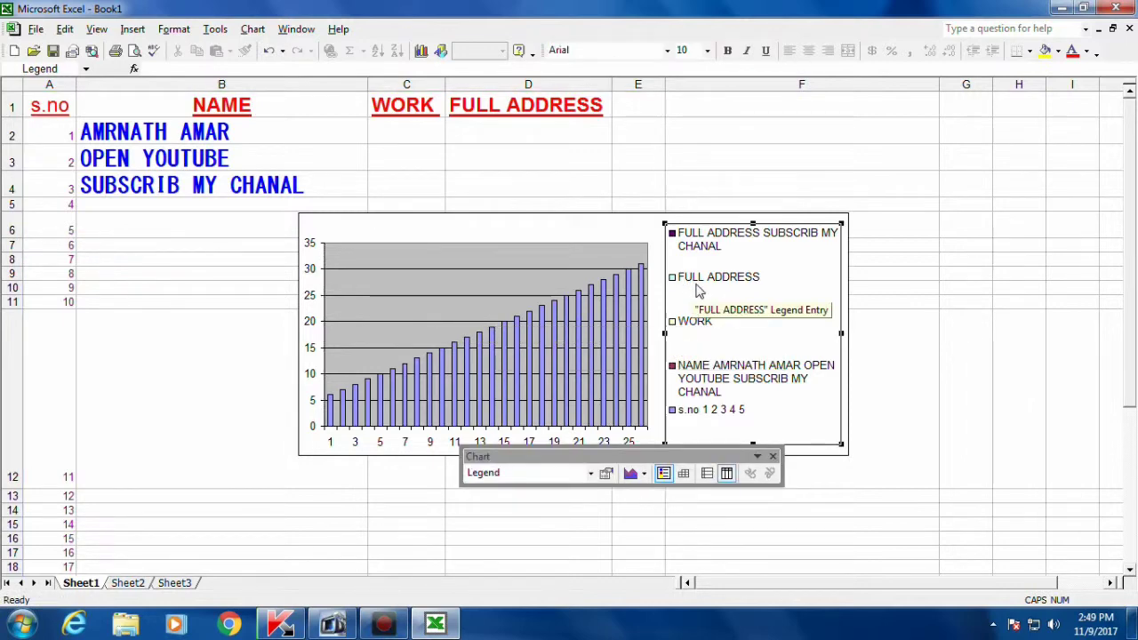
{"action": "left_click", "coordinate": [680, 329]}
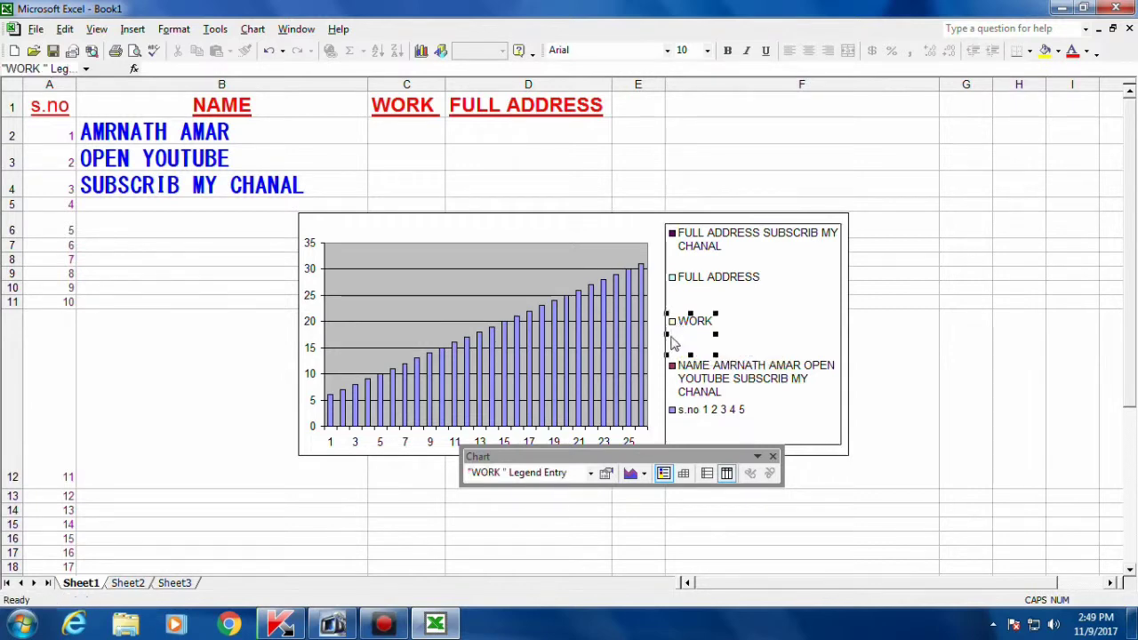
{"action": "left_click", "coordinate": [686, 381]}
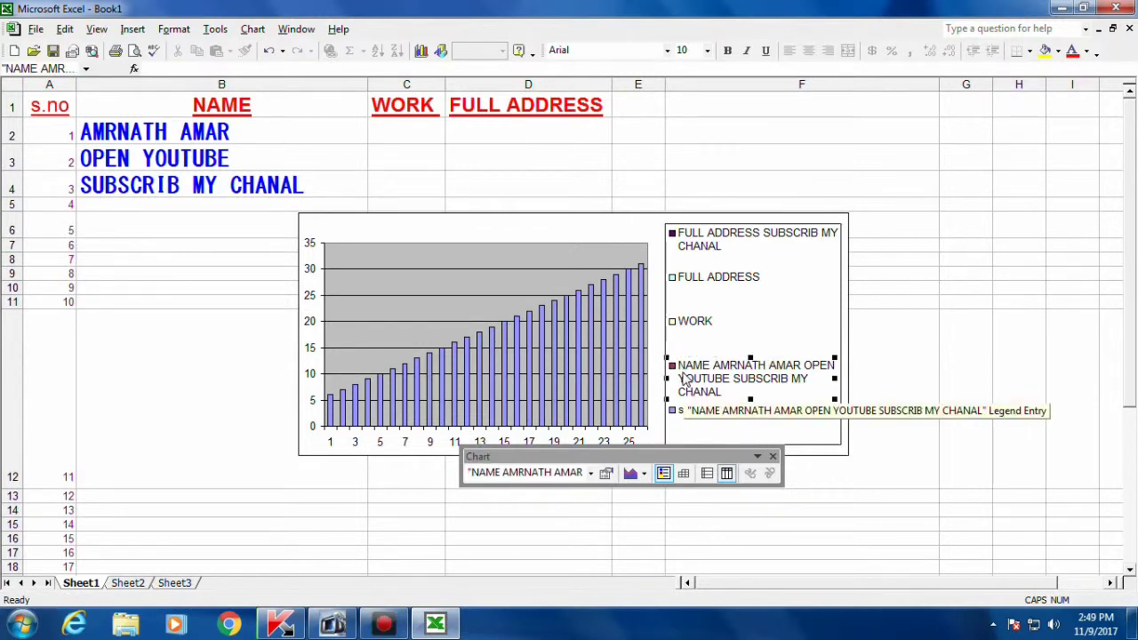
{"action": "left_click", "coordinate": [837, 189]}
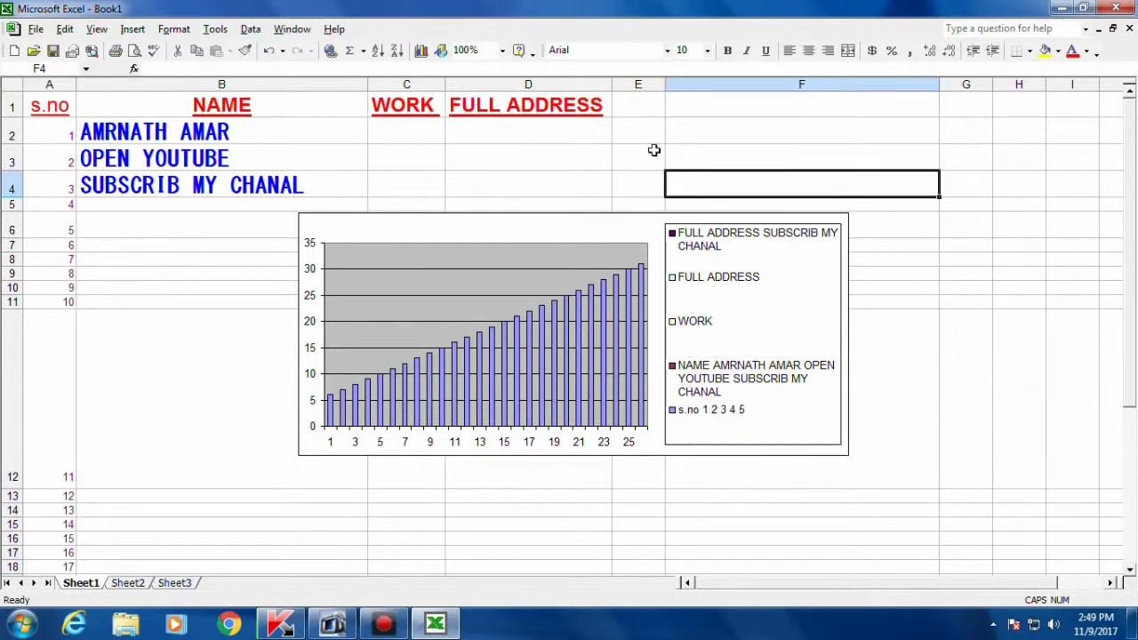
- Exit Excel, answering No to saving changes to Book1.xls
{"action": "left_click", "coordinate": [36, 30]}
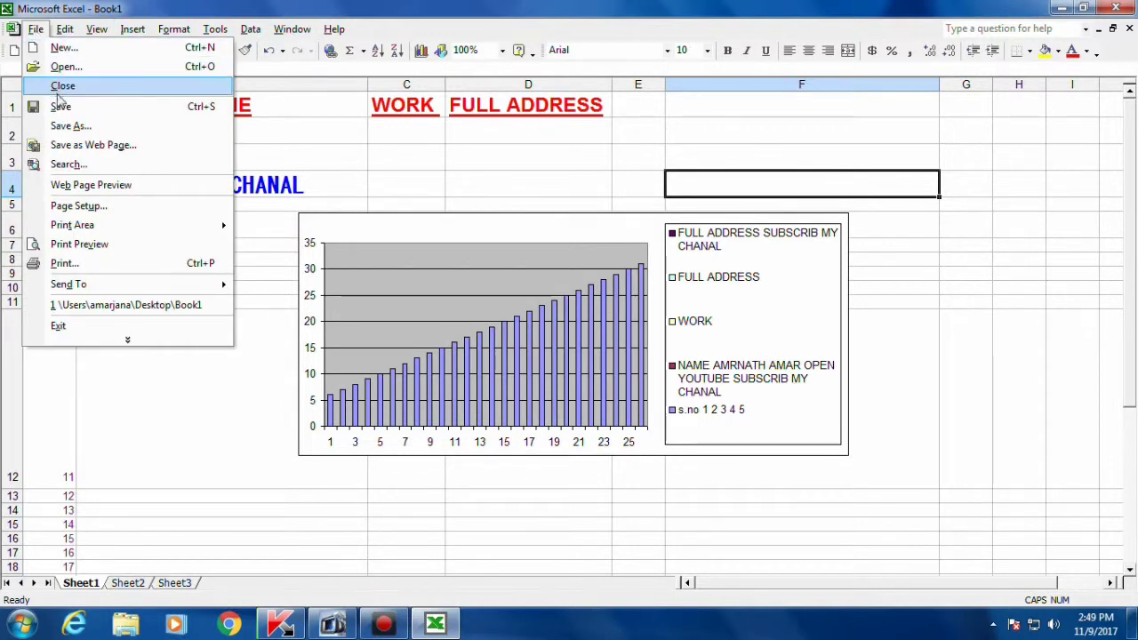
{"action": "left_click", "coordinate": [78, 326]}
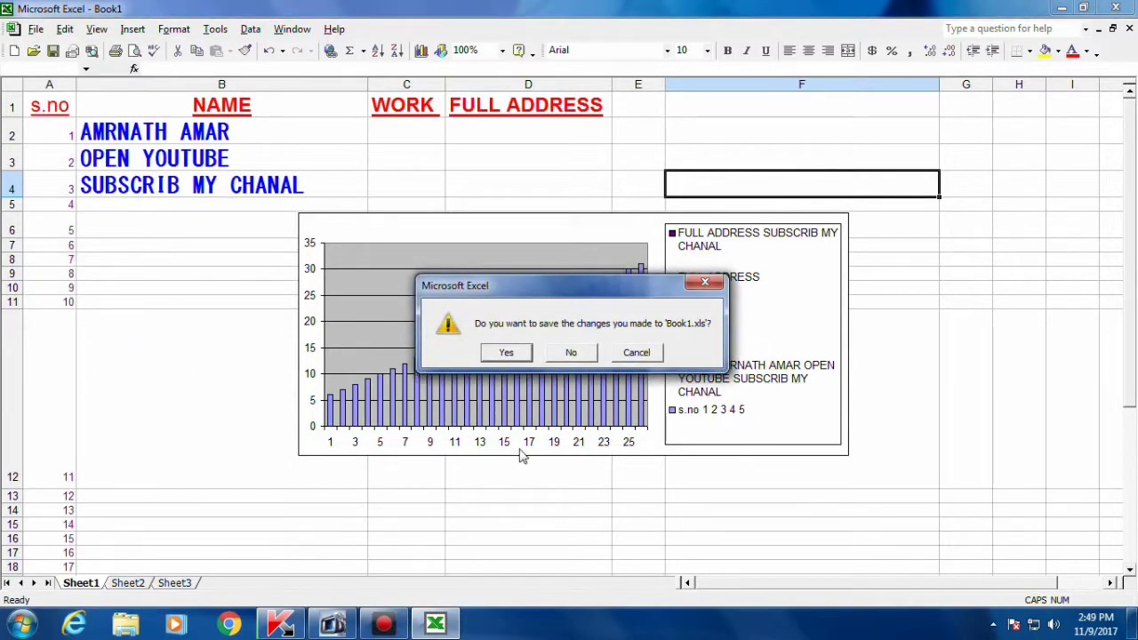
{"action": "left_click", "coordinate": [571, 353]}
- Refresh the desktop, minimize VideoStudio, and cancel the Program Compatibility Assistant warning
{"action": "right_click", "coordinate": [372, 223]}
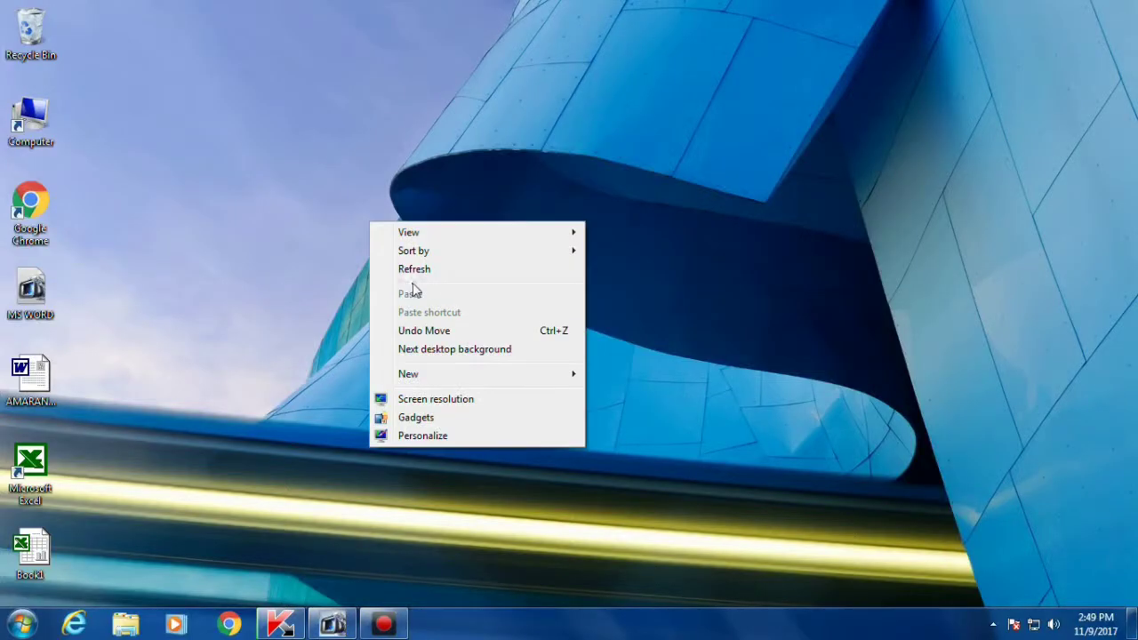
{"action": "left_click", "coordinate": [424, 268]}
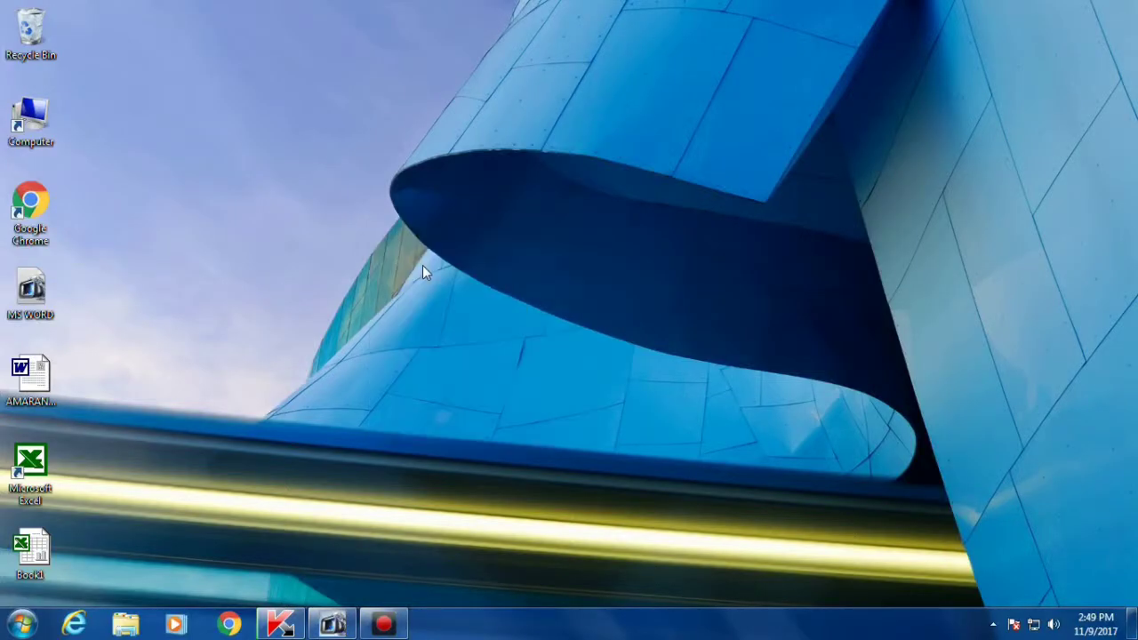
{"action": "left_click", "coordinate": [332, 624]}
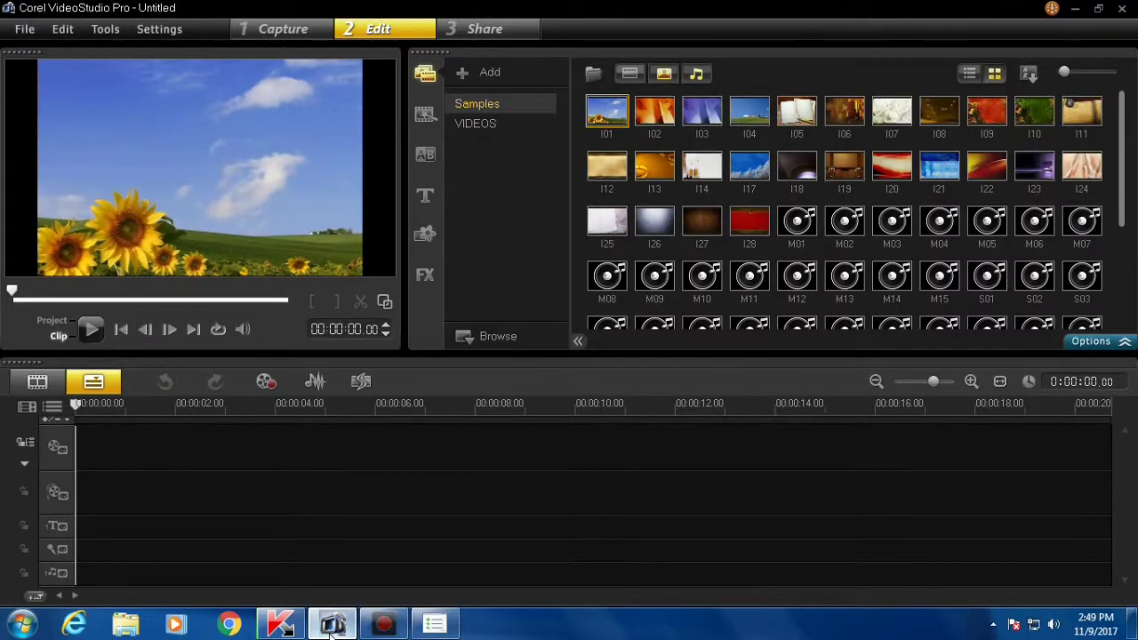
{"action": "left_click", "coordinate": [332, 625]}
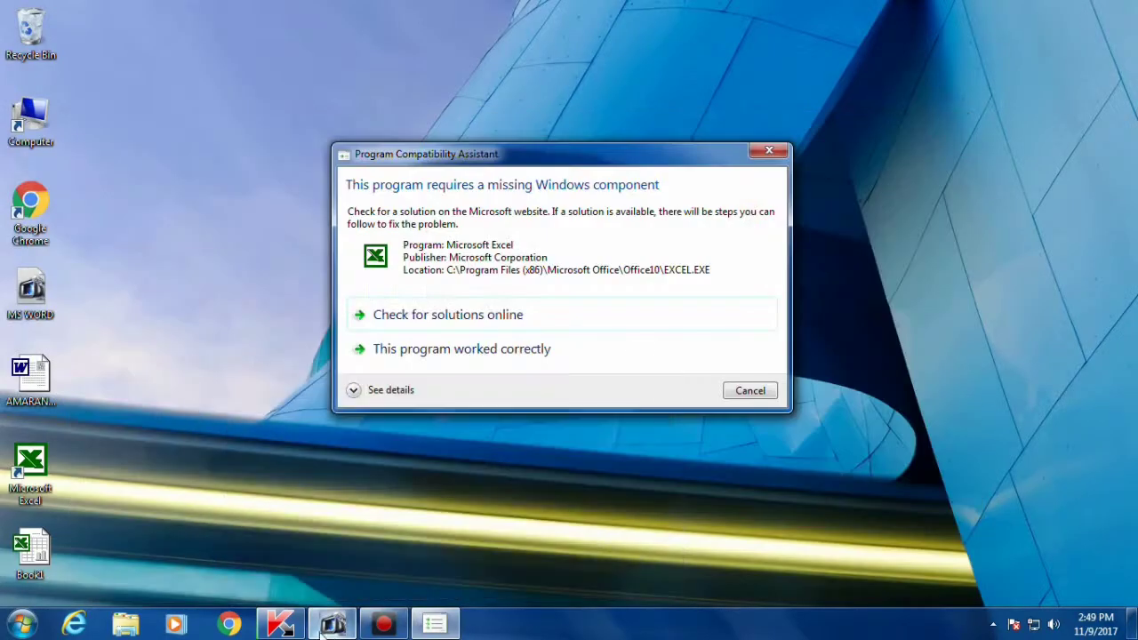
{"action": "left_click", "coordinate": [756, 393]}
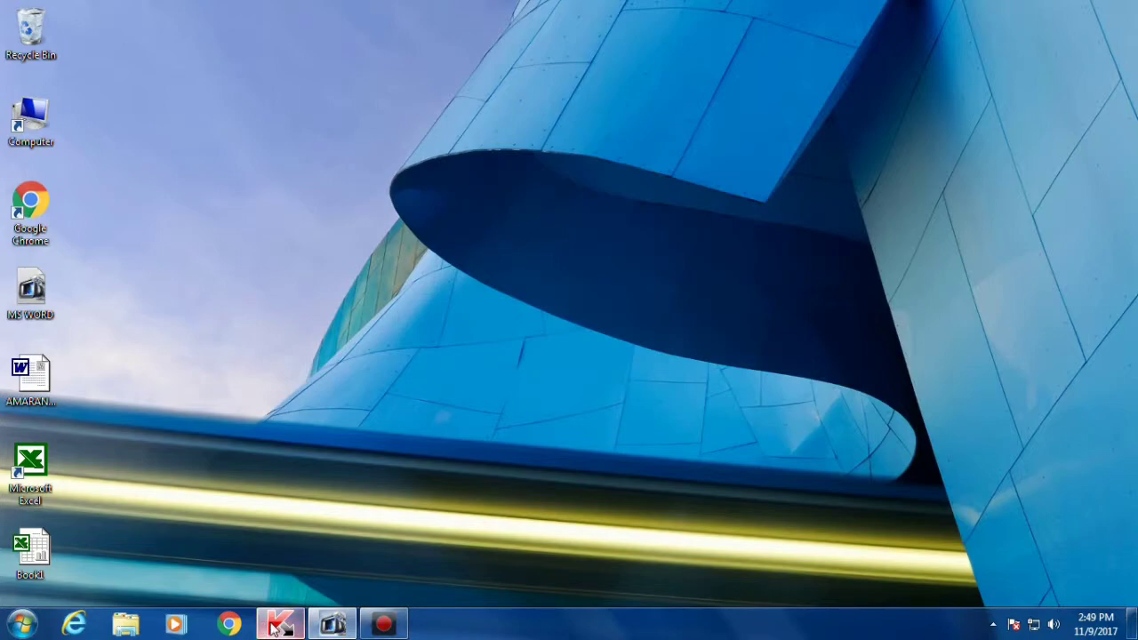